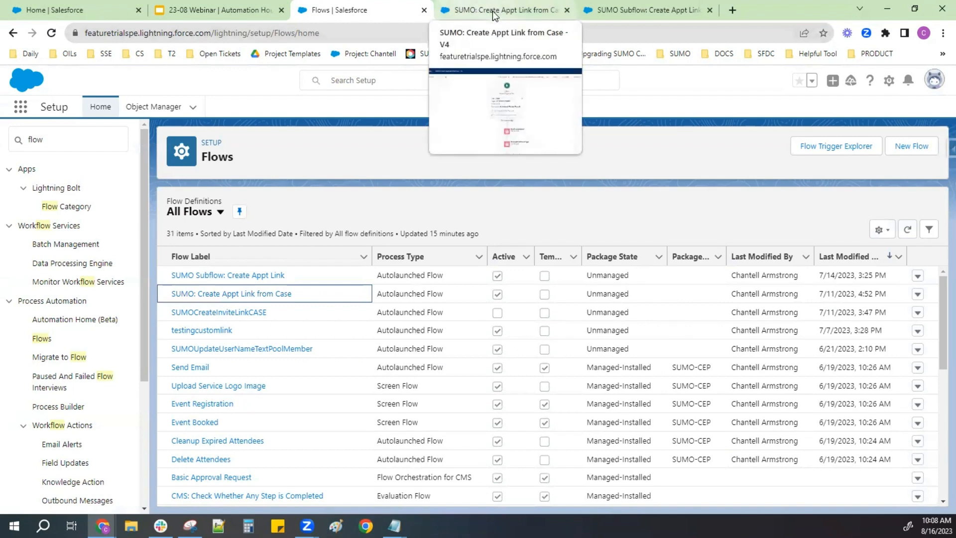
- Bring up the SUMO Subflow: Create Appt Link flow and check its Start element
{"action": "left_click", "coordinate": [493, 15]}
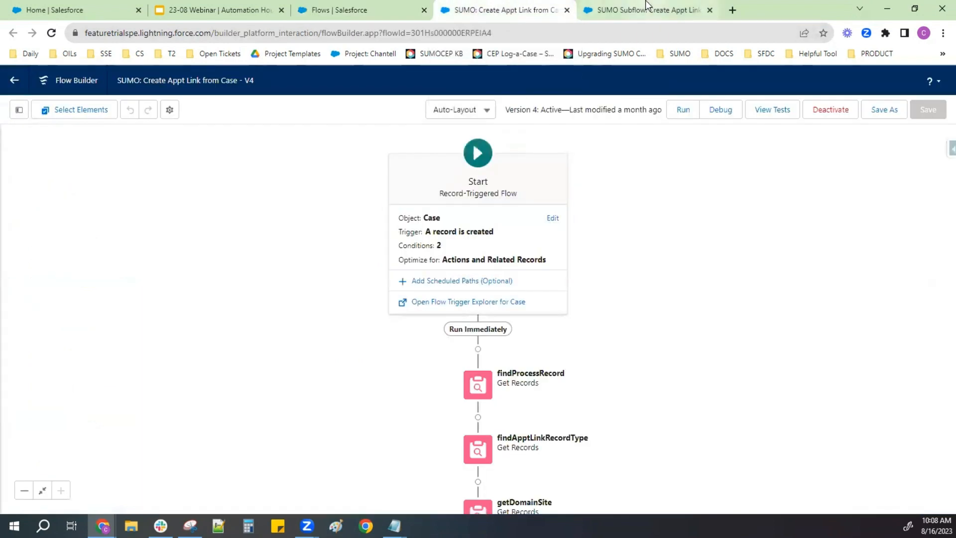
{"action": "left_click", "coordinate": [630, 10]}
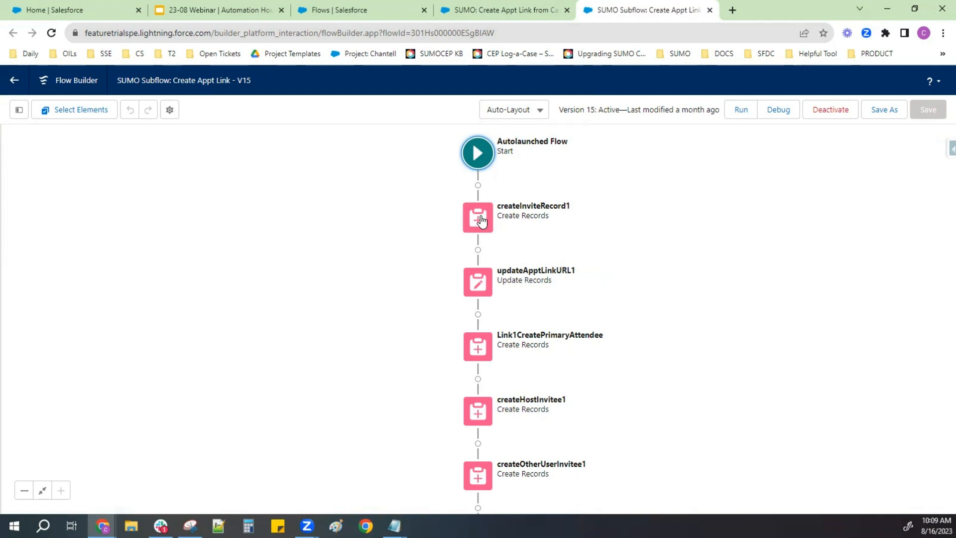
{"action": "left_click", "coordinate": [486, 157]}
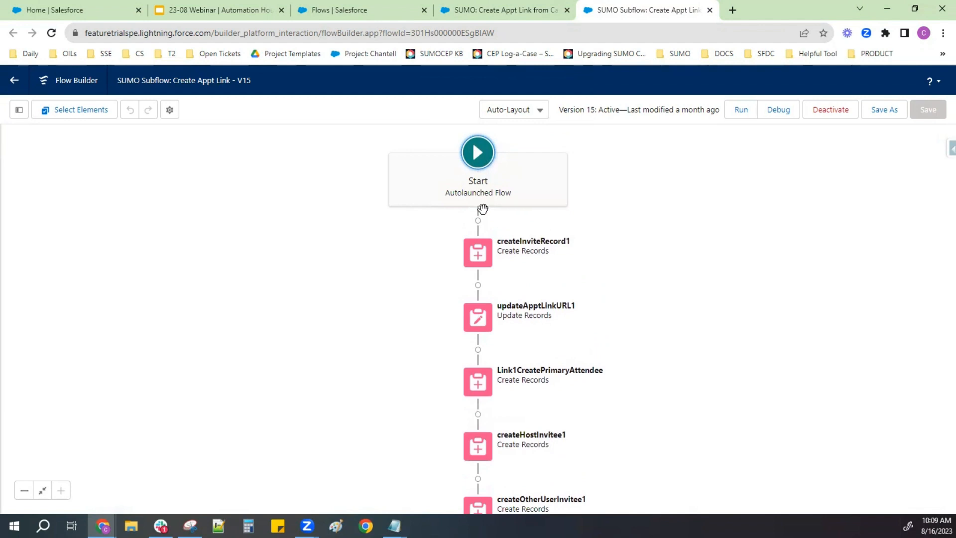
{"action": "left_click", "coordinate": [602, 284]}
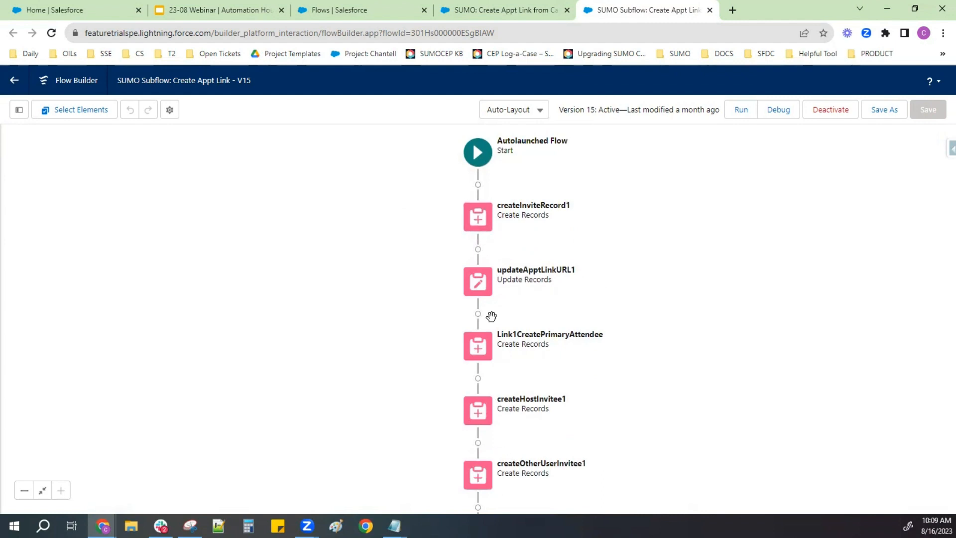
- Open the createInviteRecord1 element, review its object and all field-to-value assignments from RecordTypeId to StartDatetime, and close it without changes
{"action": "left_click", "coordinate": [478, 220]}
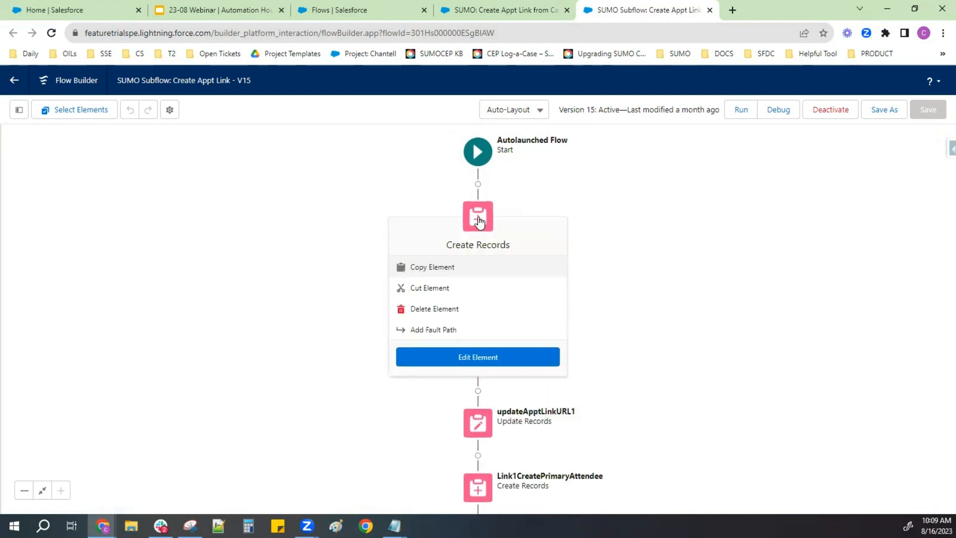
{"action": "left_click", "coordinate": [480, 361]}
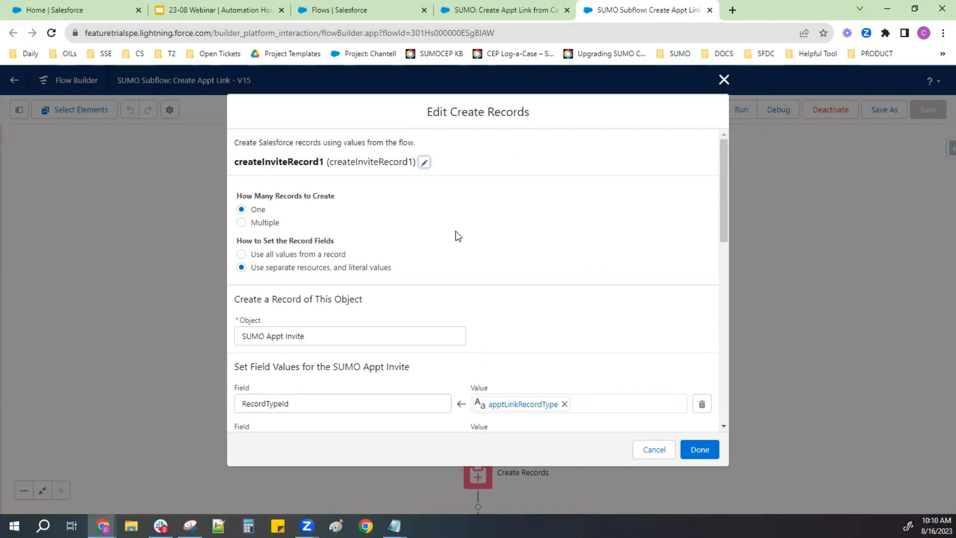
{"action": "scroll", "coordinate": [458, 236], "scroll_direction": "down", "scroll_amount": 3}
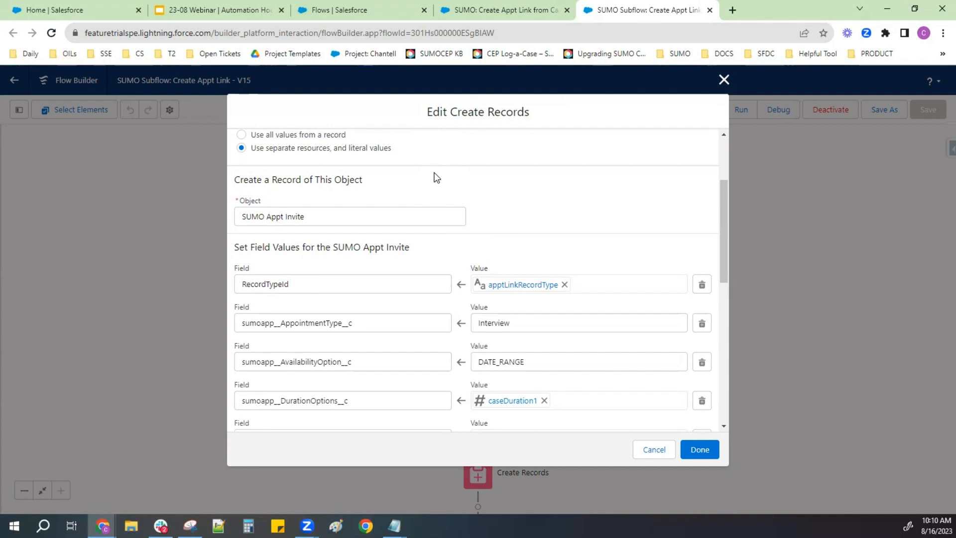
{"action": "scroll", "coordinate": [480, 241], "scroll_direction": "down", "scroll_amount": 2}
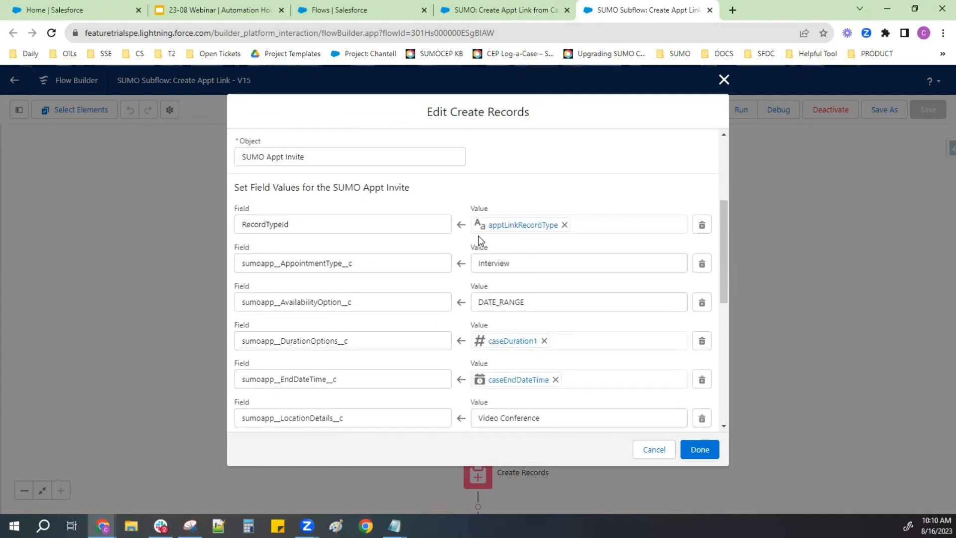
{"action": "scroll", "coordinate": [480, 242], "scroll_direction": "down", "scroll_amount": 1}
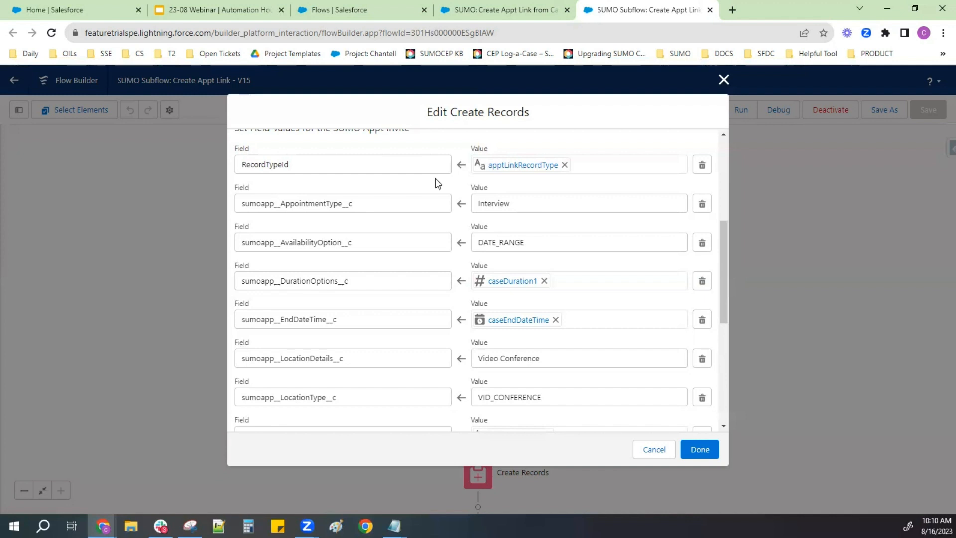
{"action": "scroll", "coordinate": [443, 199], "scroll_direction": "down", "scroll_amount": 2}
{"action": "scroll", "coordinate": [443, 198], "scroll_direction": "down", "scroll_amount": 1}
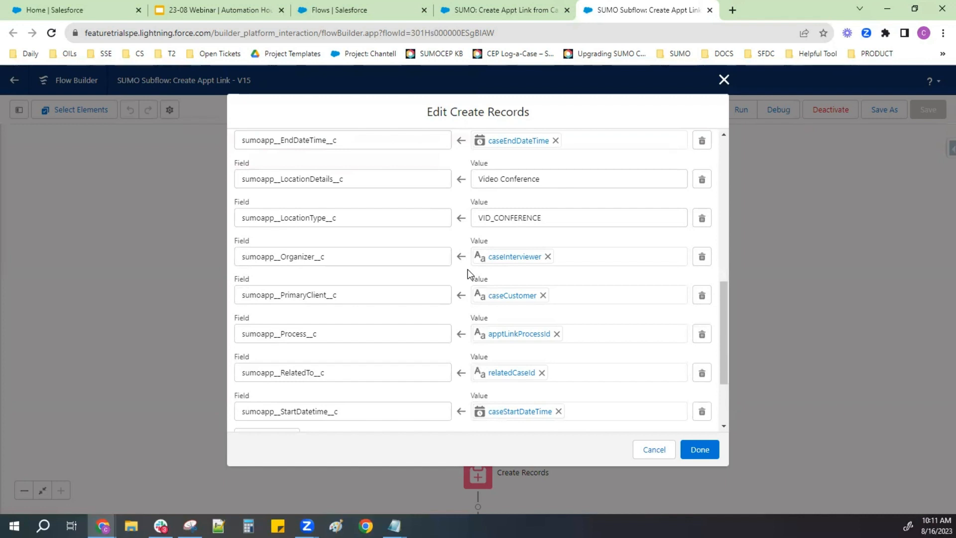
{"action": "scroll", "coordinate": [467, 269], "scroll_direction": "down", "scroll_amount": 1}
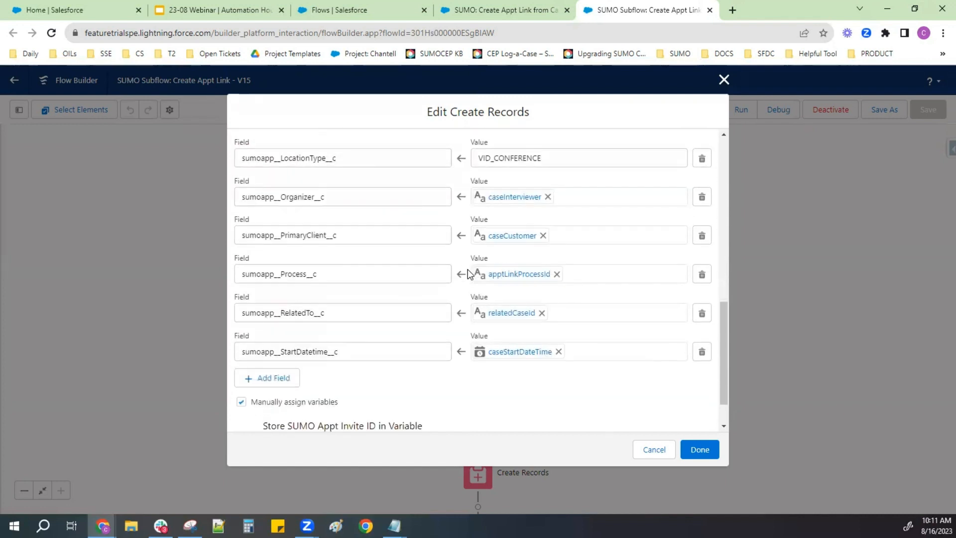
{"action": "scroll", "coordinate": [467, 274], "scroll_direction": "up", "scroll_amount": 4}
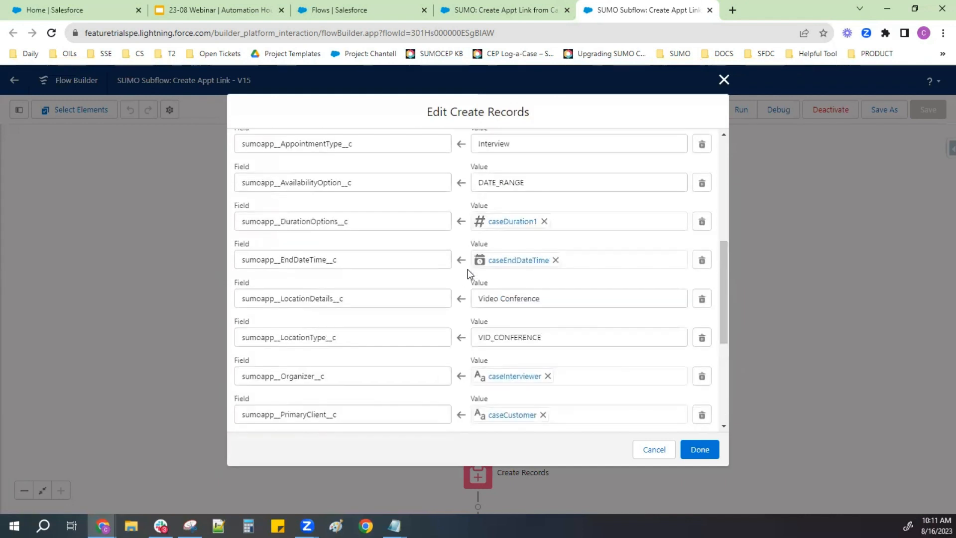
{"action": "scroll", "coordinate": [468, 273], "scroll_direction": "up", "scroll_amount": 1}
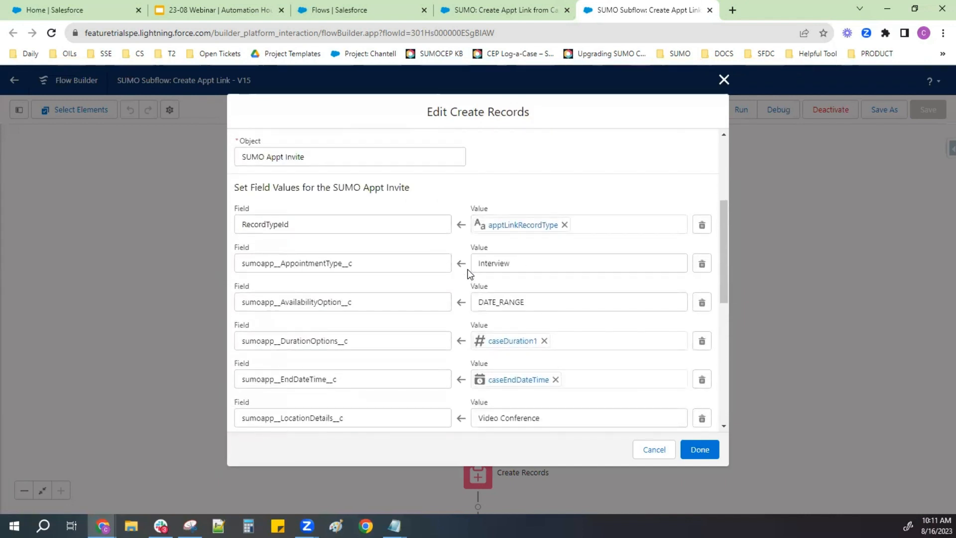
{"action": "left_click", "coordinate": [354, 224]}
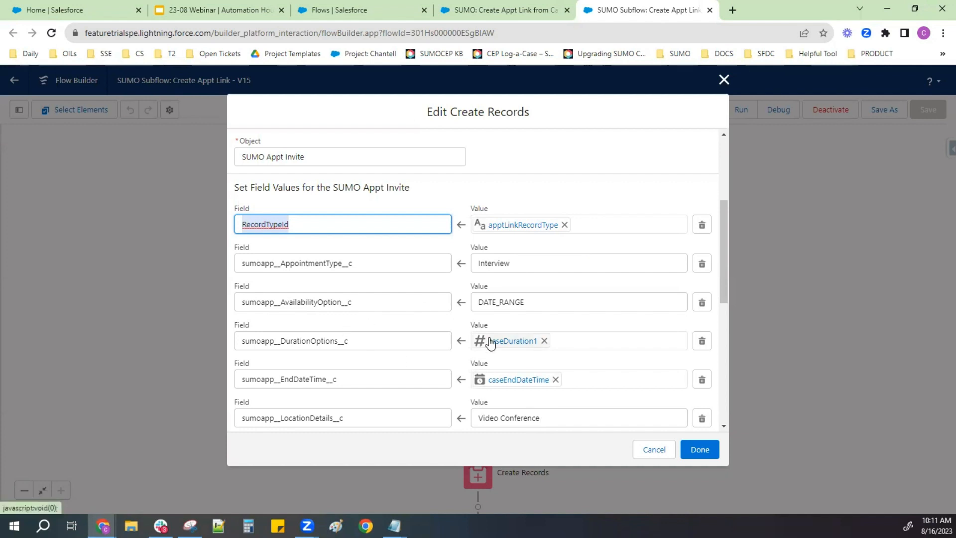
{"action": "left_click", "coordinate": [723, 80]}
- Show the subflow's resources, review its variables, and inspect the data type and outside availability of apptLinkProcessId
{"action": "left_click", "coordinate": [19, 110]}
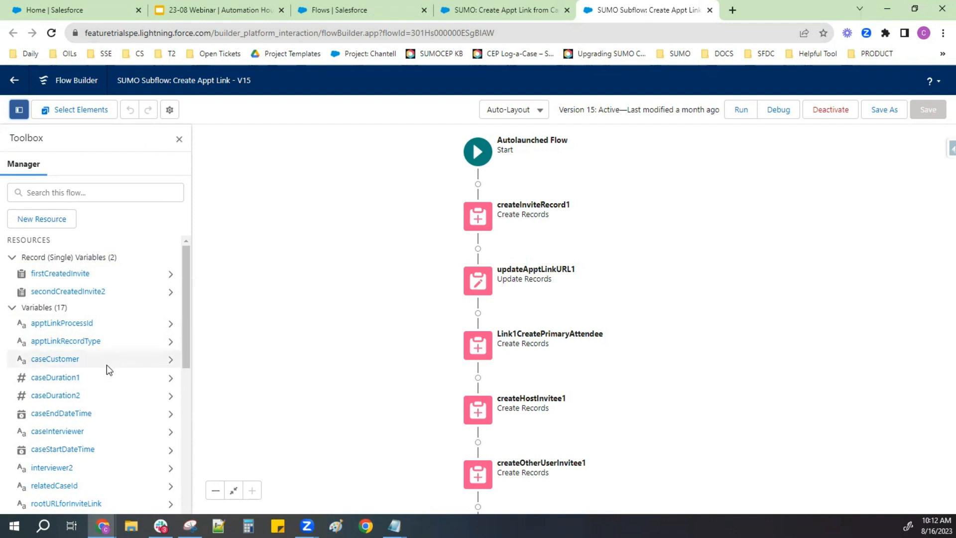
{"action": "scroll", "coordinate": [106, 365], "scroll_direction": "down", "scroll_amount": 1}
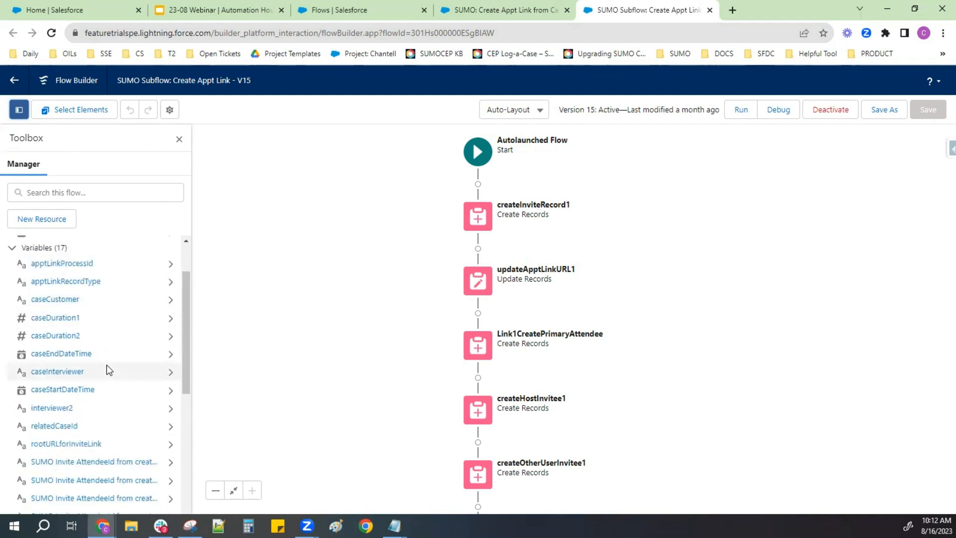
{"action": "scroll", "coordinate": [107, 390], "scroll_direction": "down", "scroll_amount": 1}
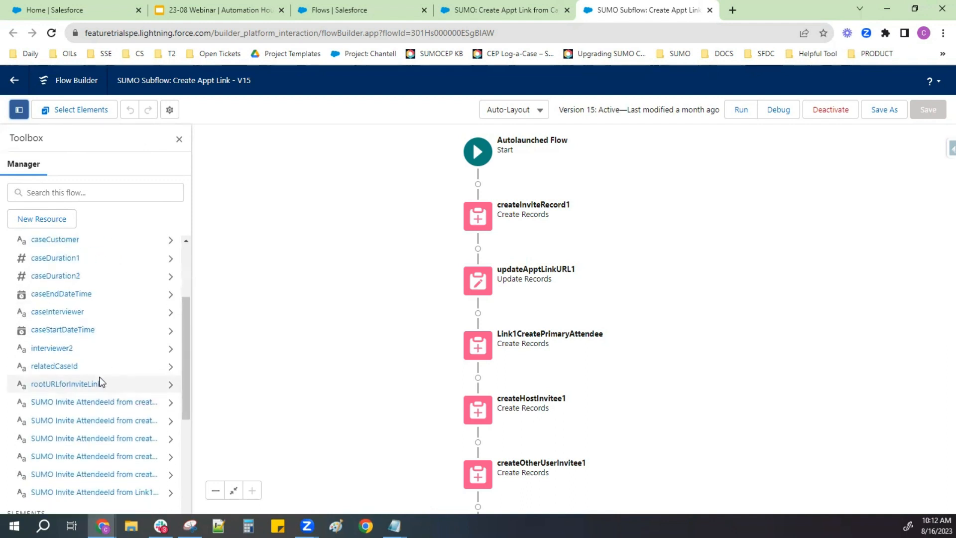
{"action": "scroll", "coordinate": [92, 340], "scroll_direction": "up", "scroll_amount": 2}
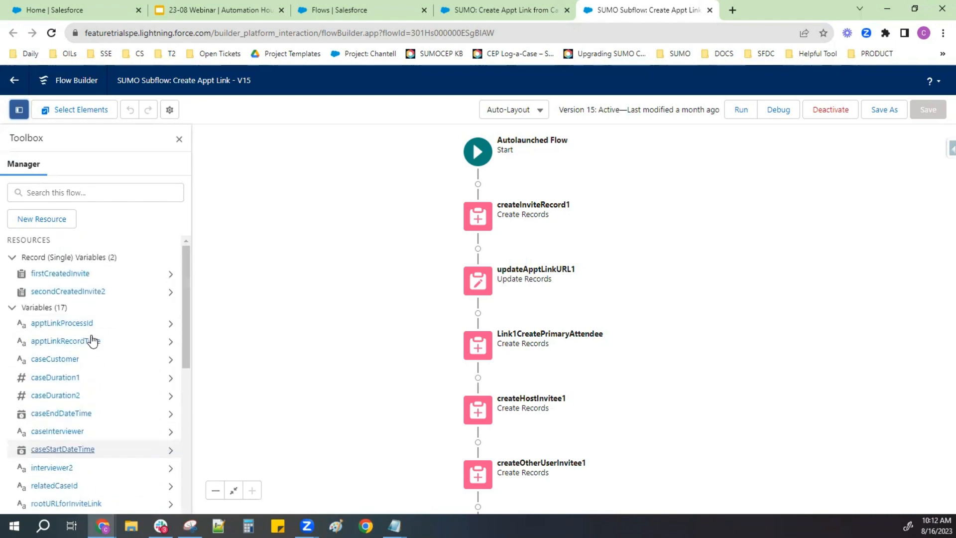
{"action": "left_click", "coordinate": [64, 323]}
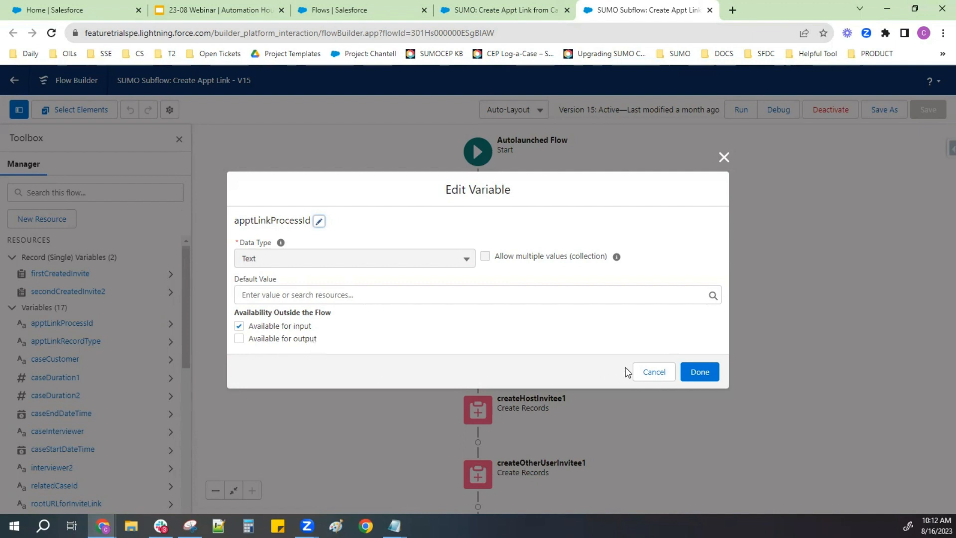
{"action": "left_click", "coordinate": [677, 372]}
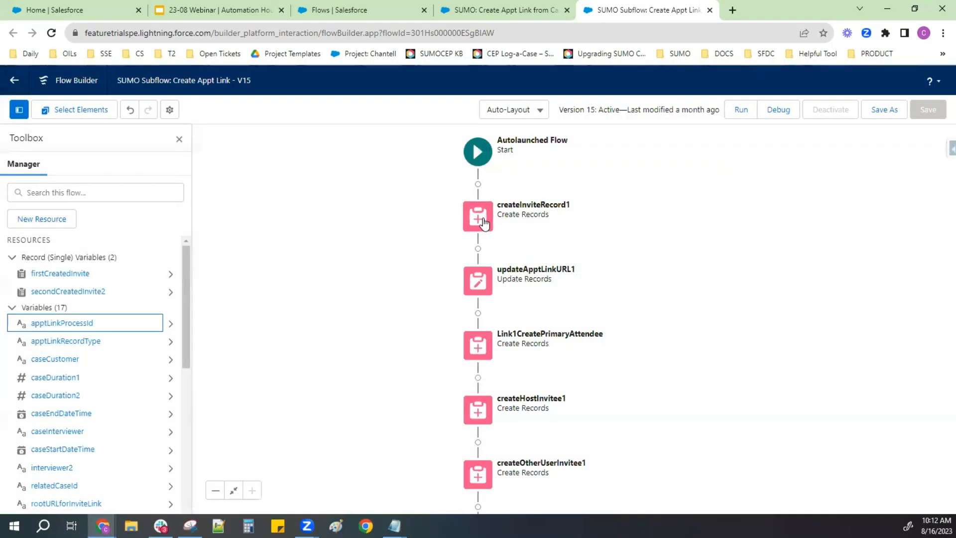
- Reopen the createInviteRecord1 element and examine the literal values assigned to its AppointmentType and AvailabilityOption fields
{"action": "left_click", "coordinate": [479, 217]}
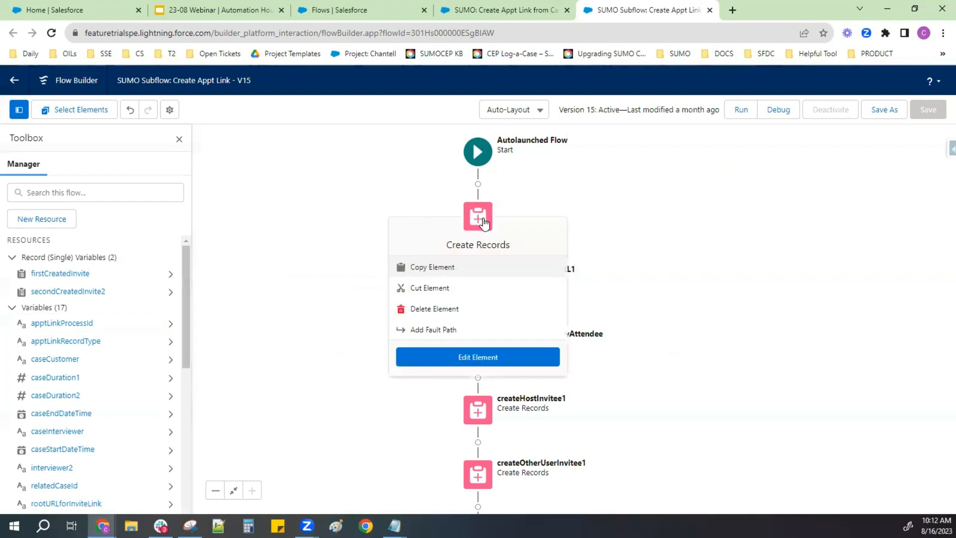
{"action": "left_click", "coordinate": [491, 356]}
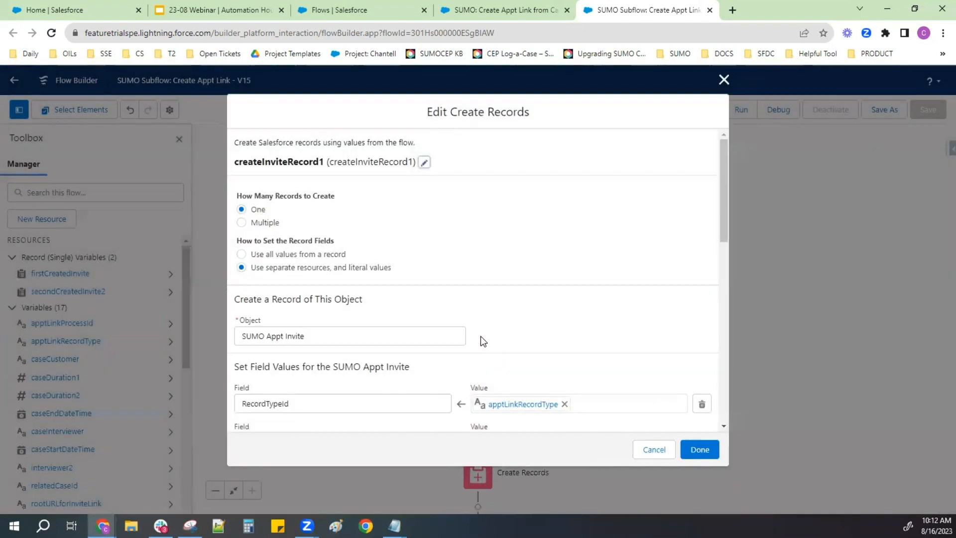
{"action": "scroll", "coordinate": [450, 271], "scroll_direction": "down", "scroll_amount": 3}
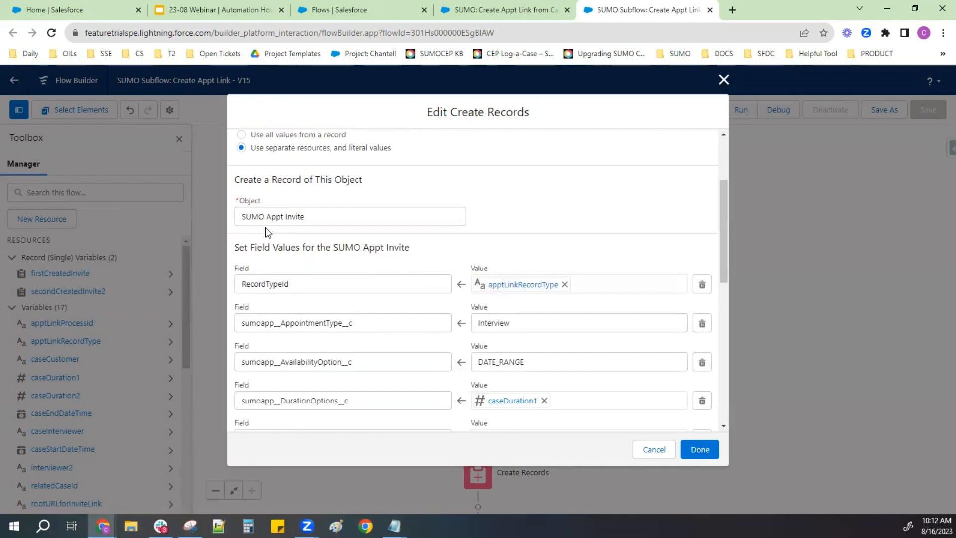
{"action": "scroll", "coordinate": [262, 392], "scroll_direction": "down", "scroll_amount": 9}
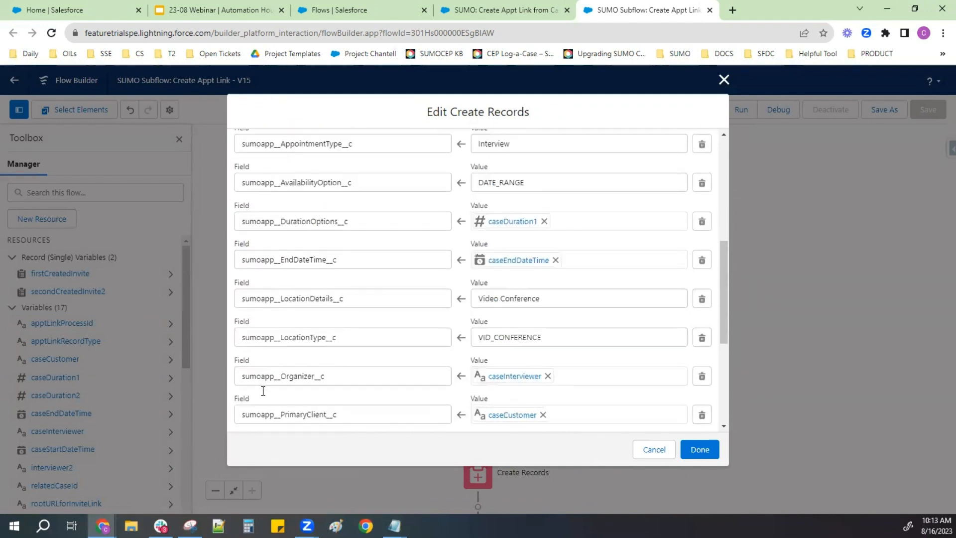
{"action": "scroll", "coordinate": [262, 390], "scroll_direction": "up", "scroll_amount": 6}
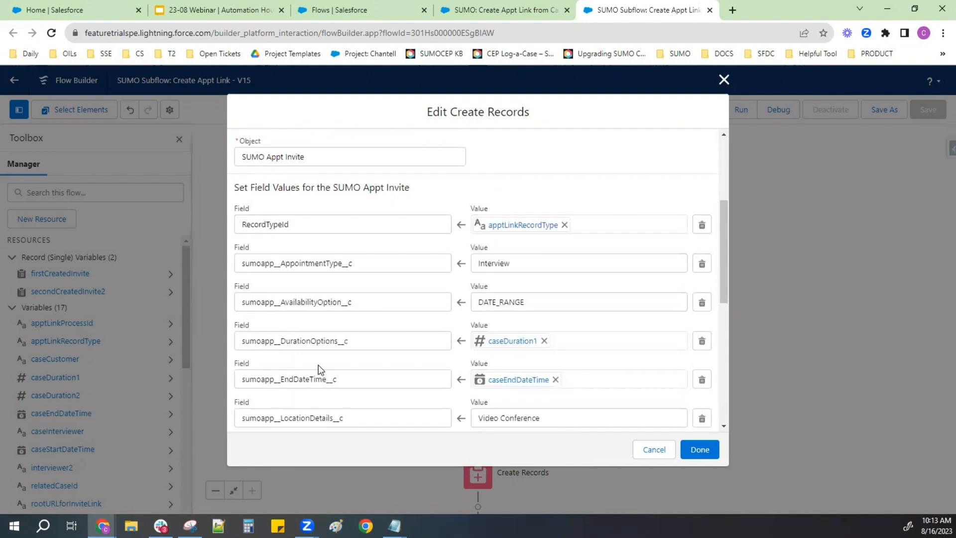
{"action": "left_click_drag", "start_coordinate": [521, 262], "coordinate": [476, 257]}
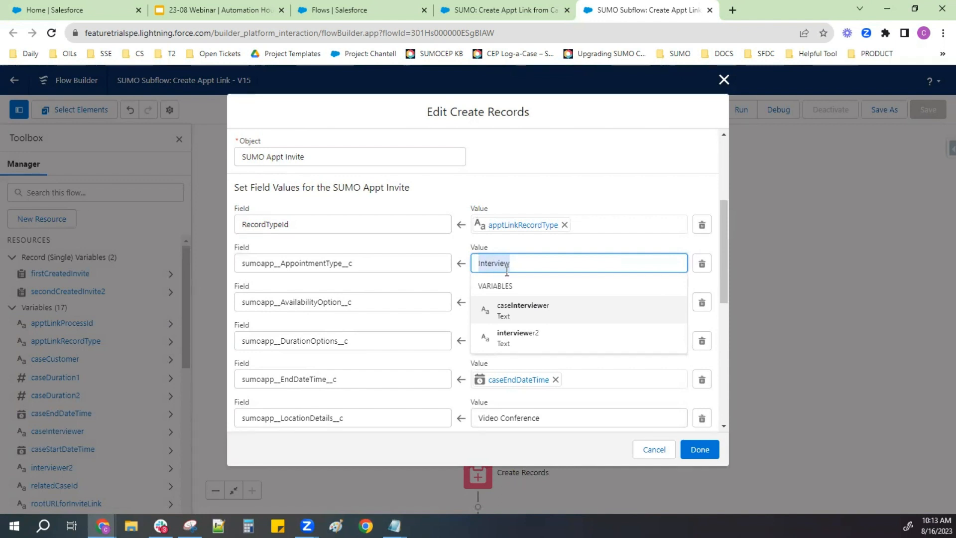
{"action": "left_click", "coordinate": [597, 247]}
{"action": "left_click", "coordinate": [549, 302]}
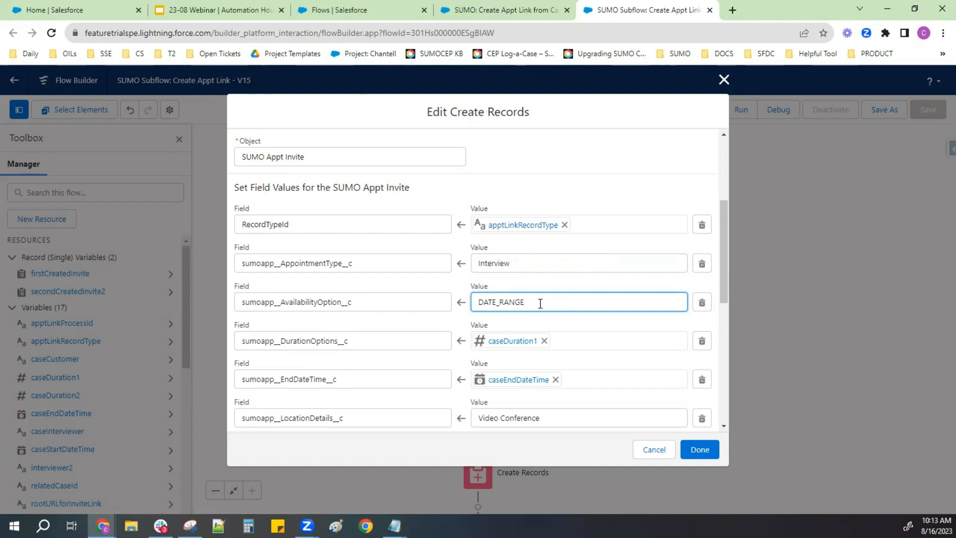
{"action": "left_click_drag", "start_coordinate": [540, 304], "coordinate": [476, 302]}
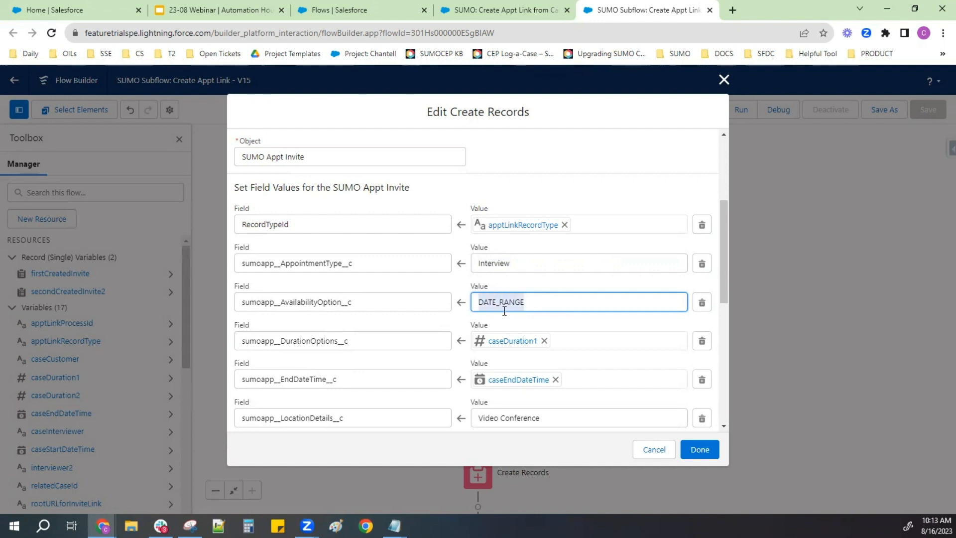
- Examine the literal values assigned to the LocationDetails and LocationType fields in the createInviteRecord1 element
{"action": "scroll", "coordinate": [504, 310], "scroll_direction": "down", "scroll_amount": 2}
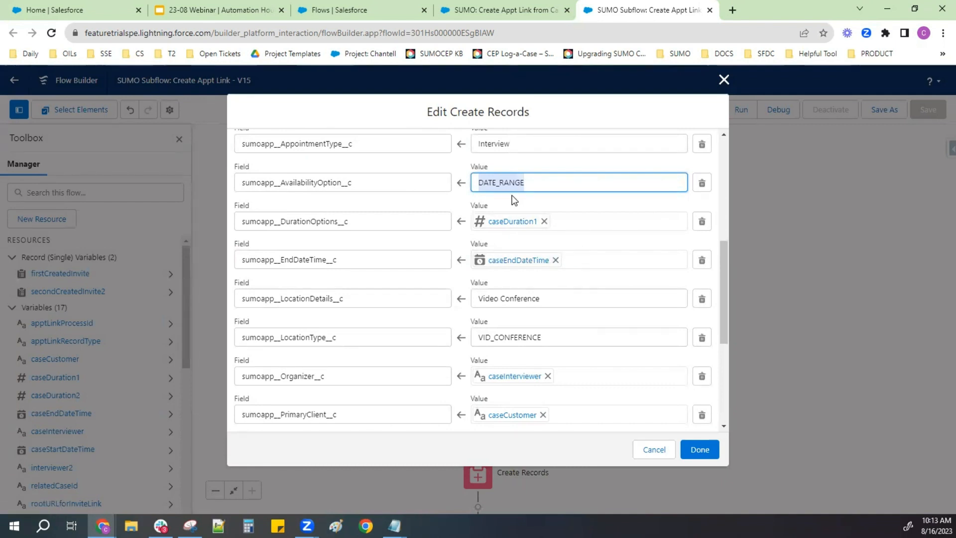
{"action": "scroll", "coordinate": [528, 304], "scroll_direction": "down", "scroll_amount": 1}
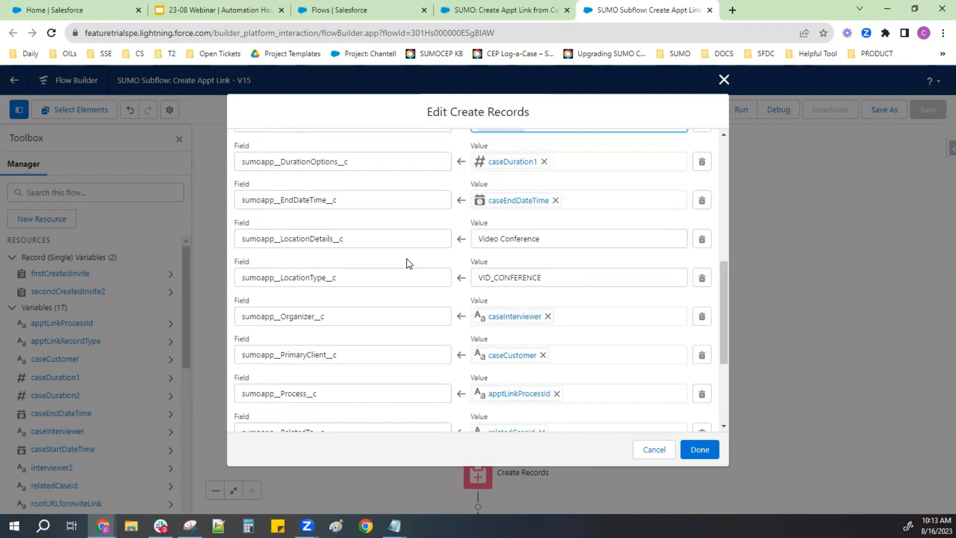
{"action": "triple_click", "coordinate": [475, 235]}
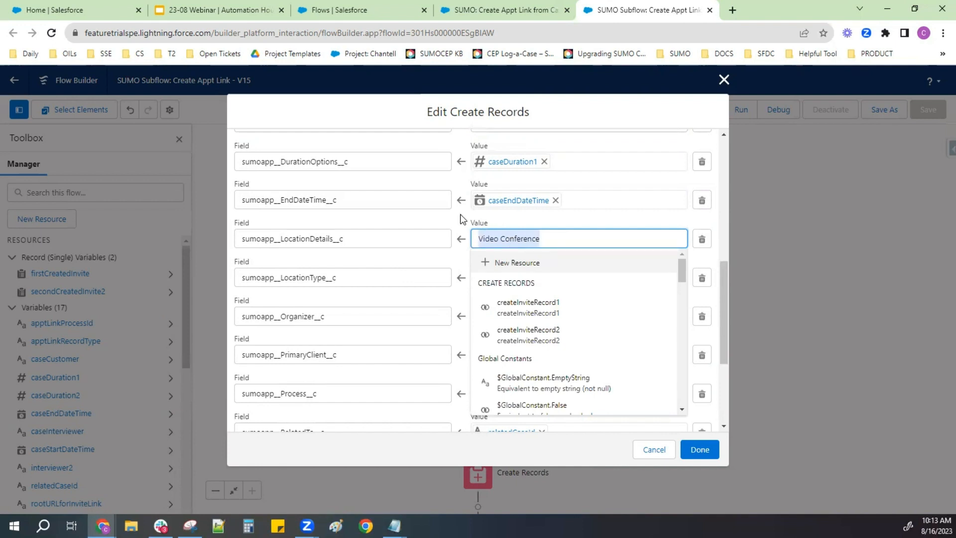
{"action": "left_click", "coordinate": [460, 247]}
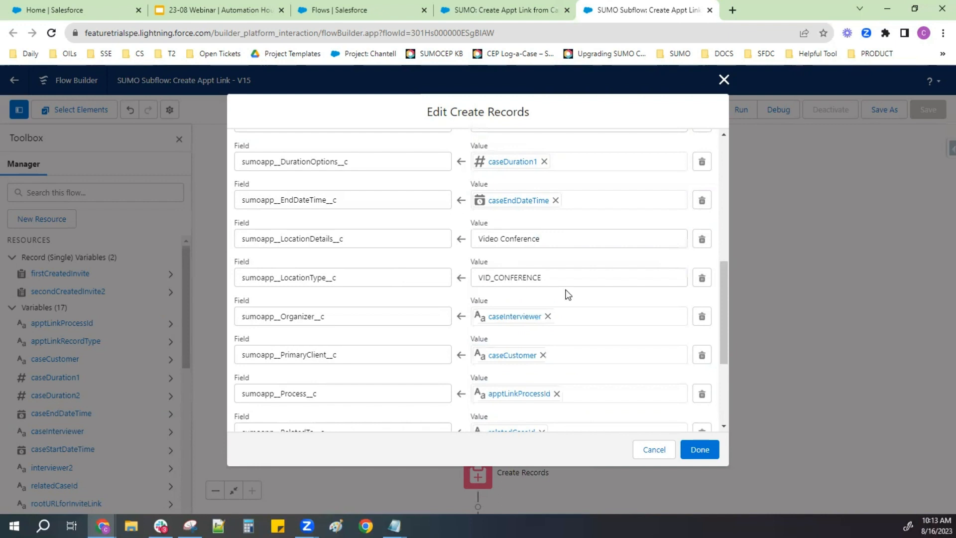
{"action": "left_click_drag", "start_coordinate": [564, 286], "coordinate": [477, 267]}
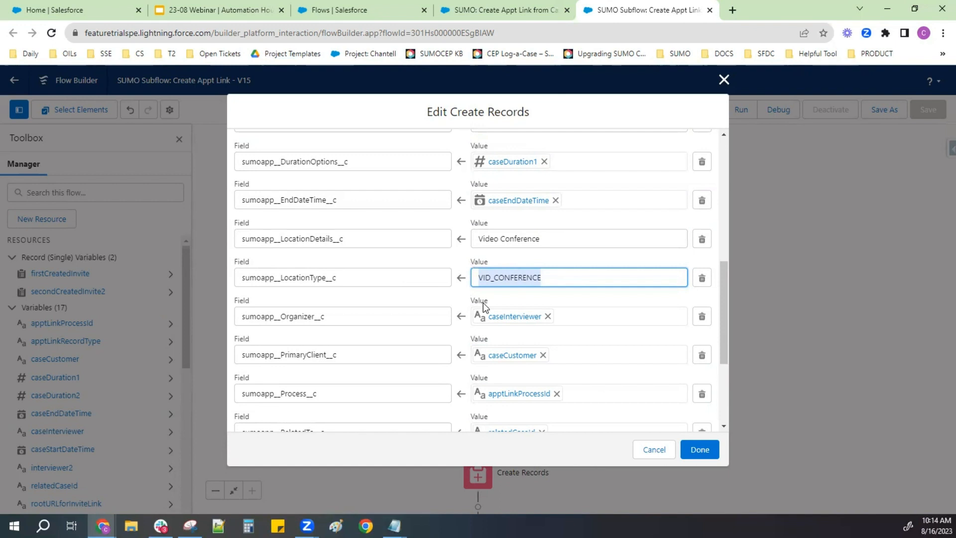
- Review createInviteRecord1's remaining assignments from Organizer to StartDatetime and the variable storing the invite ID, and close the element
{"action": "scroll", "coordinate": [483, 303], "scroll_direction": "down", "scroll_amount": 1}
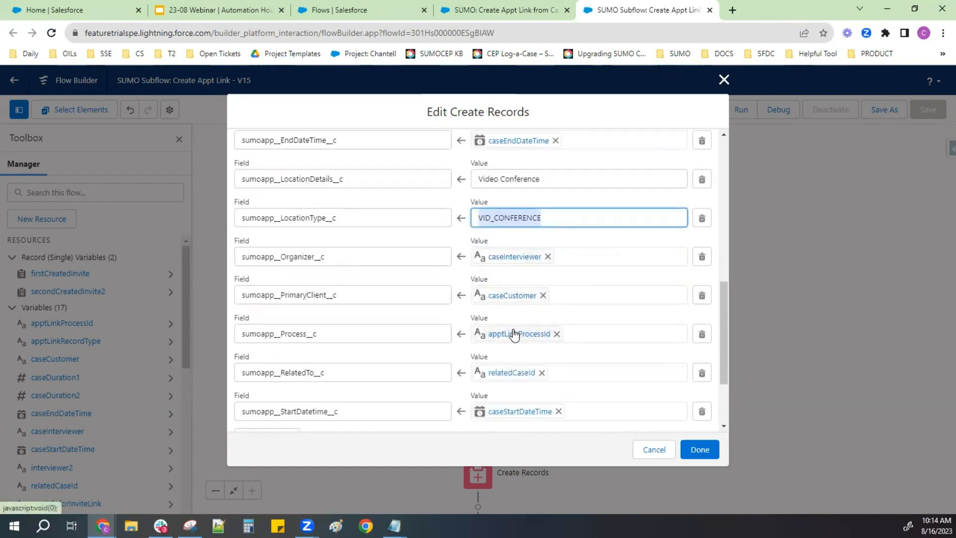
{"action": "scroll", "coordinate": [486, 389], "scroll_direction": "down", "scroll_amount": 1}
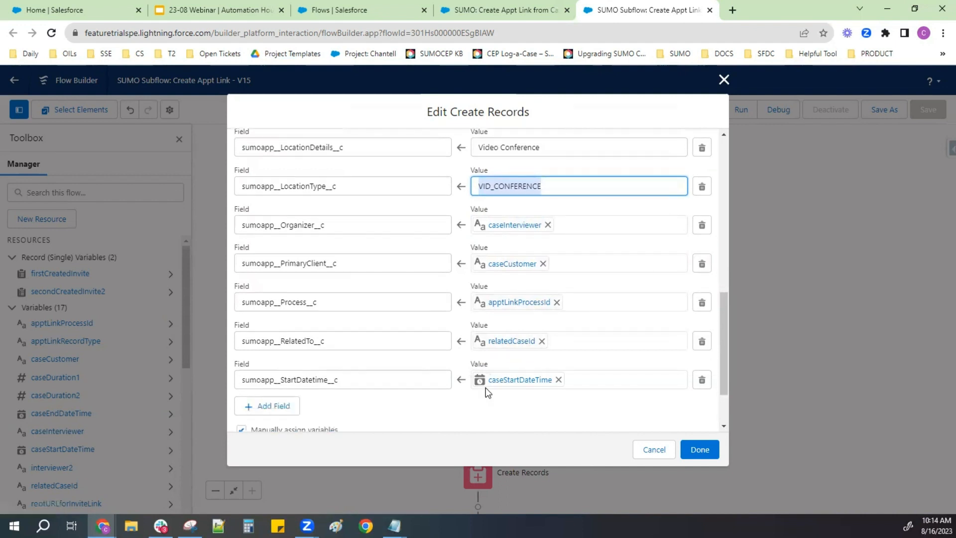
{"action": "scroll", "coordinate": [486, 393], "scroll_direction": "down", "scroll_amount": 2}
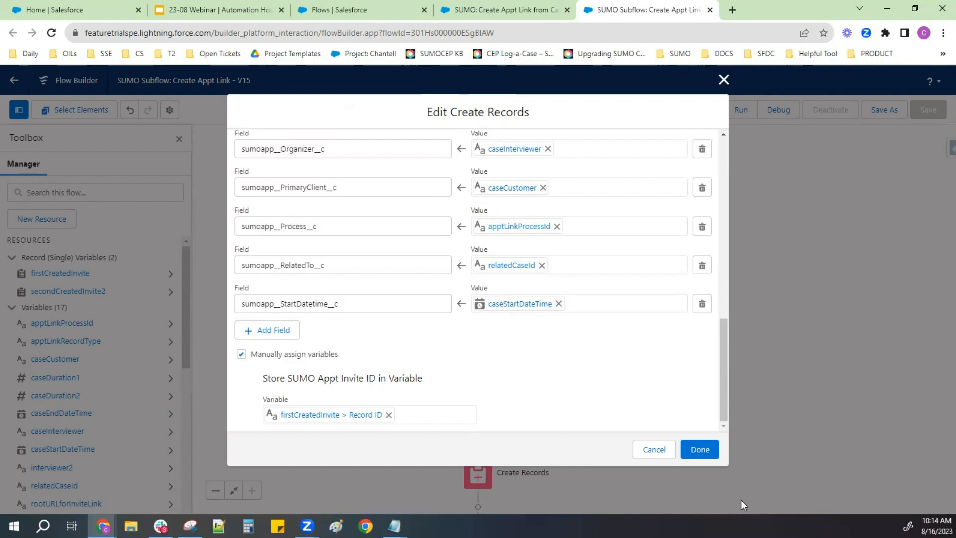
{"action": "left_click", "coordinate": [706, 459]}
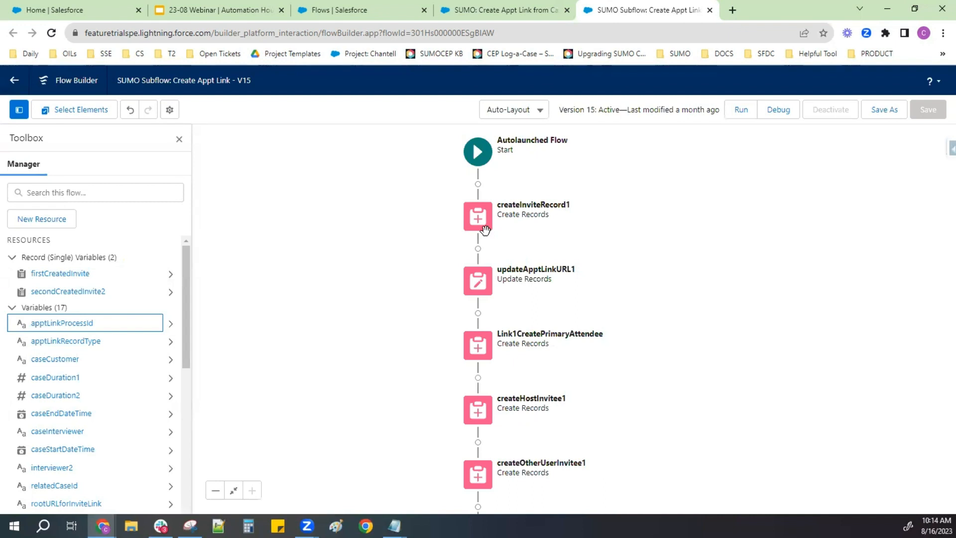
- Open the updateApptLinkURL1 element, review its record filter and the InviteLink field assignment, and close it without changes
{"action": "left_click", "coordinate": [475, 295]}
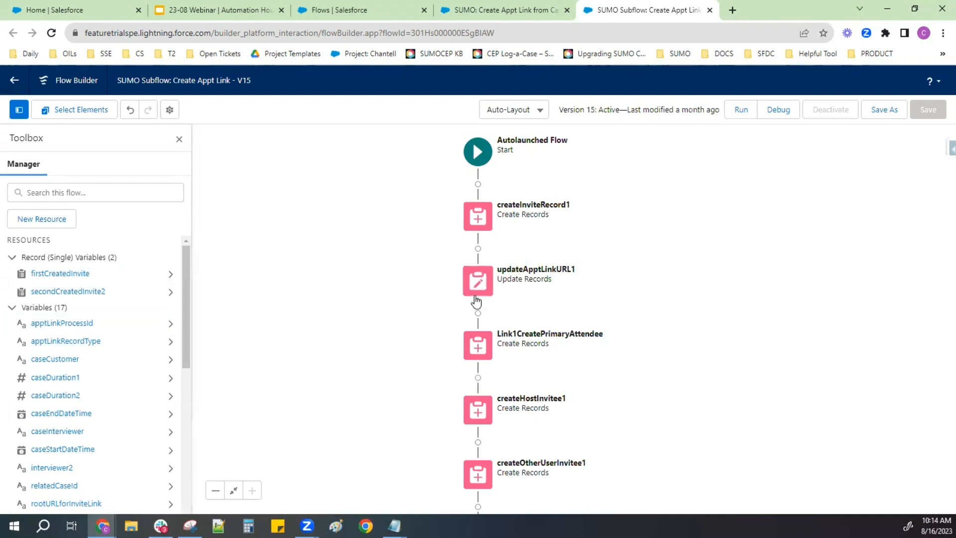
{"action": "left_click", "coordinate": [476, 292]}
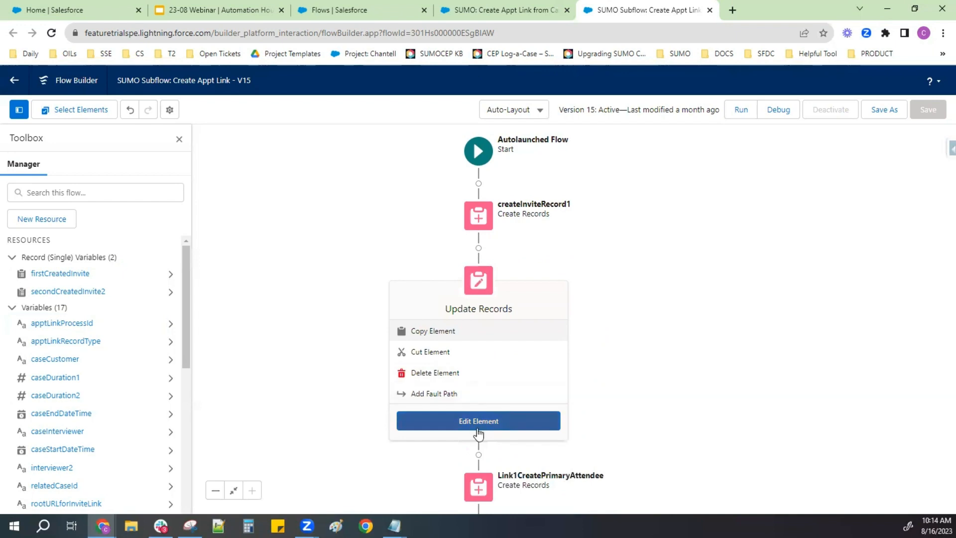
{"action": "left_click", "coordinate": [477, 429]}
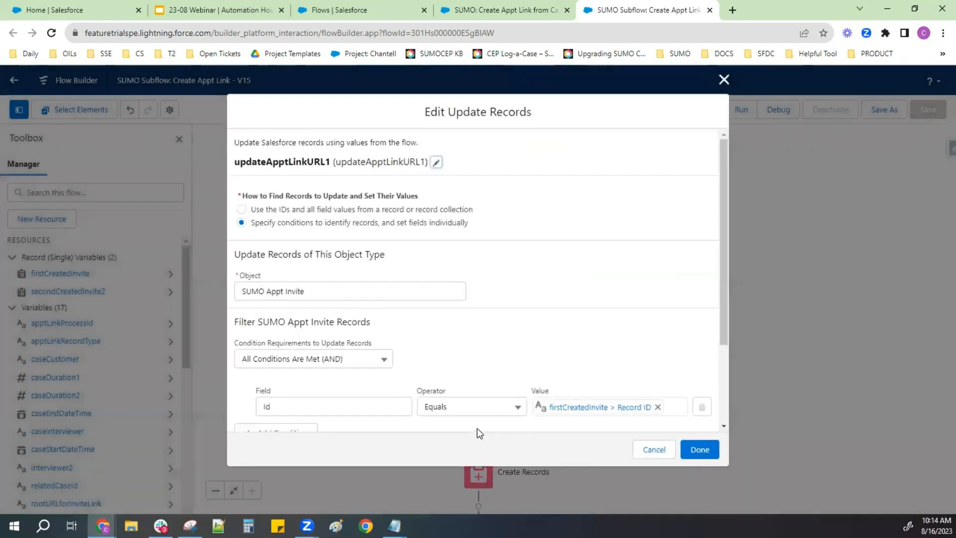
{"action": "scroll", "coordinate": [447, 368], "scroll_direction": "down", "scroll_amount": 2}
{"action": "scroll", "coordinate": [447, 368], "scroll_direction": "down", "scroll_amount": 1}
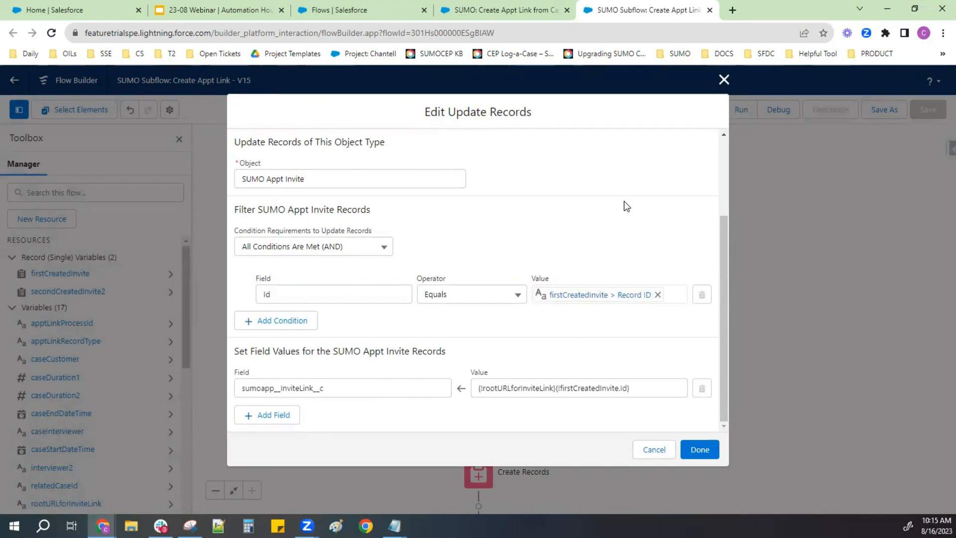
{"action": "left_click", "coordinate": [723, 80]}
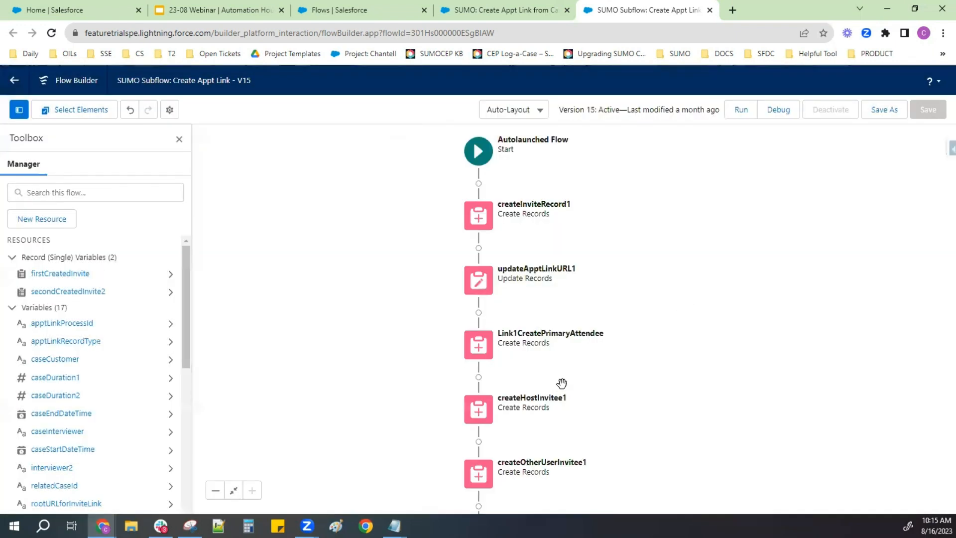
- Open the Link1CreatePrimaryAttendee element, review its object and the Invite and Relation field assignments, and close it without changes
{"action": "left_click", "coordinate": [478, 351]}
{"action": "left_click", "coordinate": [479, 352]}
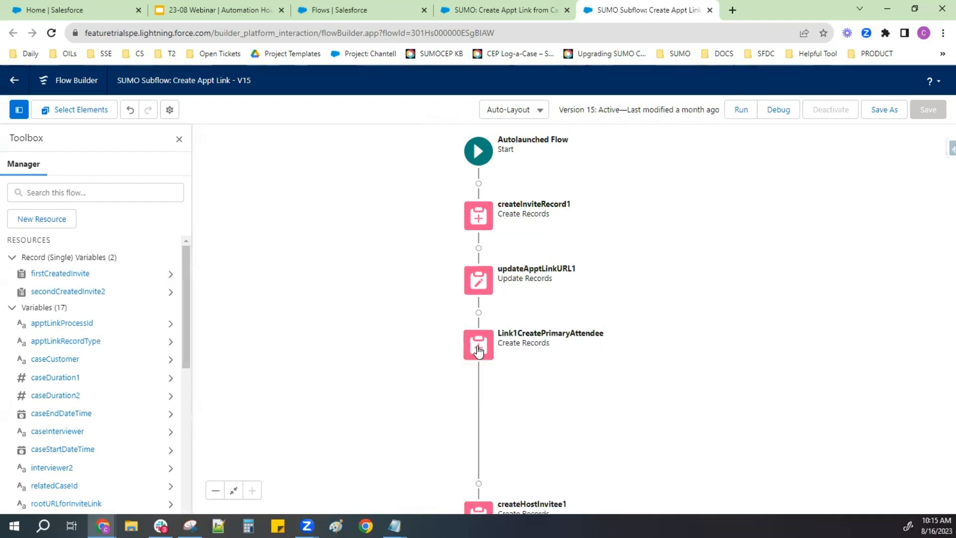
{"action": "left_click", "coordinate": [479, 351]}
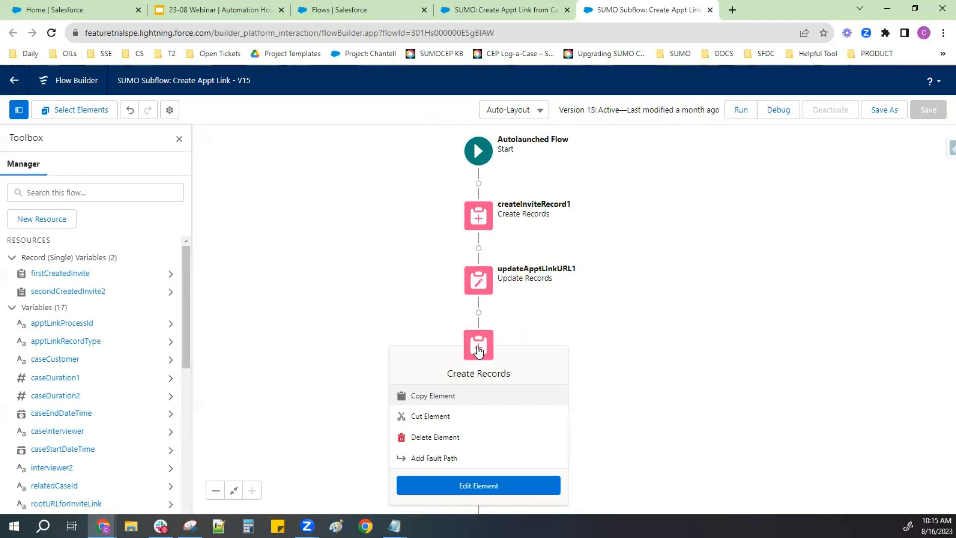
{"action": "left_click", "coordinate": [495, 485]}
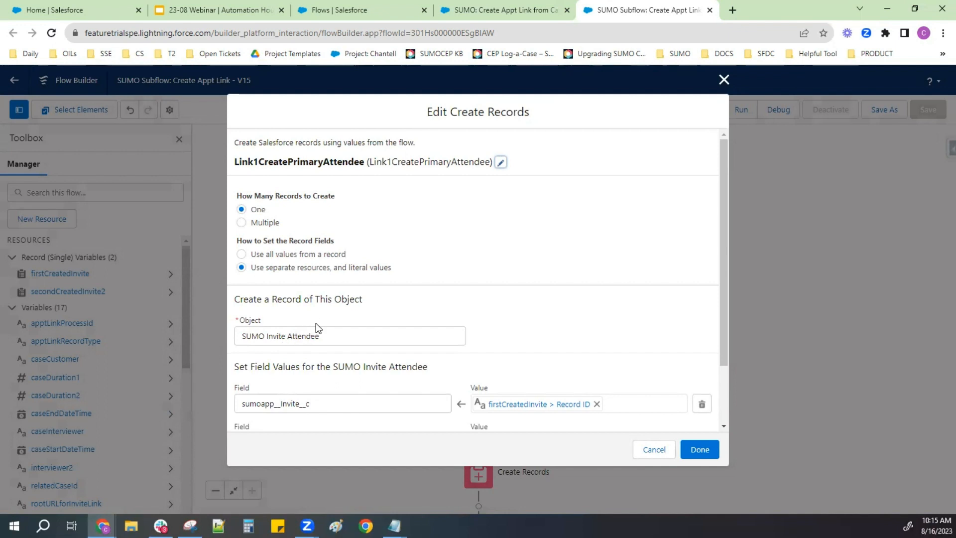
{"action": "scroll", "coordinate": [340, 342], "scroll_direction": "down", "scroll_amount": 1}
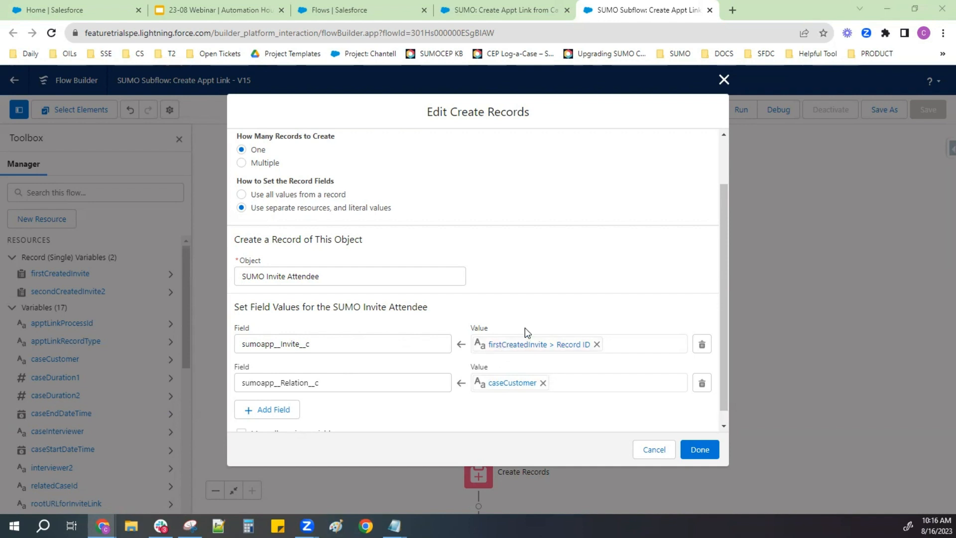
{"action": "scroll", "coordinate": [549, 366], "scroll_direction": "down", "scroll_amount": 1}
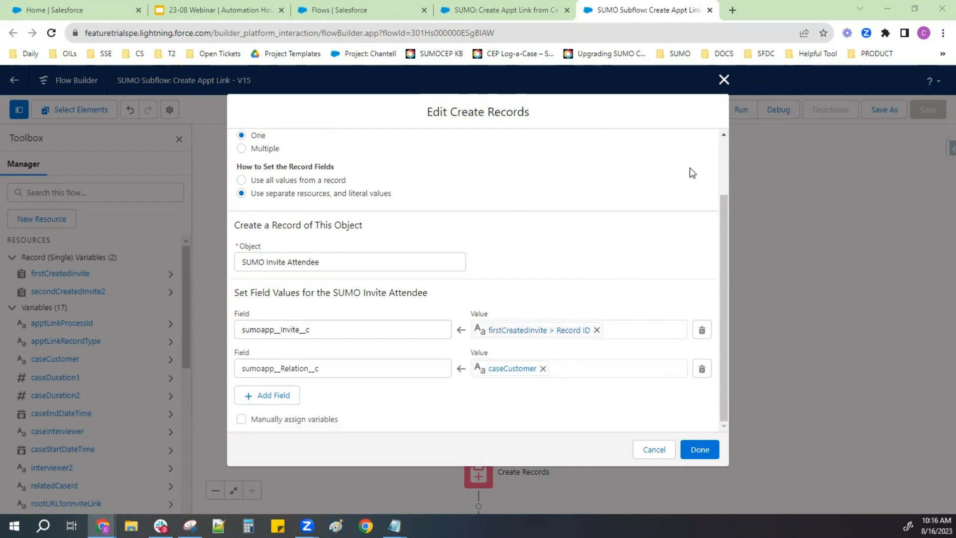
{"action": "left_click", "coordinate": [724, 81]}
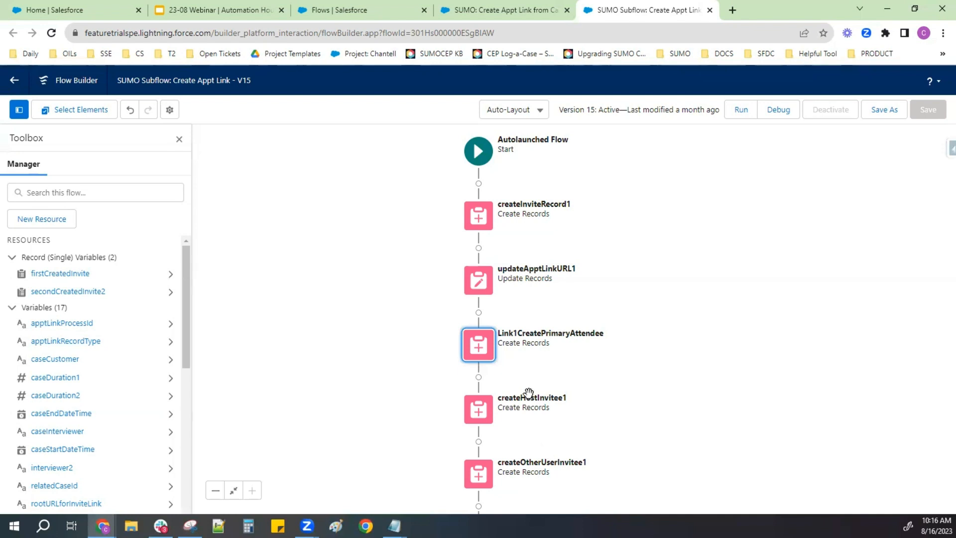
- Open the createInviteRecord2 element, check its duration value, other field assignments and stored ID variable, and close it without changes
{"action": "scroll", "coordinate": [752, 231], "scroll_direction": "down", "scroll_amount": 4}
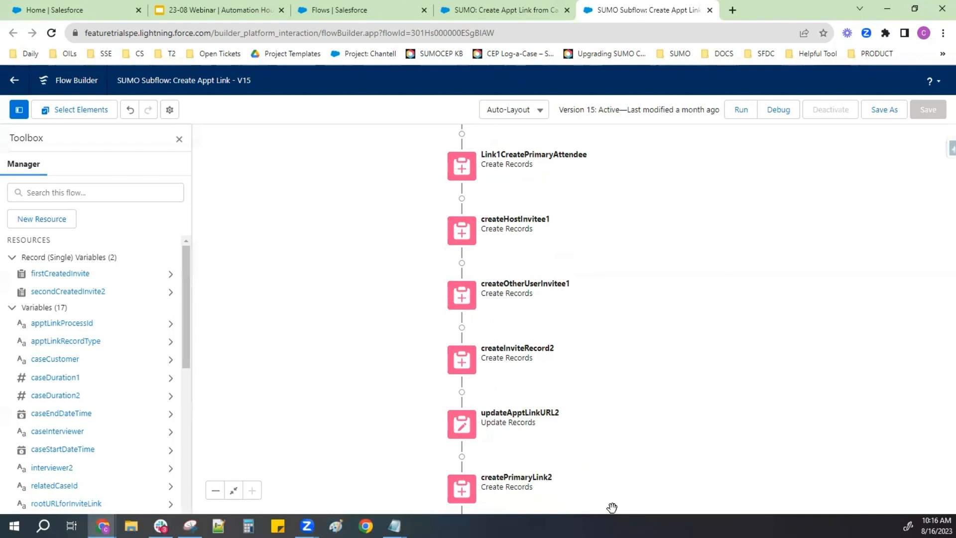
{"action": "scroll", "coordinate": [651, 297], "scroll_direction": "down", "scroll_amount": 4}
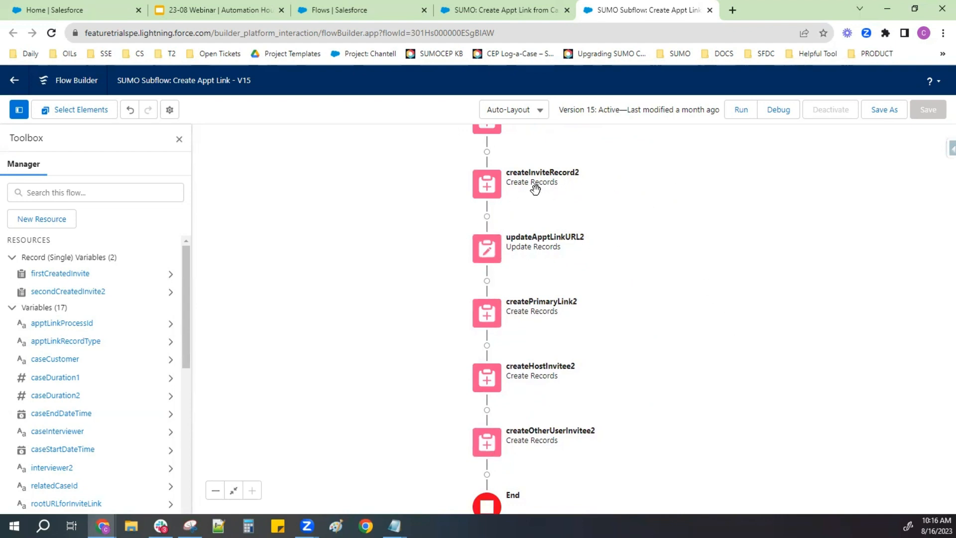
{"action": "left_click", "coordinate": [483, 195]}
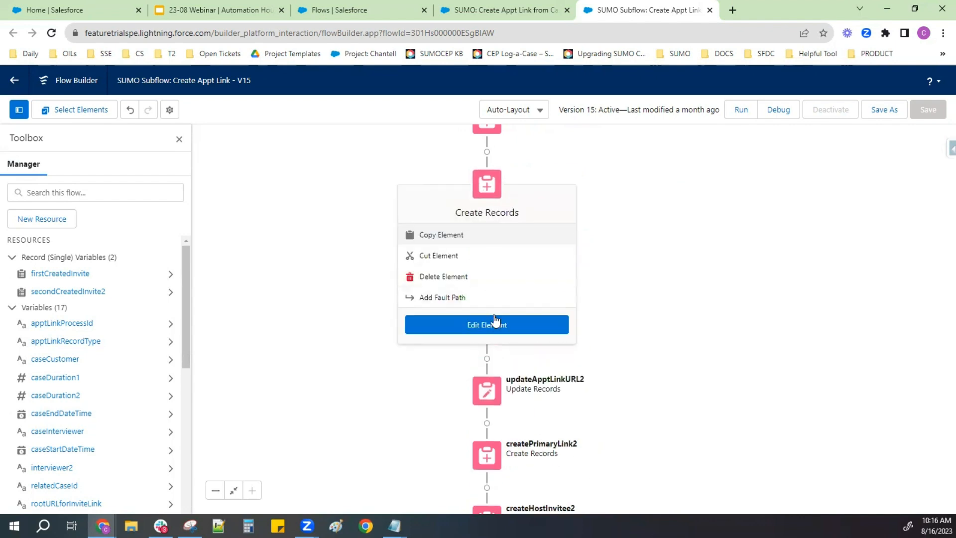
{"action": "left_click", "coordinate": [494, 338]}
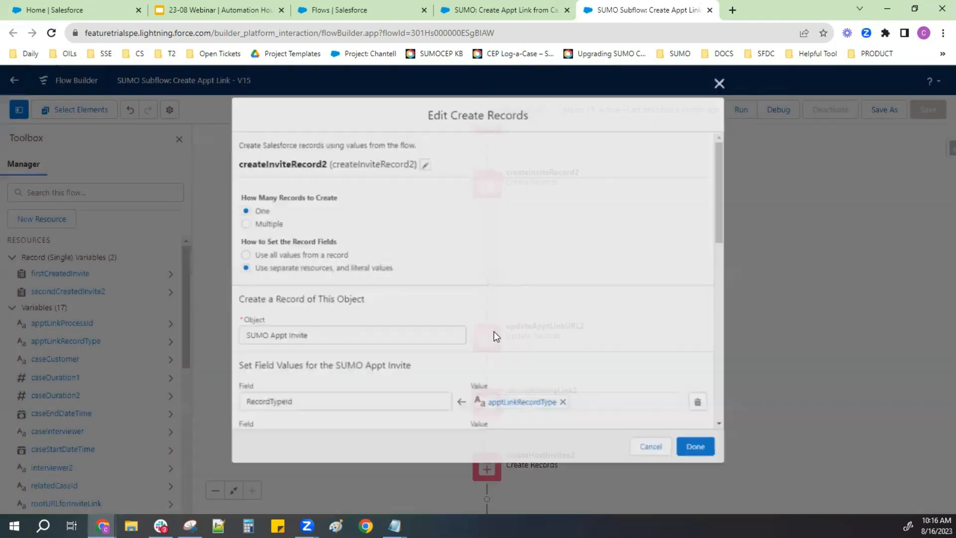
{"action": "scroll", "coordinate": [493, 335], "scroll_direction": "down", "scroll_amount": 5}
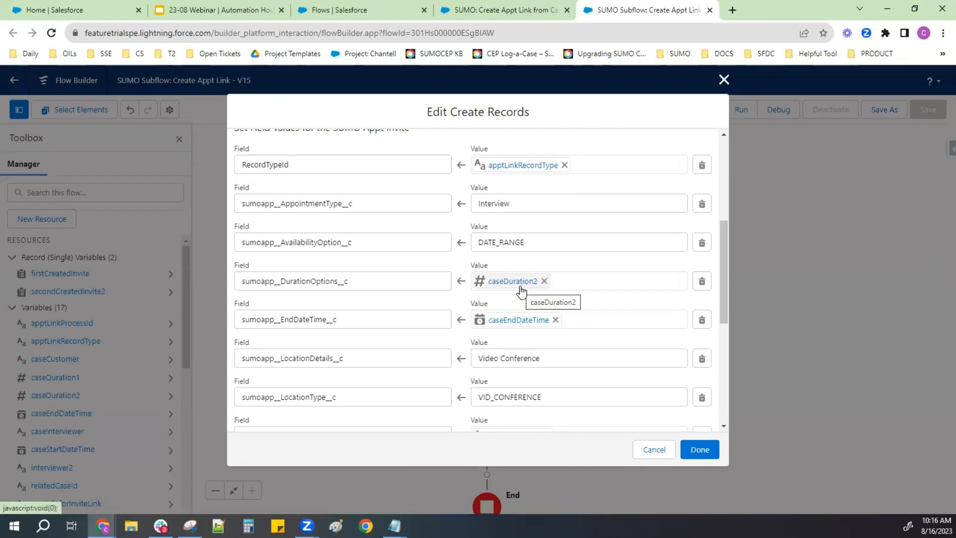
{"action": "scroll", "coordinate": [573, 294], "scroll_direction": "down", "scroll_amount": 3}
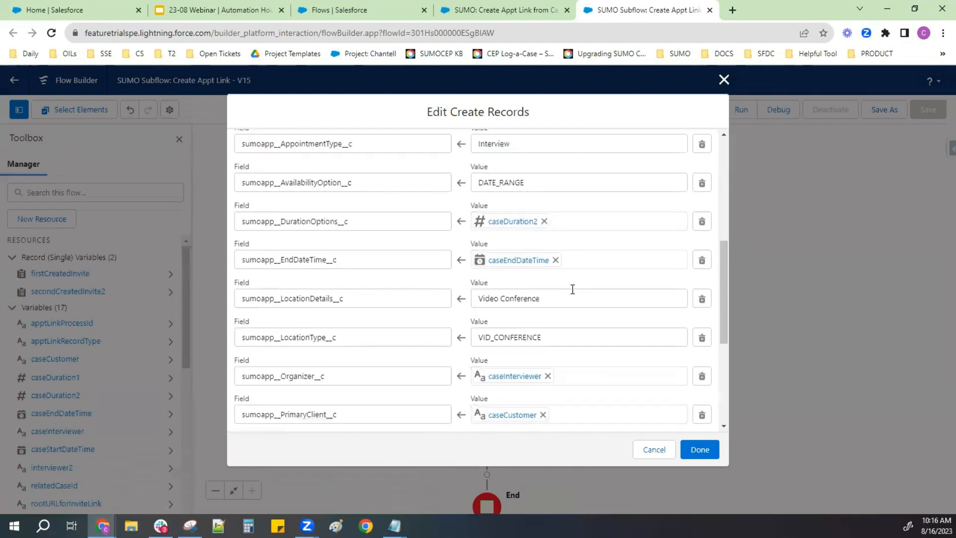
{"action": "scroll", "coordinate": [573, 294], "scroll_direction": "down", "scroll_amount": 4}
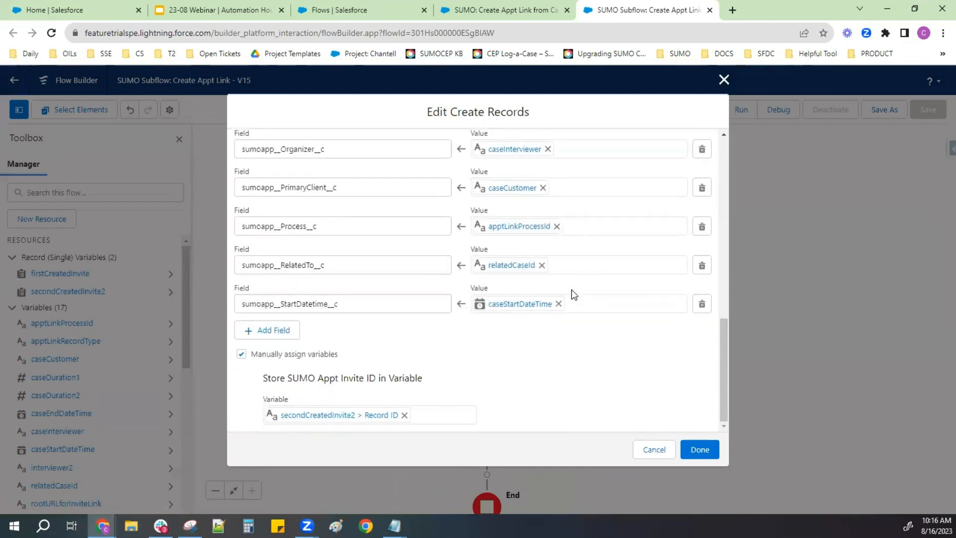
{"action": "scroll", "coordinate": [573, 294], "scroll_direction": "up", "scroll_amount": 5}
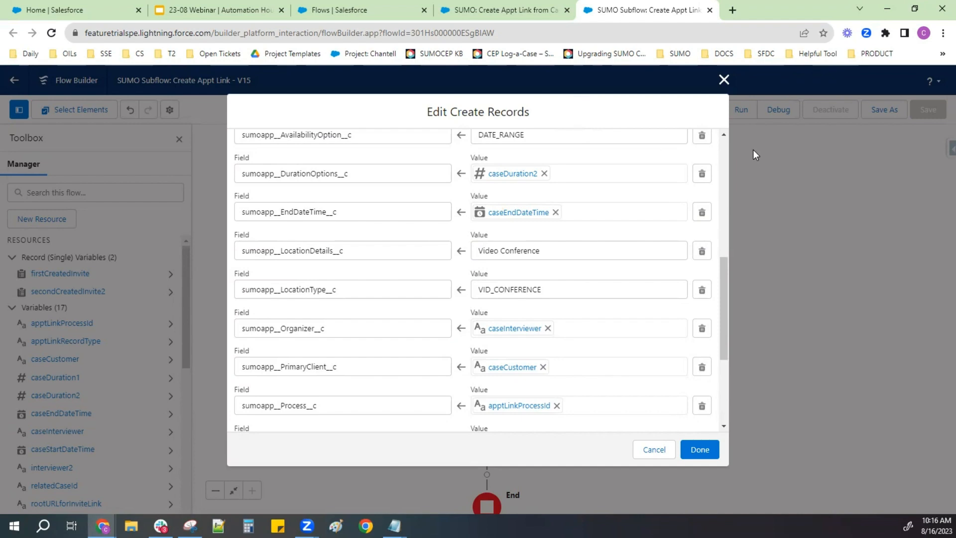
{"action": "left_click", "coordinate": [724, 80]}
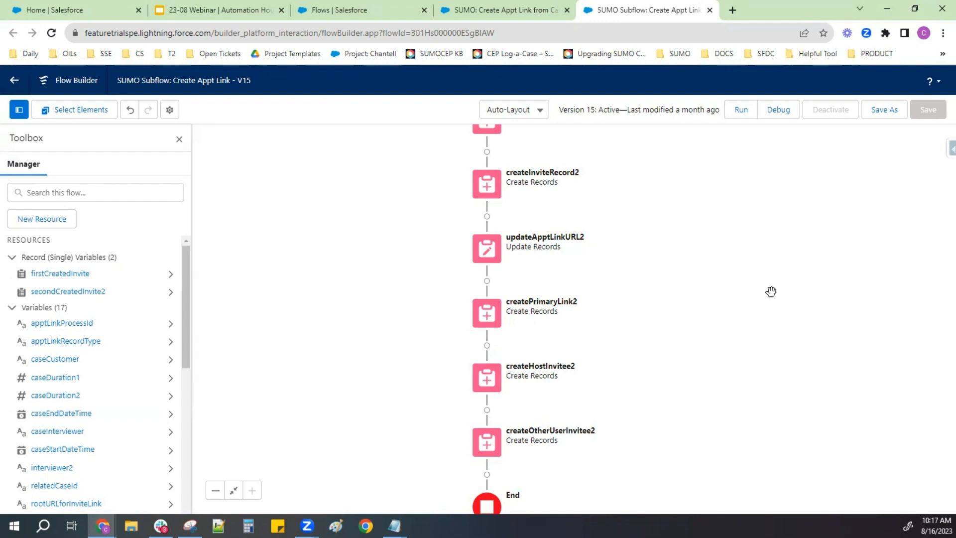
- Switch to the SUMO: Create Appt Link from Case flow and examine its Start element's object, trigger, entry conditions and optimization setting
{"action": "left_click", "coordinate": [533, 7]}
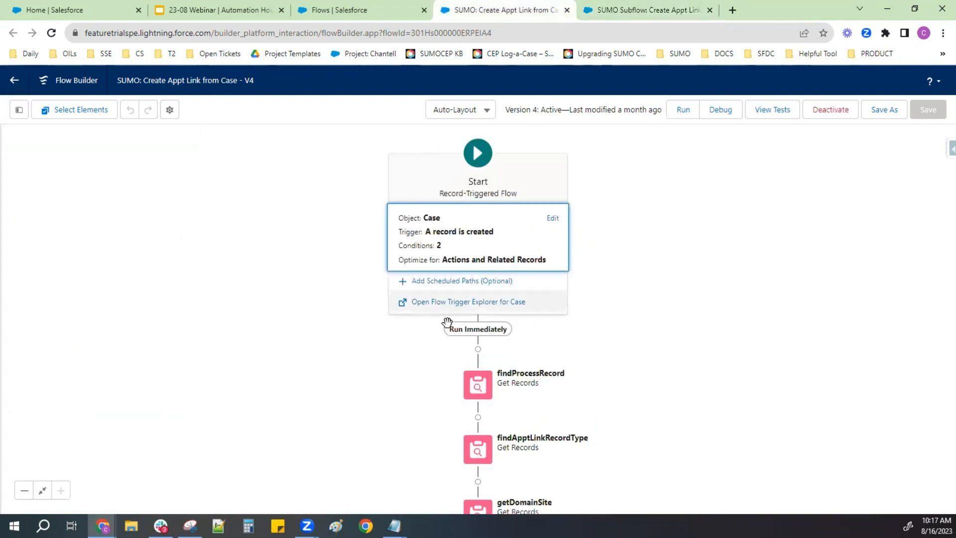
{"action": "left_click", "coordinate": [692, 7]}
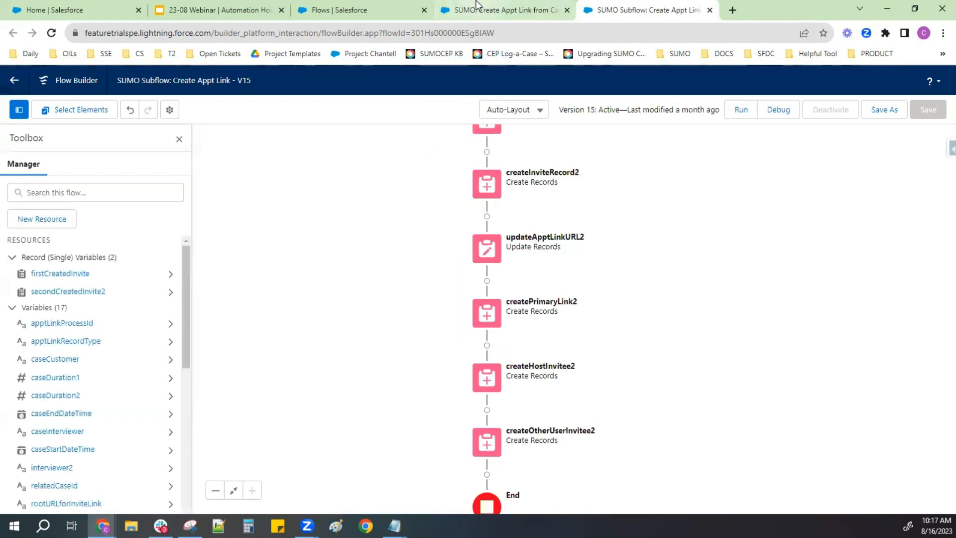
{"action": "left_click", "coordinate": [498, 10]}
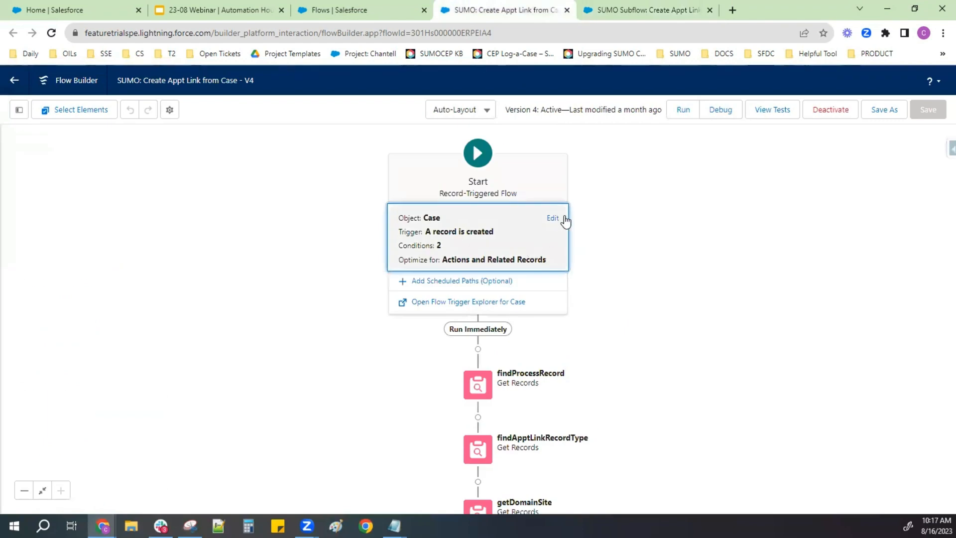
{"action": "left_click", "coordinate": [541, 231]}
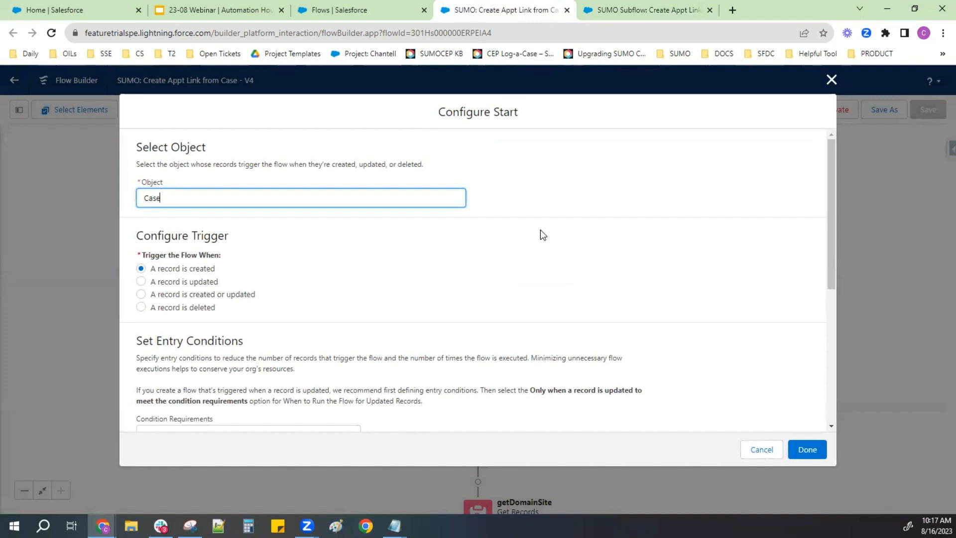
{"action": "scroll", "coordinate": [541, 235], "scroll_direction": "down", "scroll_amount": 3}
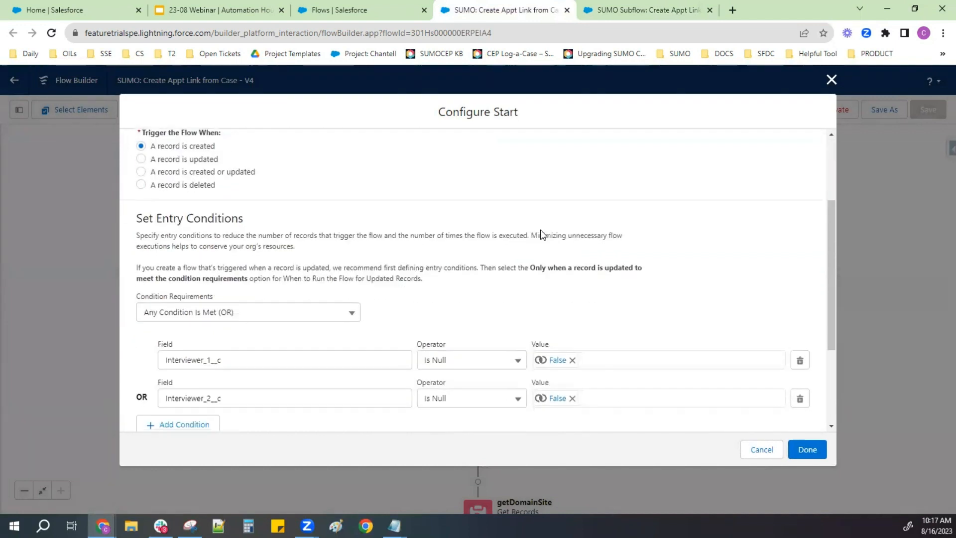
{"action": "scroll", "coordinate": [540, 229], "scroll_direction": "down", "scroll_amount": 3}
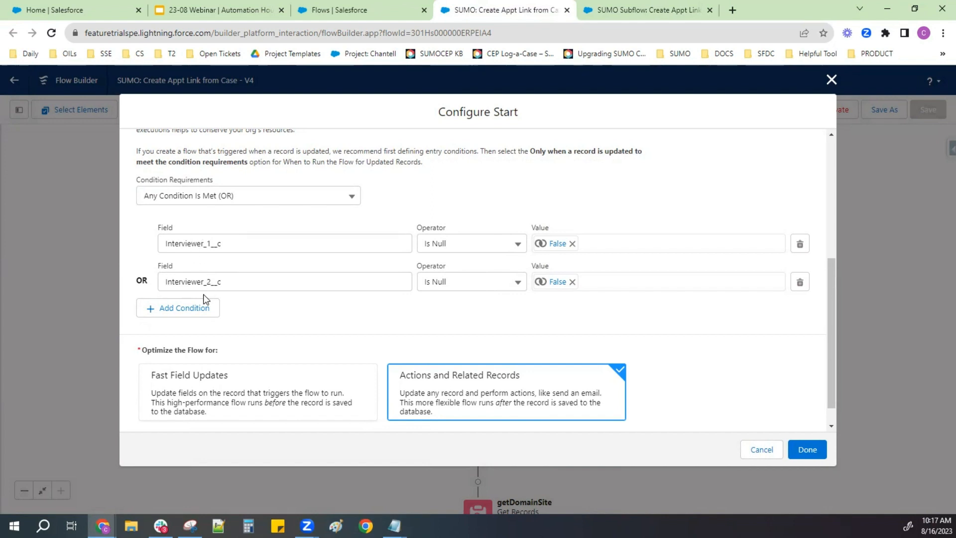
- Review the Start element's trigger, interviewer entry conditions and optimization setting, and close it without changes
{"action": "scroll", "coordinate": [203, 298], "scroll_direction": "down", "scroll_amount": 1}
{"action": "scroll", "coordinate": [204, 299], "scroll_direction": "up", "scroll_amount": 4}
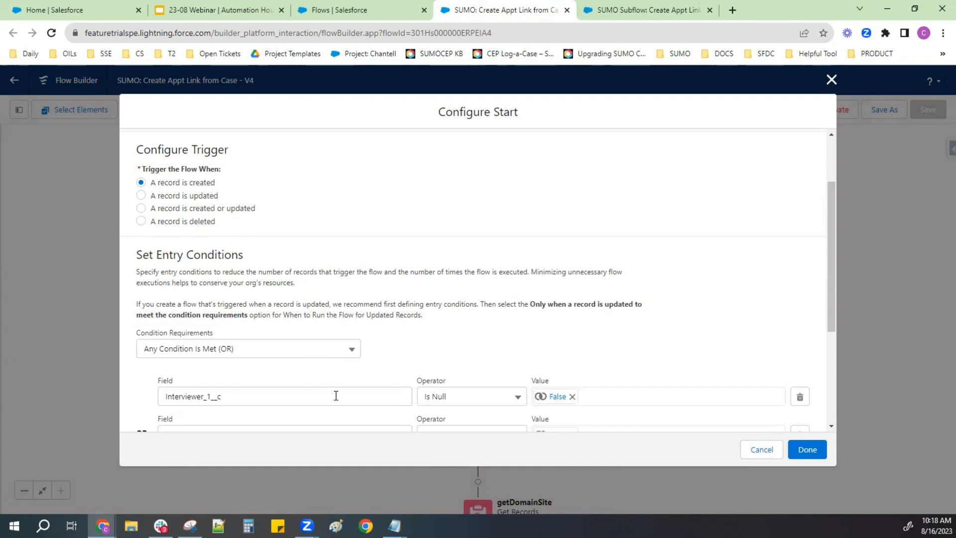
{"action": "scroll", "coordinate": [352, 388], "scroll_direction": "down", "scroll_amount": 3}
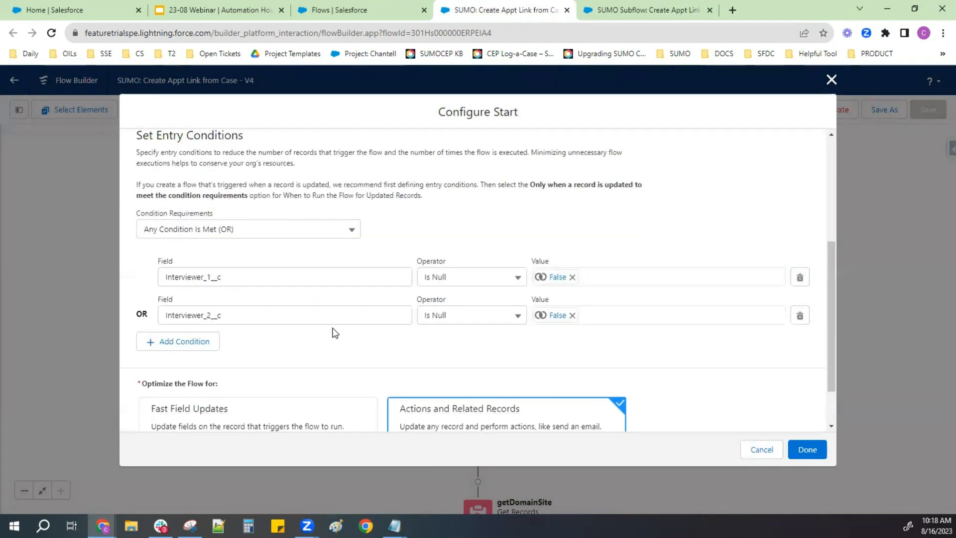
{"action": "scroll", "coordinate": [332, 334], "scroll_direction": "down", "scroll_amount": 1}
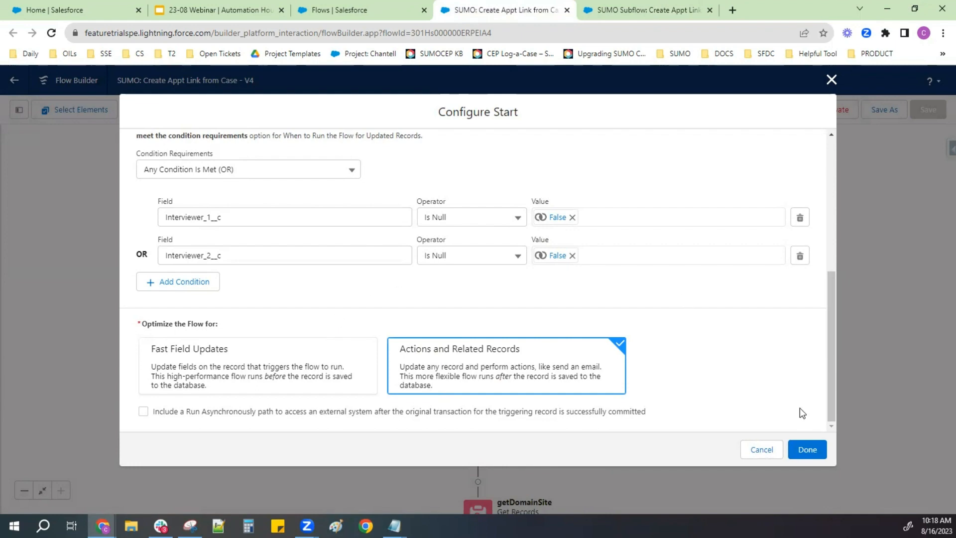
{"action": "left_click", "coordinate": [804, 449]}
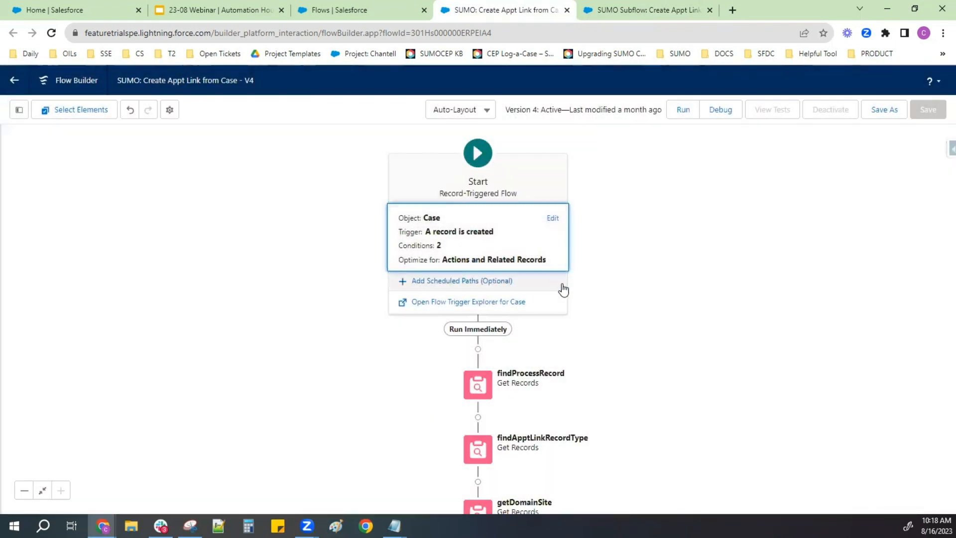
- Open the findProcessRecord element, review its object, name filter value and record storage options, and close it without changes
{"action": "left_click_drag", "start_coordinate": [559, 326], "coordinate": [611, 186]}
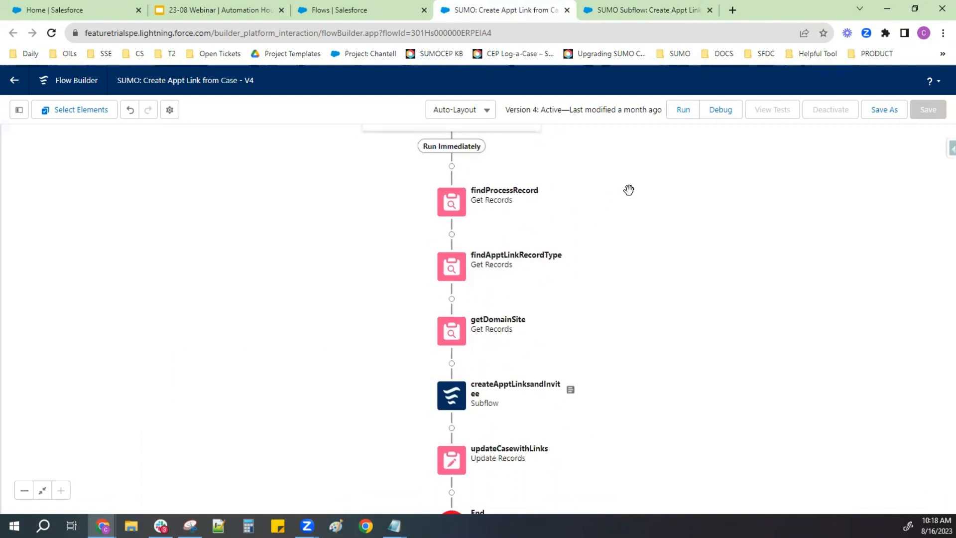
{"action": "left_click", "coordinate": [451, 208]}
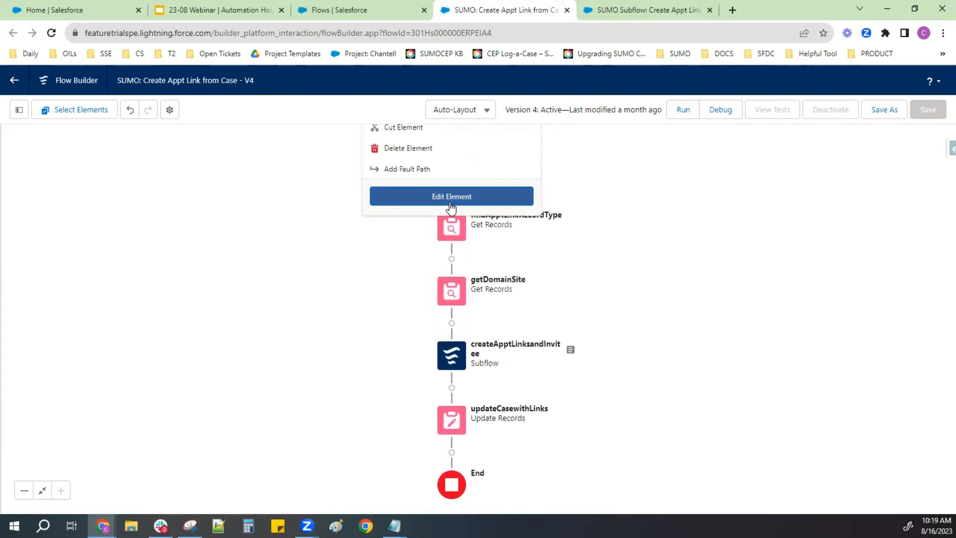
{"action": "left_click", "coordinate": [452, 199]}
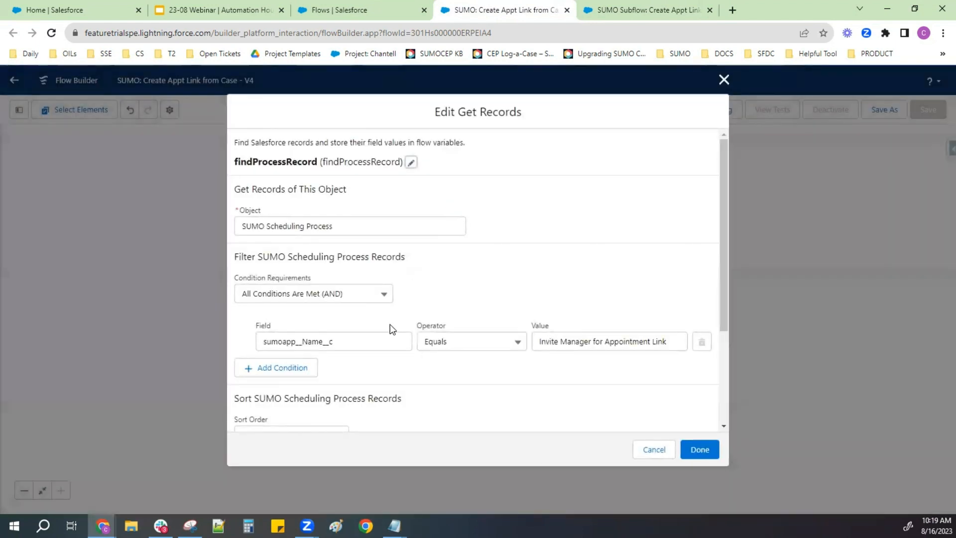
{"action": "left_click", "coordinate": [311, 225]}
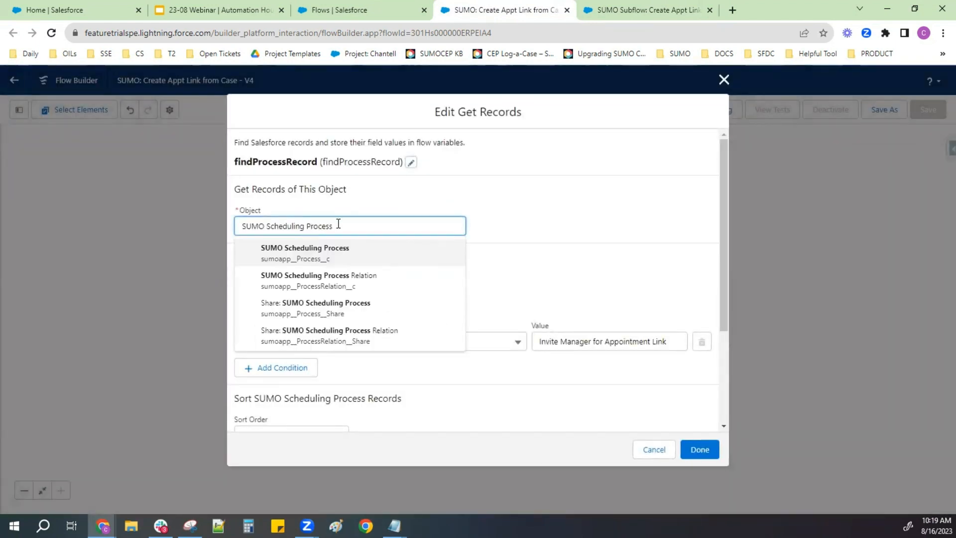
{"action": "left_click_drag", "start_coordinate": [337, 225], "coordinate": [226, 205]}
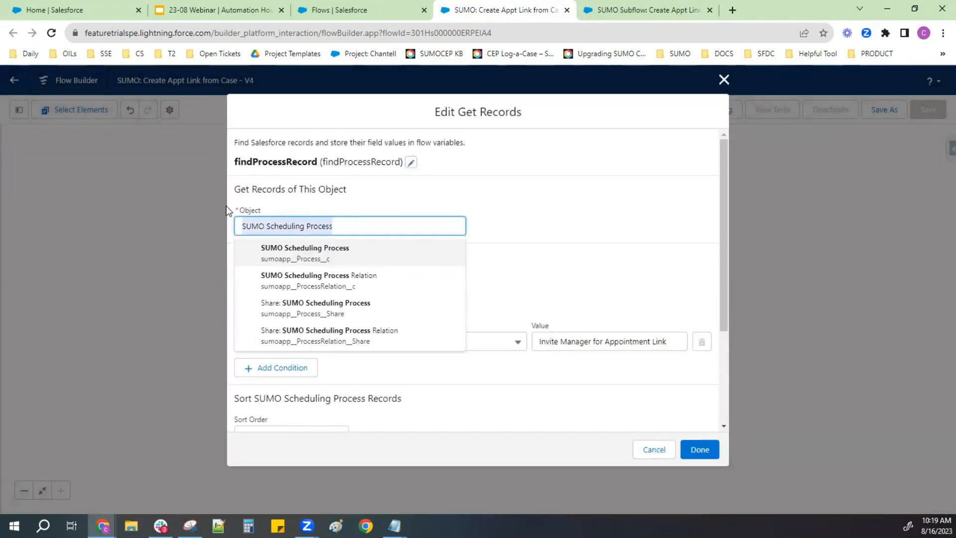
{"action": "left_click", "coordinate": [516, 221]}
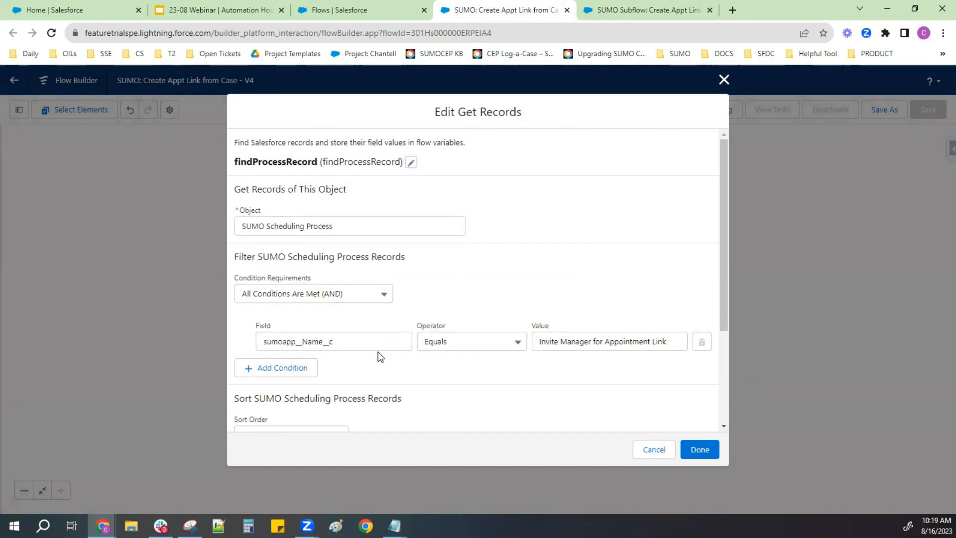
{"action": "left_click", "coordinate": [585, 347]}
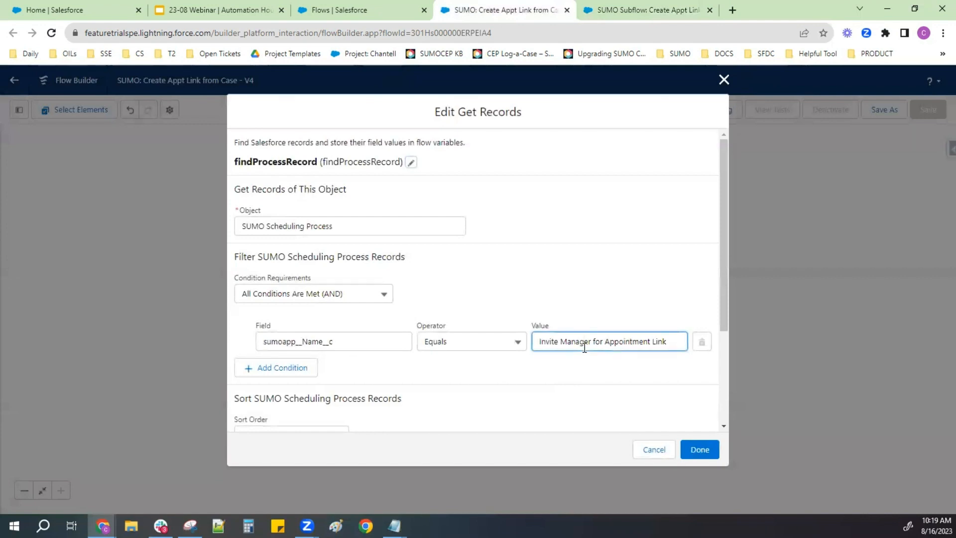
{"action": "left_click_drag", "start_coordinate": [539, 343], "coordinate": [688, 368]}
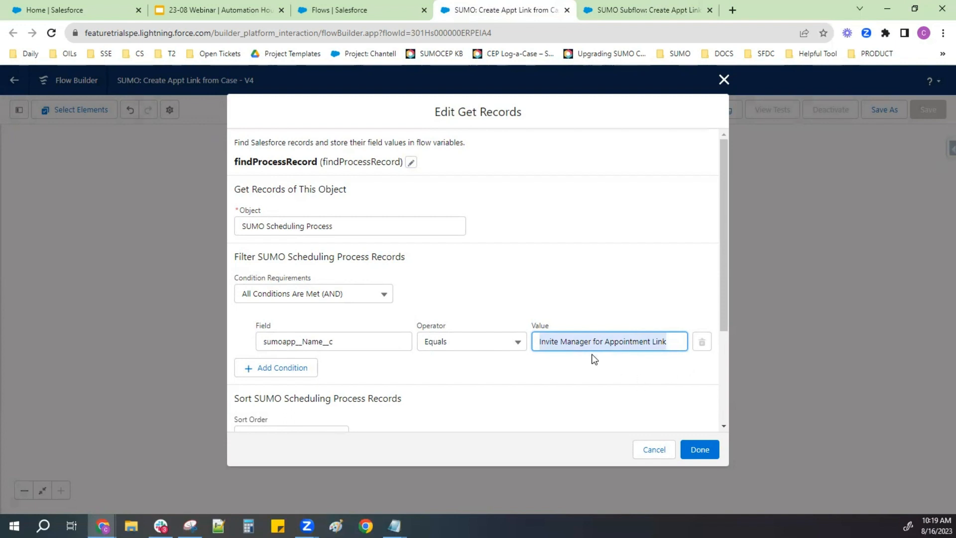
{"action": "scroll", "coordinate": [592, 350], "scroll_direction": "down", "scroll_amount": 2}
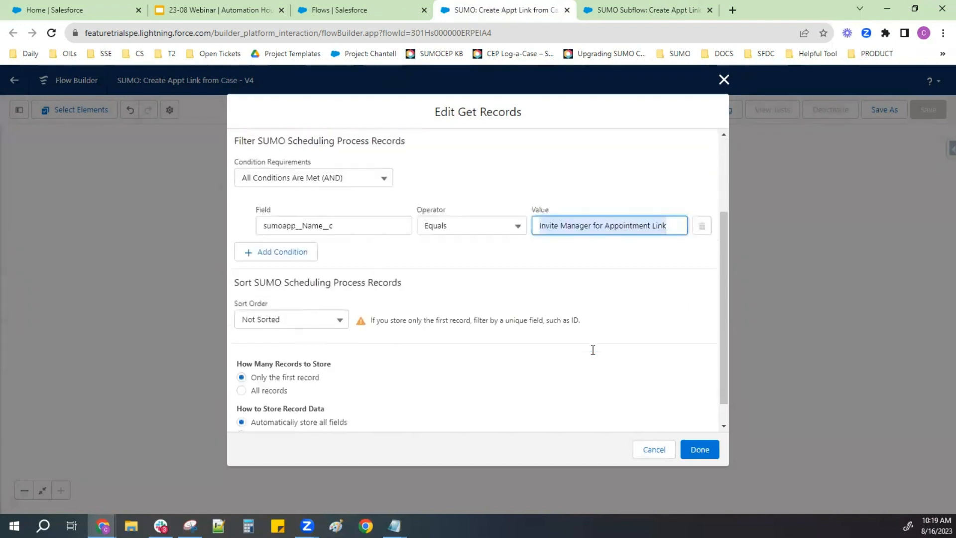
{"action": "scroll", "coordinate": [589, 365], "scroll_direction": "up", "scroll_amount": 1}
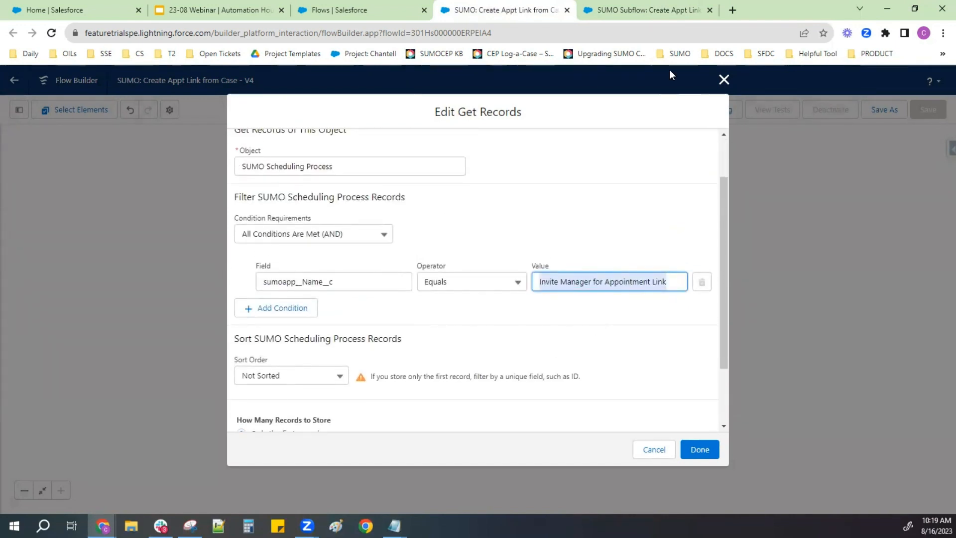
{"action": "left_click", "coordinate": [724, 79]}
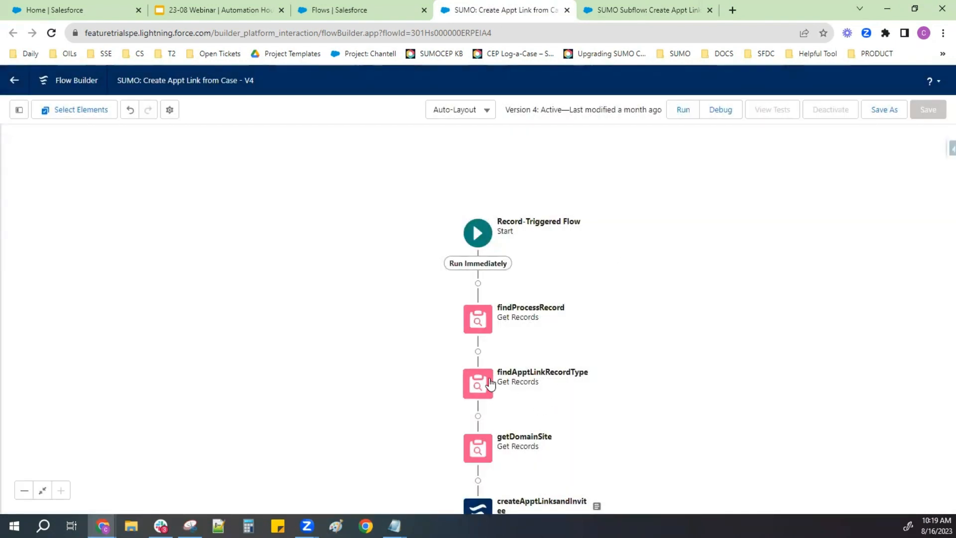
- Open the findApptLinkRecordType element and check the value its record filter uses
{"action": "left_click", "coordinate": [490, 384]}
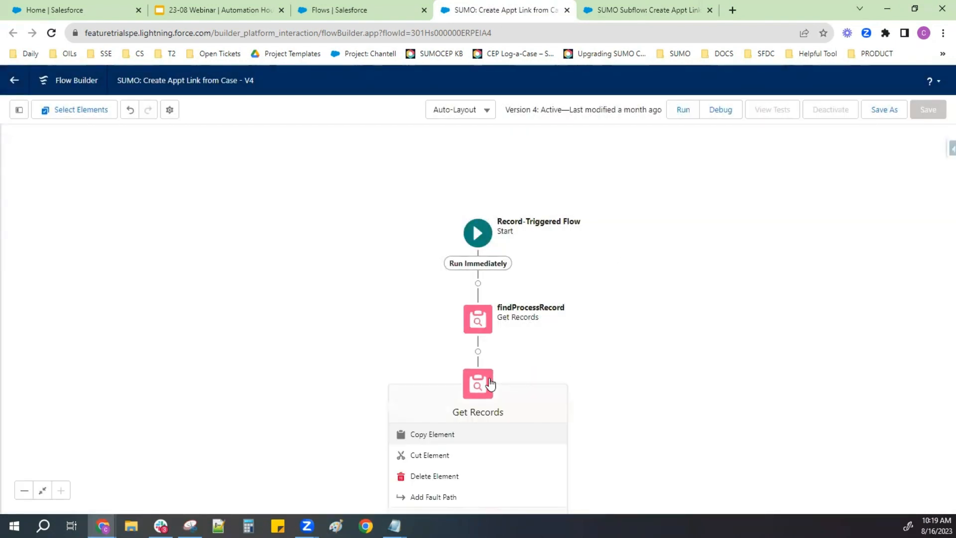
{"action": "left_click_drag", "start_coordinate": [526, 327], "coordinate": [518, 168]}
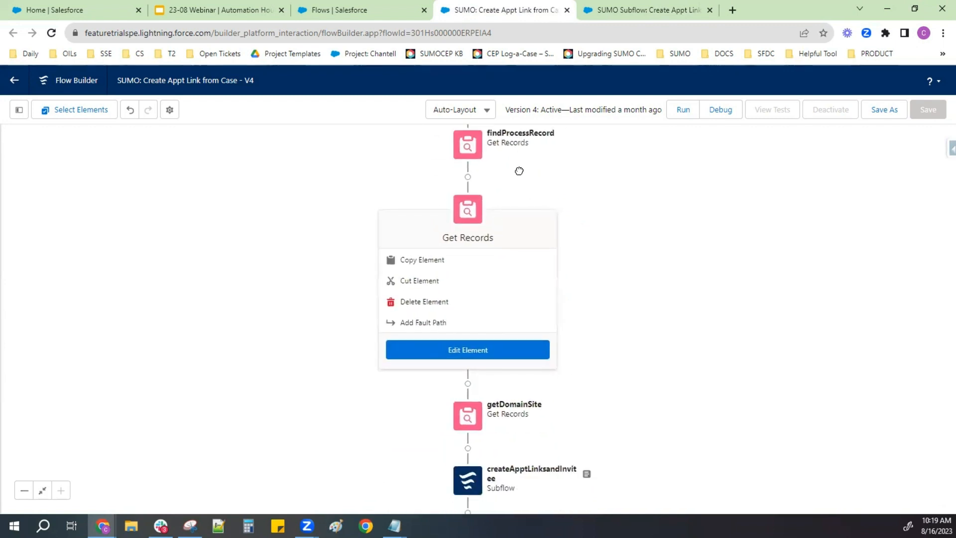
{"action": "left_click", "coordinate": [503, 351]}
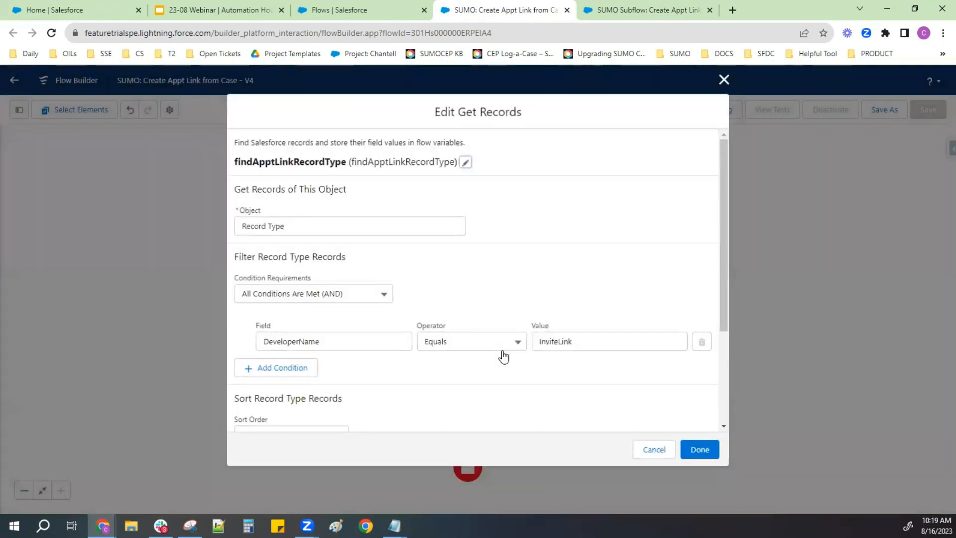
{"action": "left_click", "coordinate": [593, 341]}
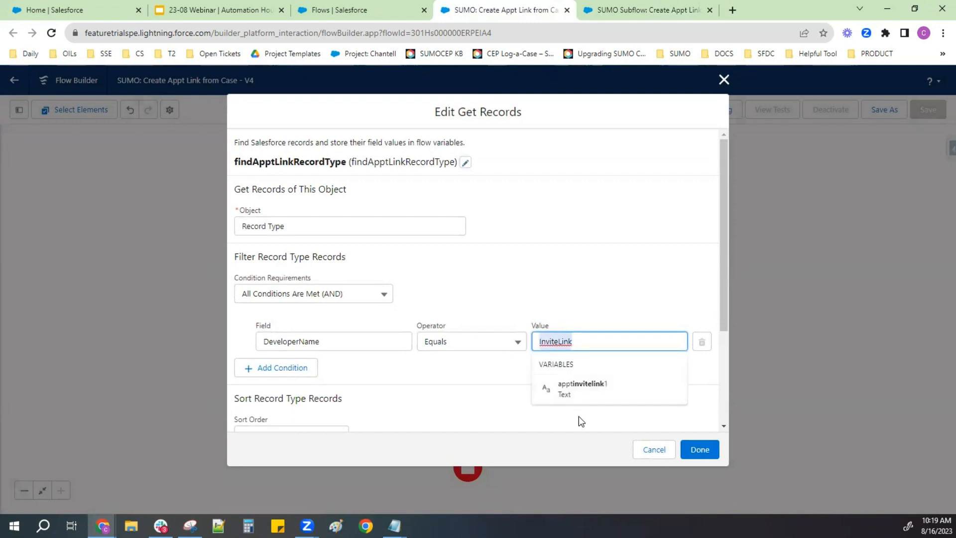
{"action": "left_click", "coordinate": [594, 311]}
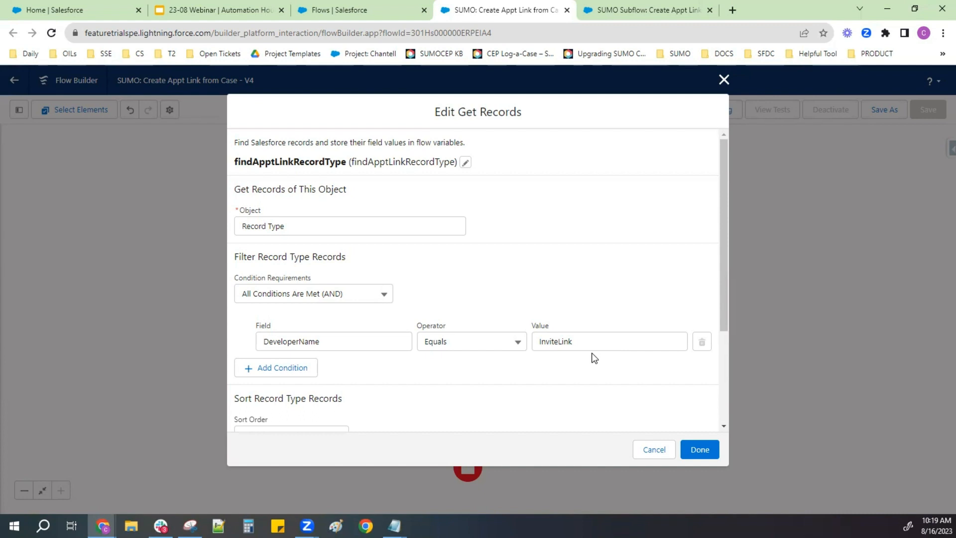
- Review the findApptLinkRecordType element's object, DeveloperName filter and record storage options, and close it without changes
{"action": "left_click", "coordinate": [349, 341]}
{"action": "left_click_drag", "start_coordinate": [350, 341], "coordinate": [269, 334]}
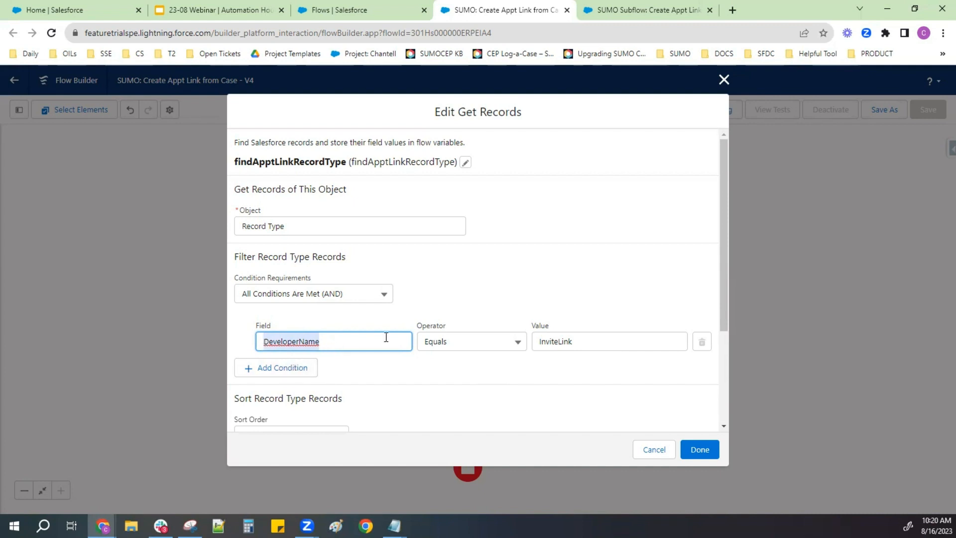
{"action": "left_click_drag", "start_coordinate": [293, 221], "coordinate": [224, 219]}
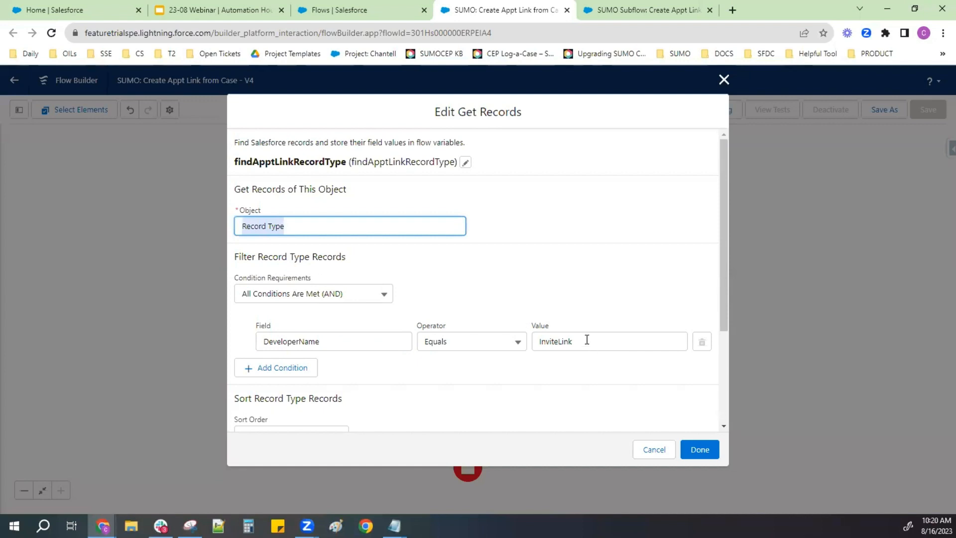
{"action": "left_click_drag", "start_coordinate": [589, 339], "coordinate": [522, 342]}
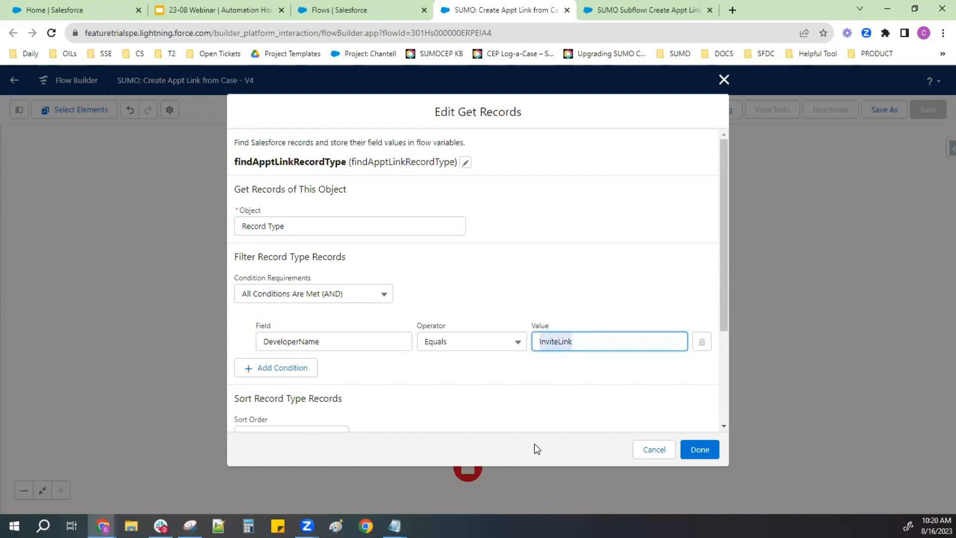
{"action": "left_click_drag", "start_coordinate": [305, 235], "coordinate": [217, 241]}
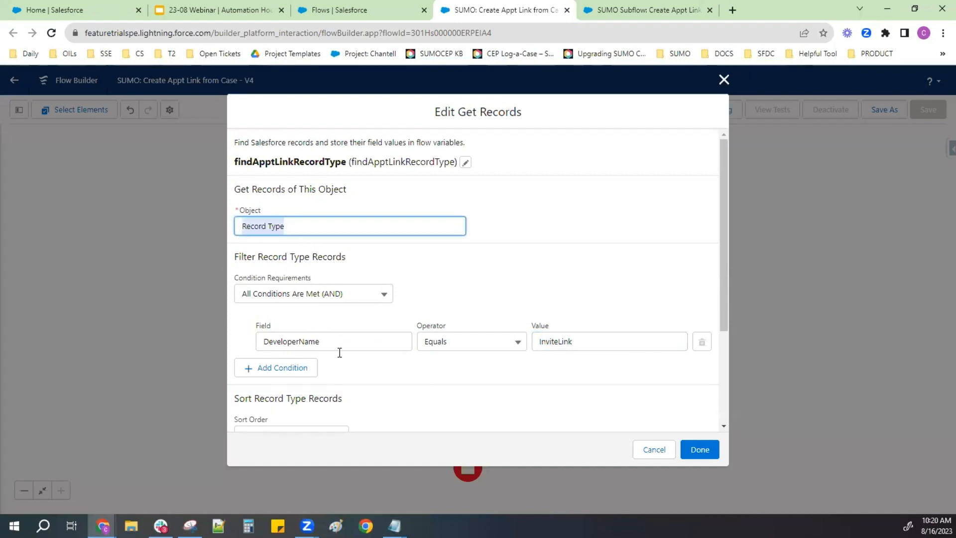
{"action": "left_click_drag", "start_coordinate": [322, 343], "coordinate": [238, 325]}
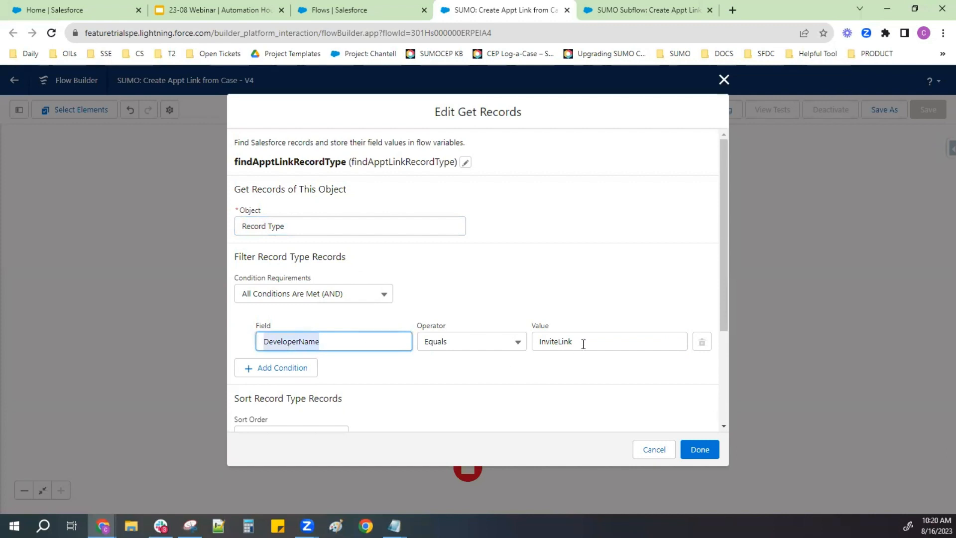
{"action": "left_click_drag", "start_coordinate": [582, 342], "coordinate": [517, 344]}
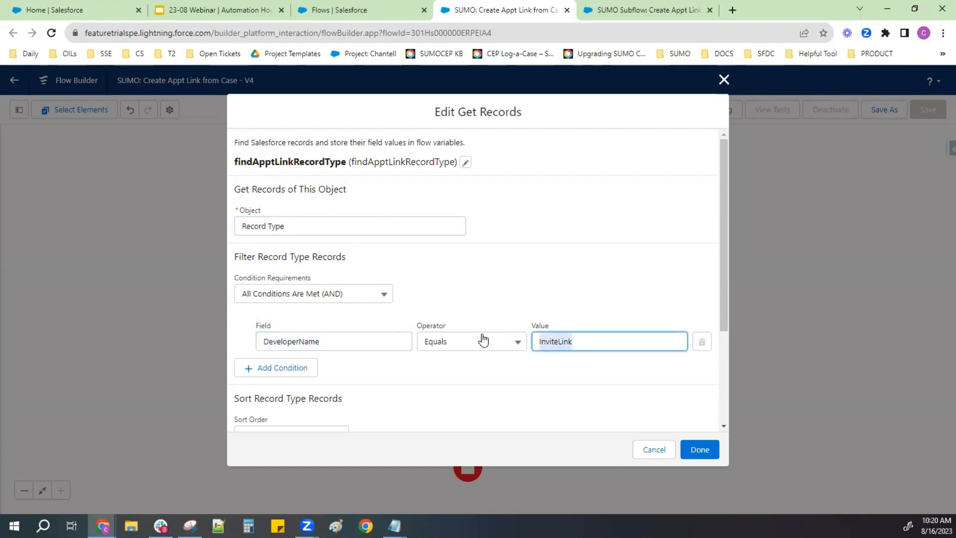
{"action": "scroll", "coordinate": [320, 383], "scroll_direction": "down", "scroll_amount": 3}
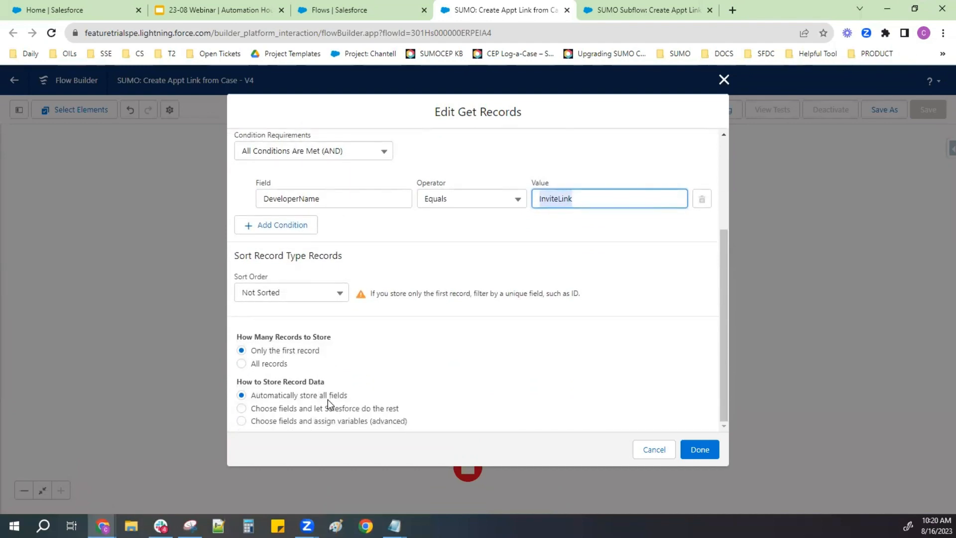
{"action": "left_click", "coordinate": [696, 451]}
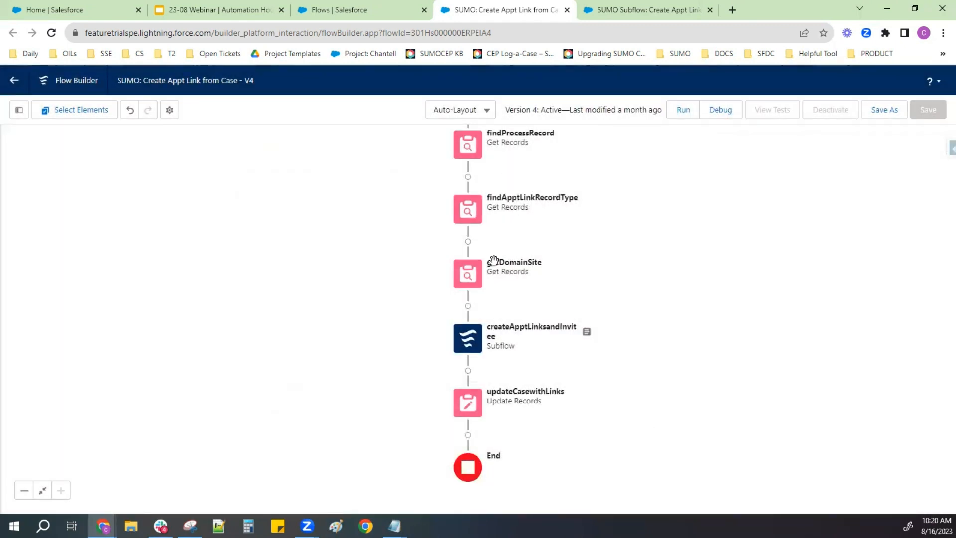
- Open the getDomainSite element, compare its Custom URL object and site filter with the org's domain in the page address, and close it
{"action": "left_click", "coordinate": [467, 277]}
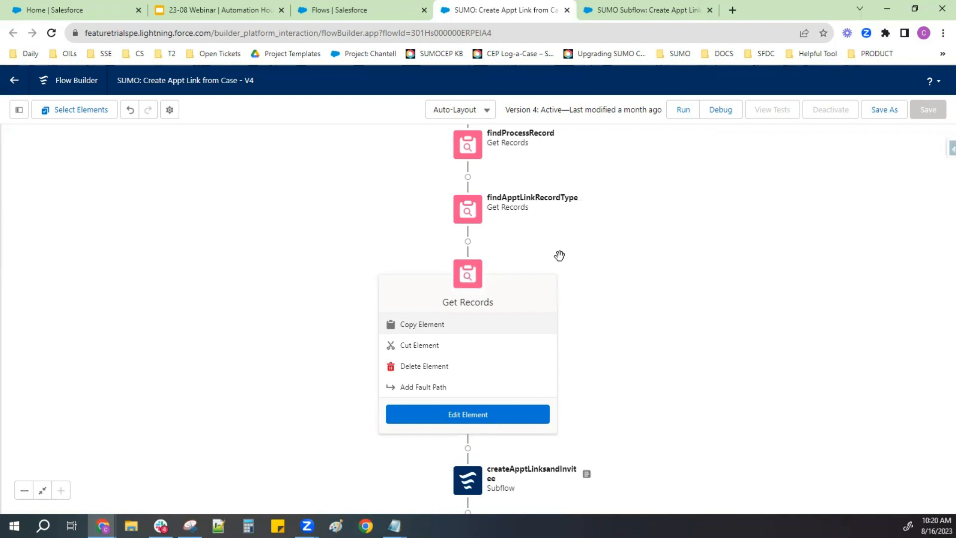
{"action": "left_click", "coordinate": [540, 421]}
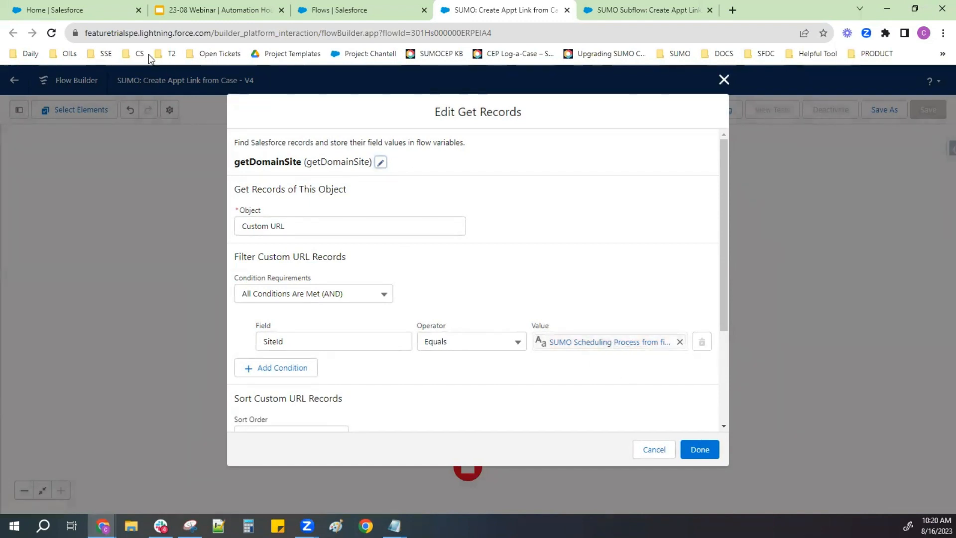
{"action": "left_click_drag", "start_coordinate": [88, 31], "coordinate": [217, 40]}
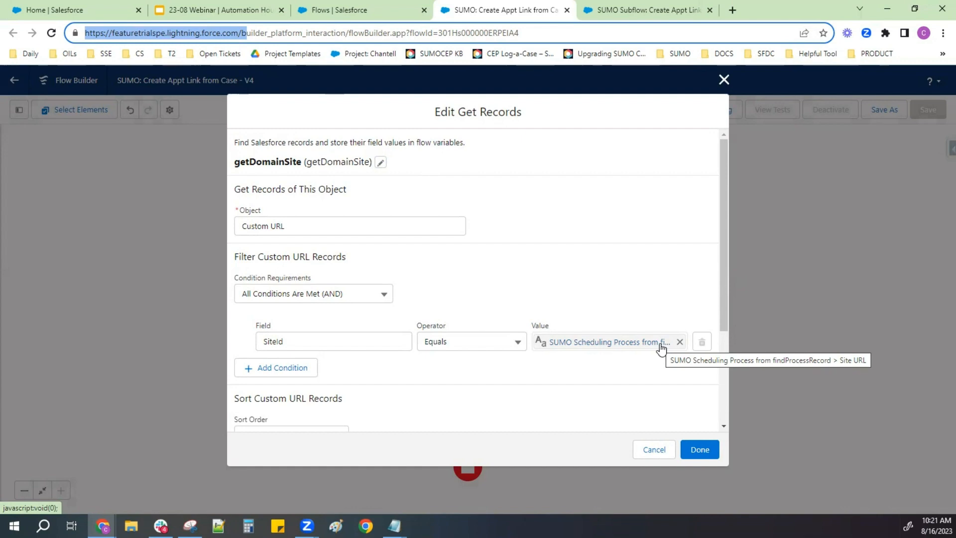
{"action": "left_click", "coordinate": [724, 79]}
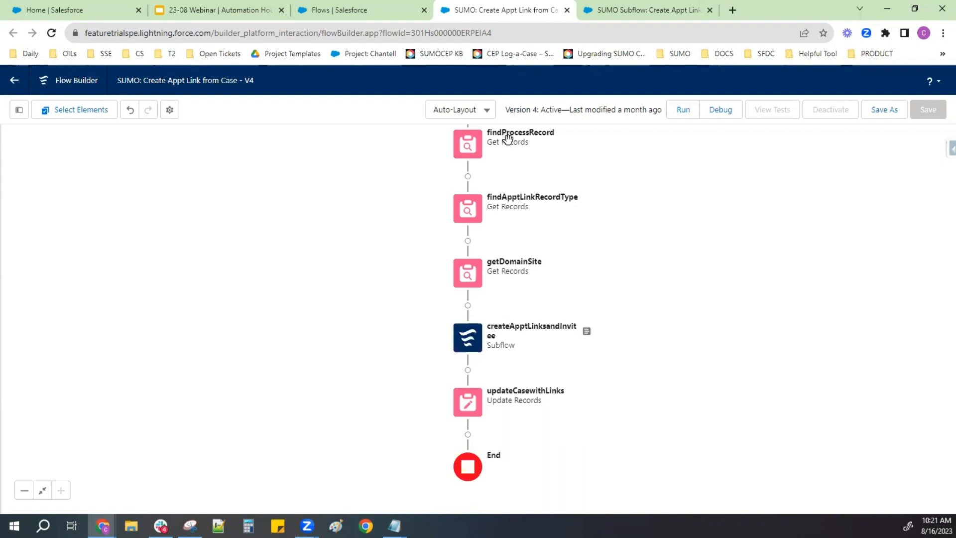
- Reopen the getDomainSite element, check its SiteId filter condition and record storage options, and close it
{"action": "left_click", "coordinate": [476, 280]}
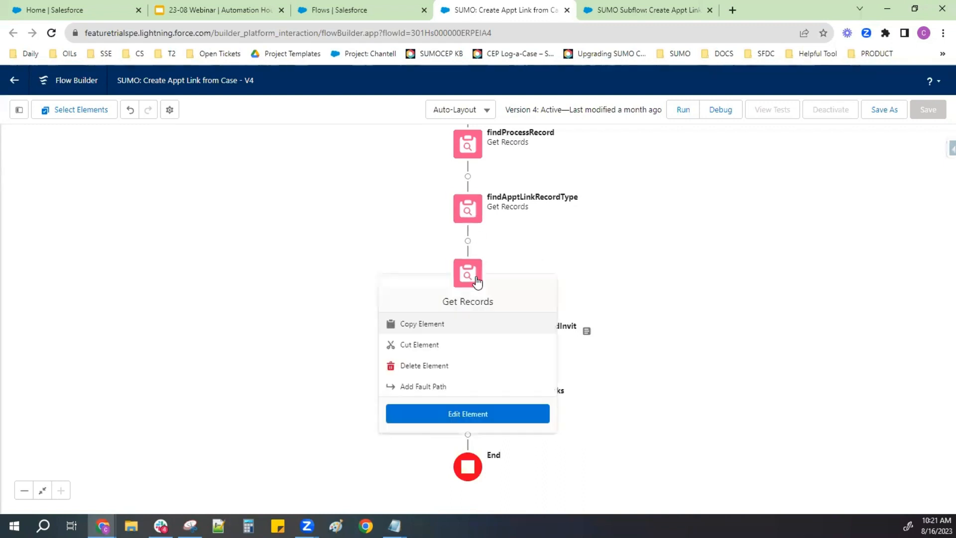
{"action": "left_click", "coordinate": [502, 414]}
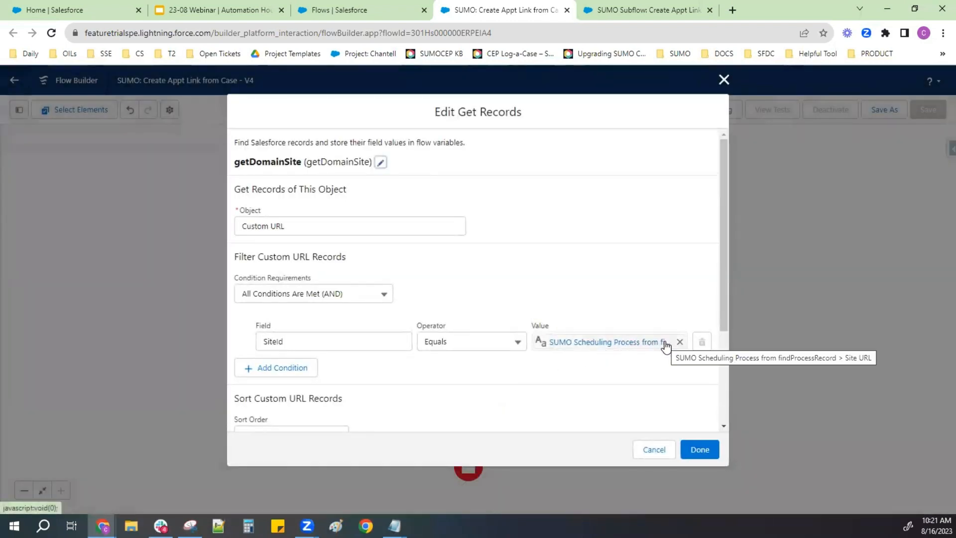
{"action": "left_click", "coordinate": [291, 342]}
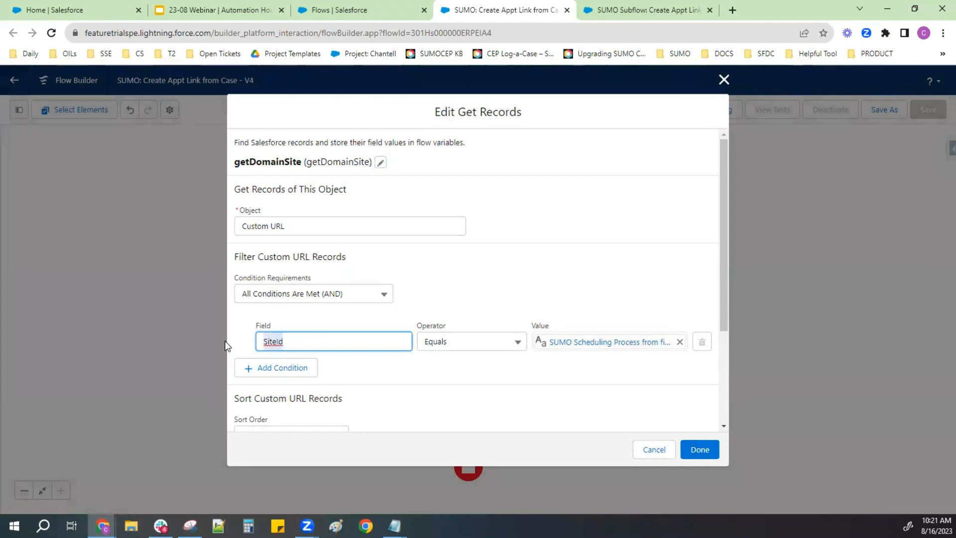
{"action": "scroll", "coordinate": [570, 356], "scroll_direction": "down", "scroll_amount": 3}
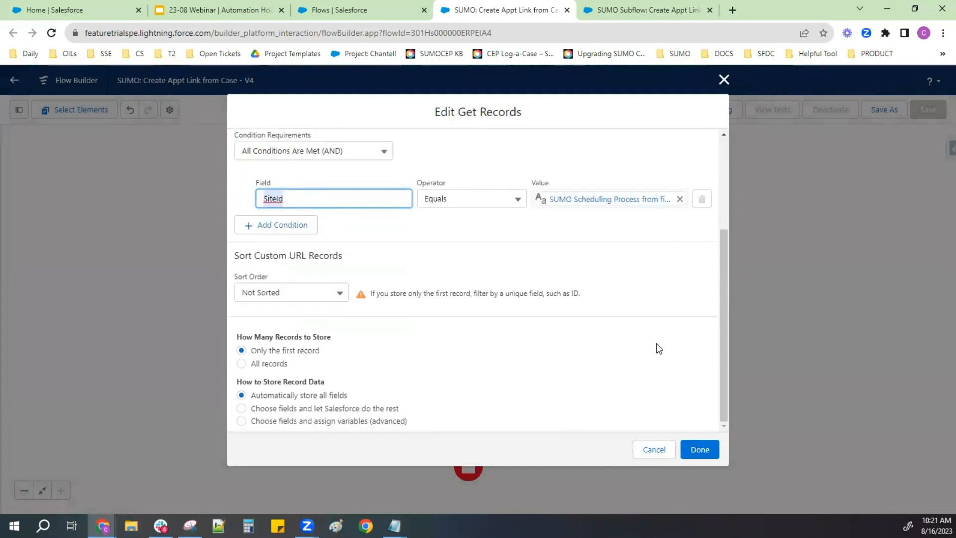
{"action": "left_click", "coordinate": [695, 450]}
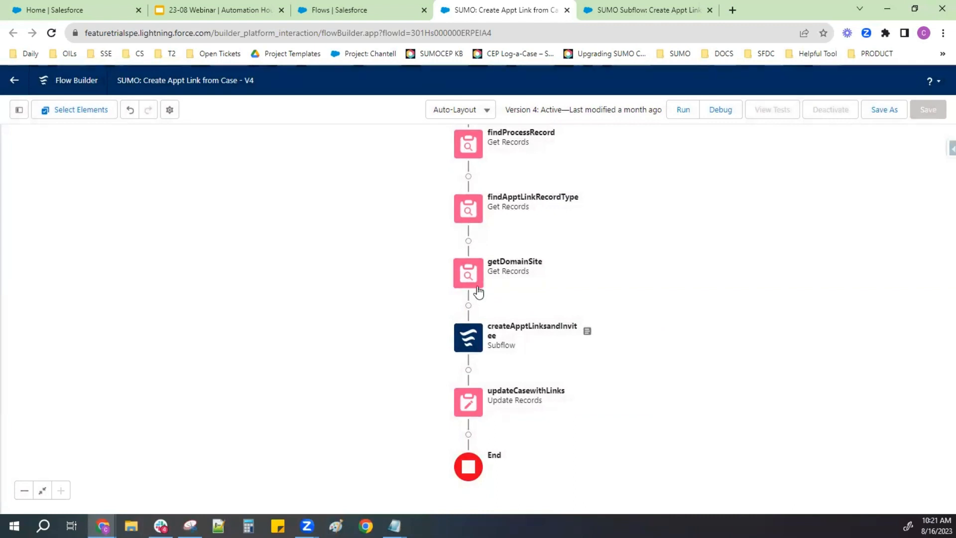
- Open the createApptLinksandInvitee subflow element, review its referenced flow and apptLinkProcessId input value, and close it without changes
{"action": "left_click", "coordinate": [475, 342]}
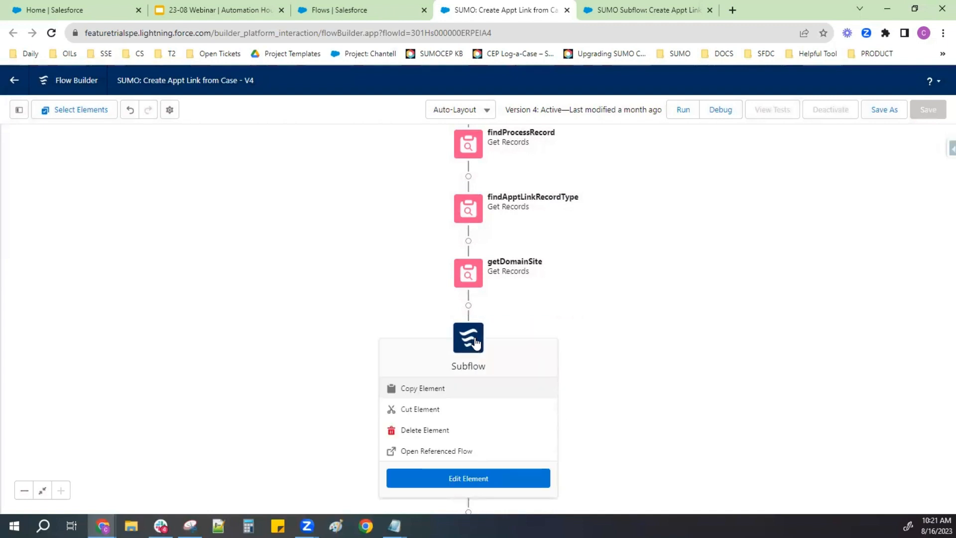
{"action": "left_click", "coordinate": [511, 479]}
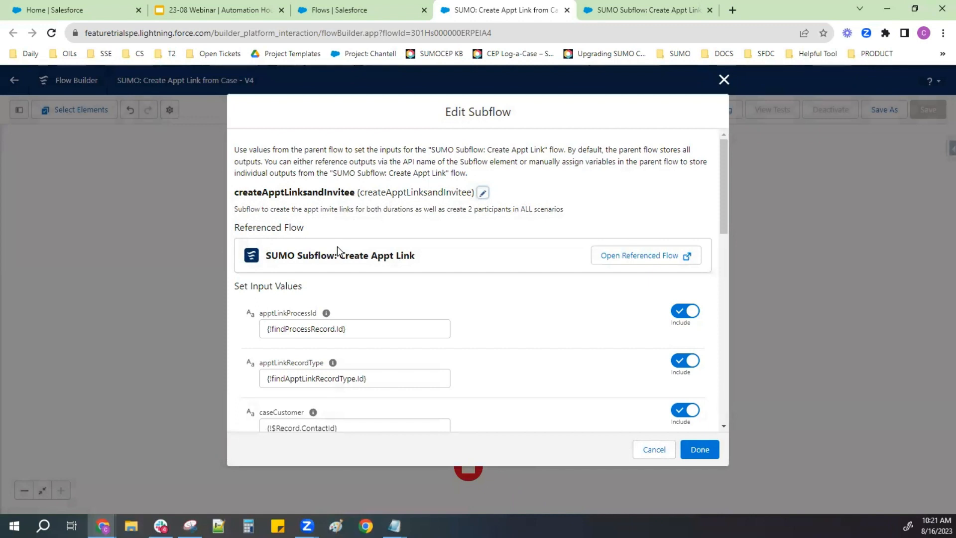
{"action": "scroll", "coordinate": [536, 306], "scroll_direction": "down", "scroll_amount": 3}
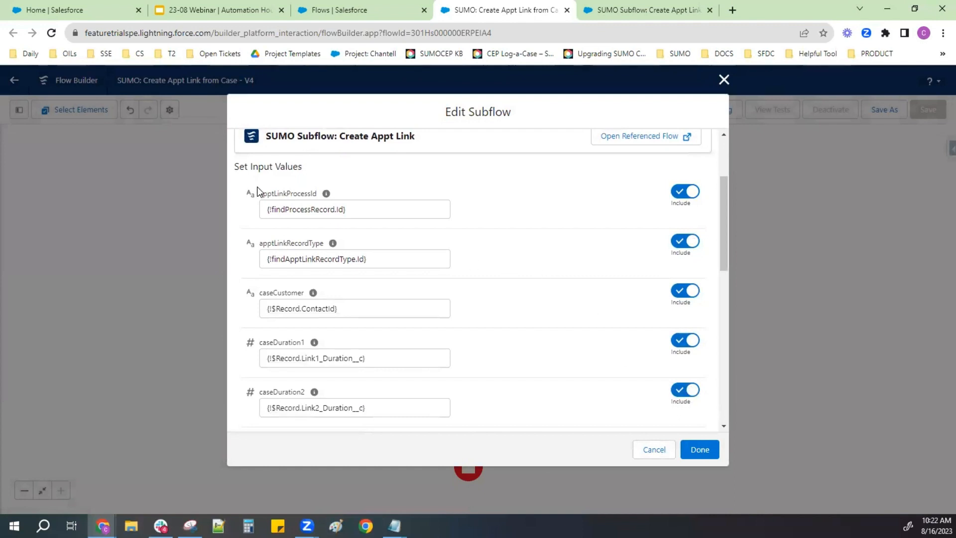
{"action": "left_click_drag", "start_coordinate": [386, 205], "coordinate": [268, 192]}
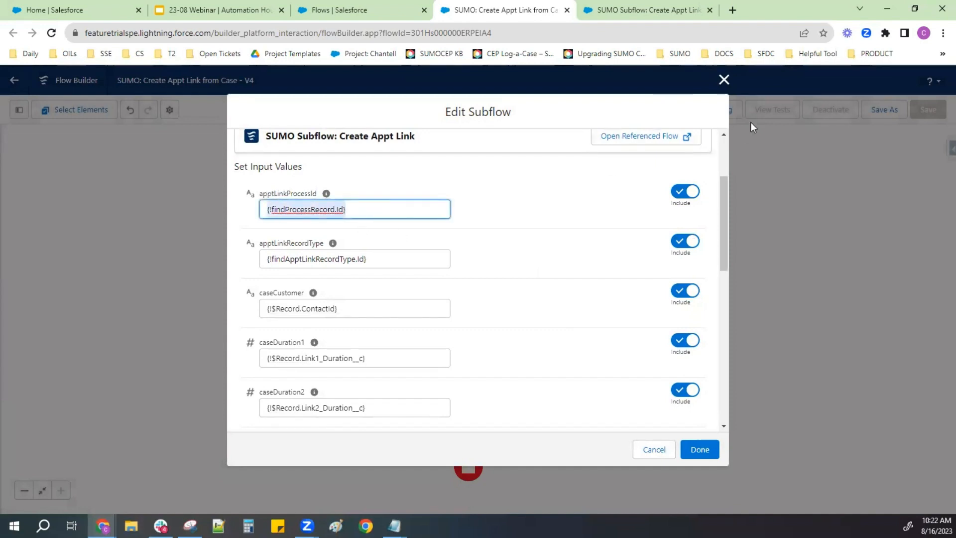
{"action": "left_click", "coordinate": [723, 80]}
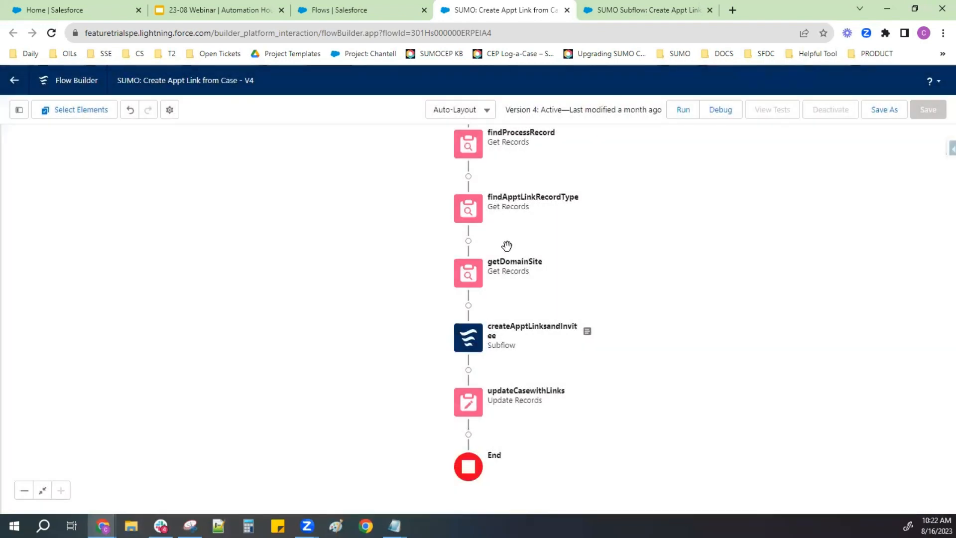
- Reopen the createApptLinksandInvitee subflow element and check the value passed to its apptLinkRecordType input
{"action": "scroll", "coordinate": [535, 202], "scroll_direction": "up", "scroll_amount": 2}
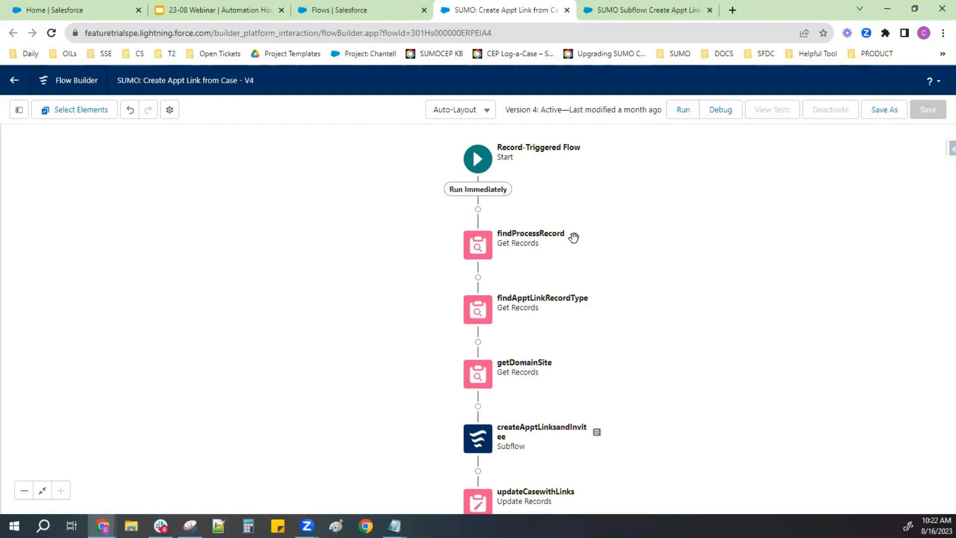
{"action": "left_click", "coordinate": [489, 443]}
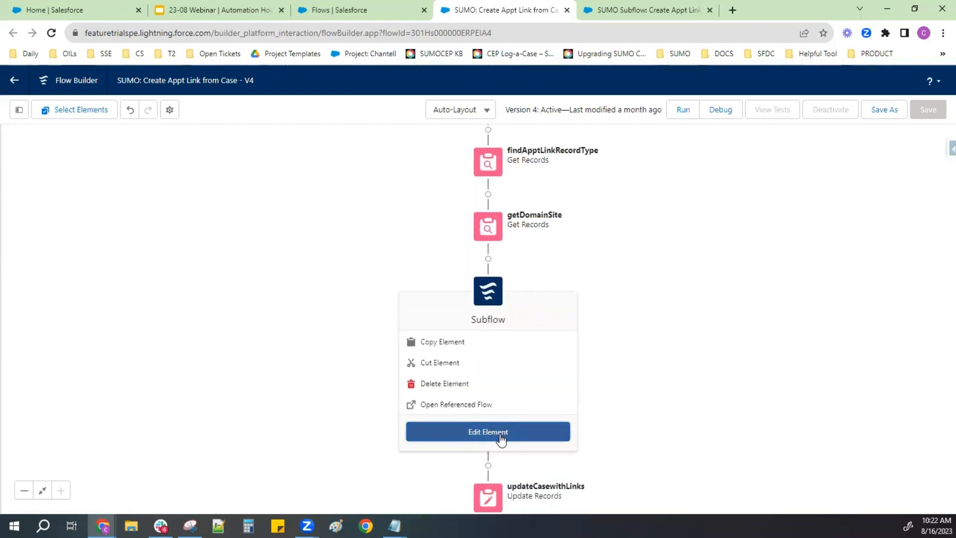
{"action": "left_click", "coordinate": [500, 439]}
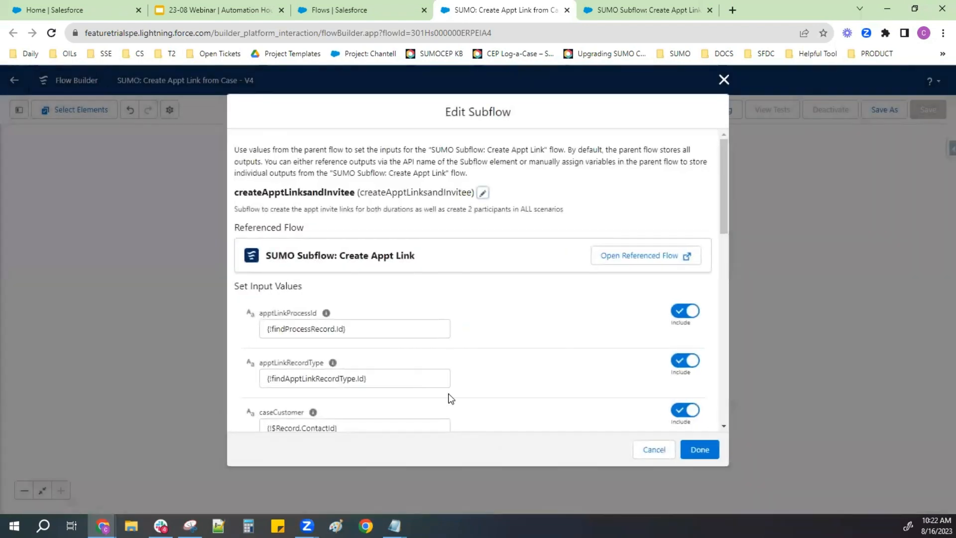
{"action": "left_click", "coordinate": [334, 383]}
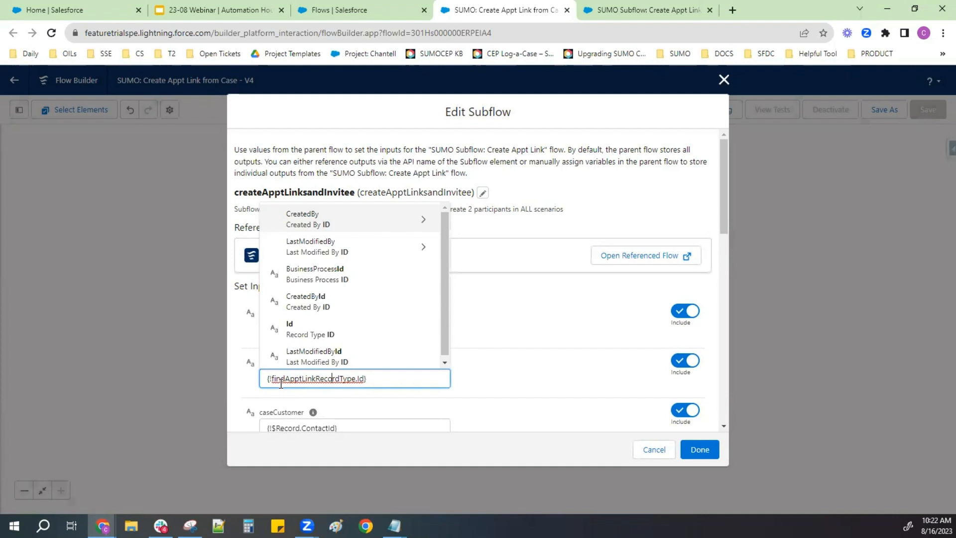
{"action": "left_click", "coordinate": [585, 347]}
- Review the Case record values passed to the subflow's caseCustomer, caseDuration1 and caseDuration2 inputs
{"action": "scroll", "coordinate": [379, 325], "scroll_direction": "down", "scroll_amount": 2}
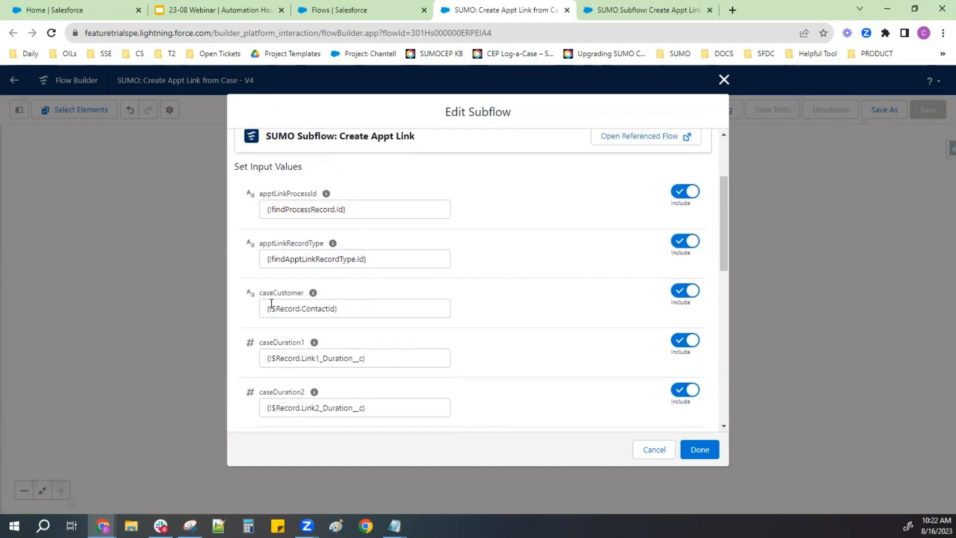
{"action": "left_click_drag", "start_coordinate": [347, 317], "coordinate": [223, 298]}
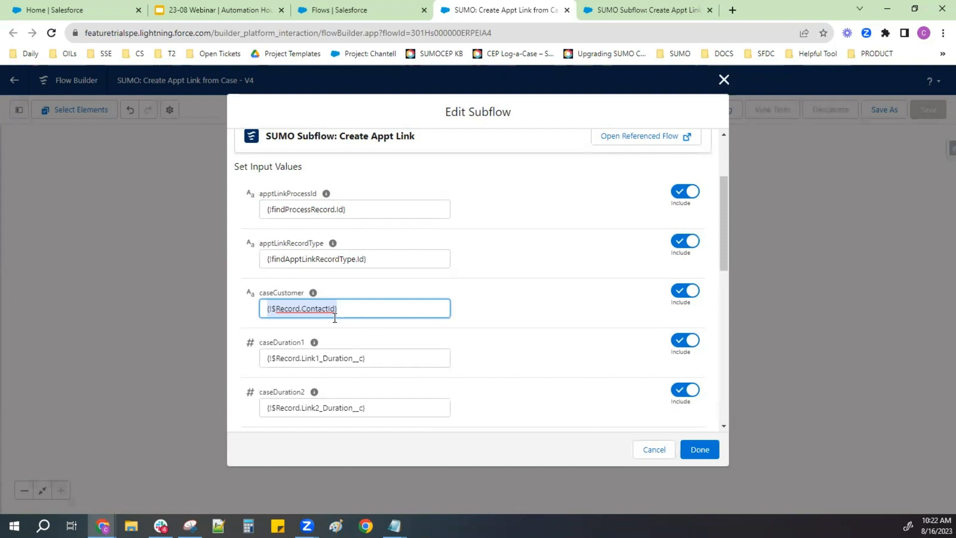
{"action": "left_click", "coordinate": [342, 359]}
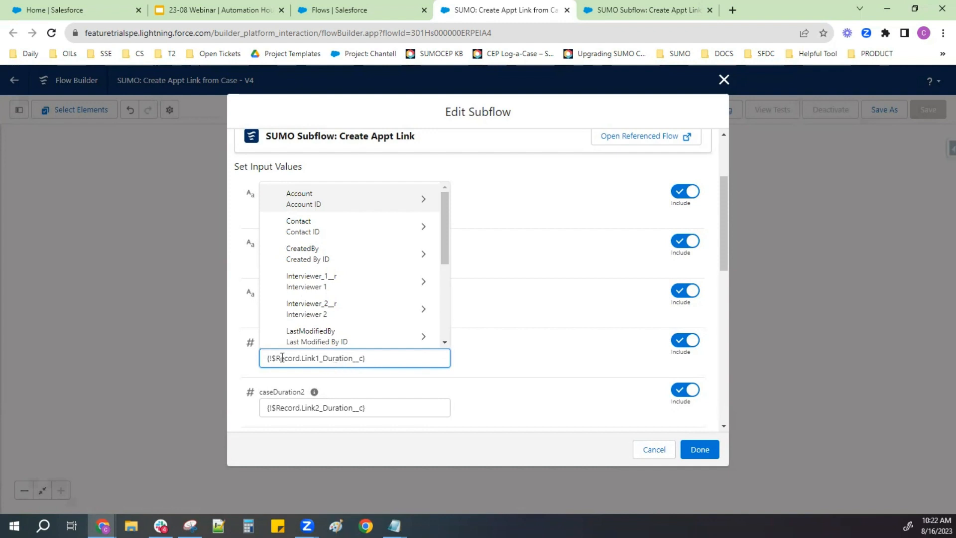
{"action": "left_click_drag", "start_coordinate": [389, 364], "coordinate": [261, 361]}
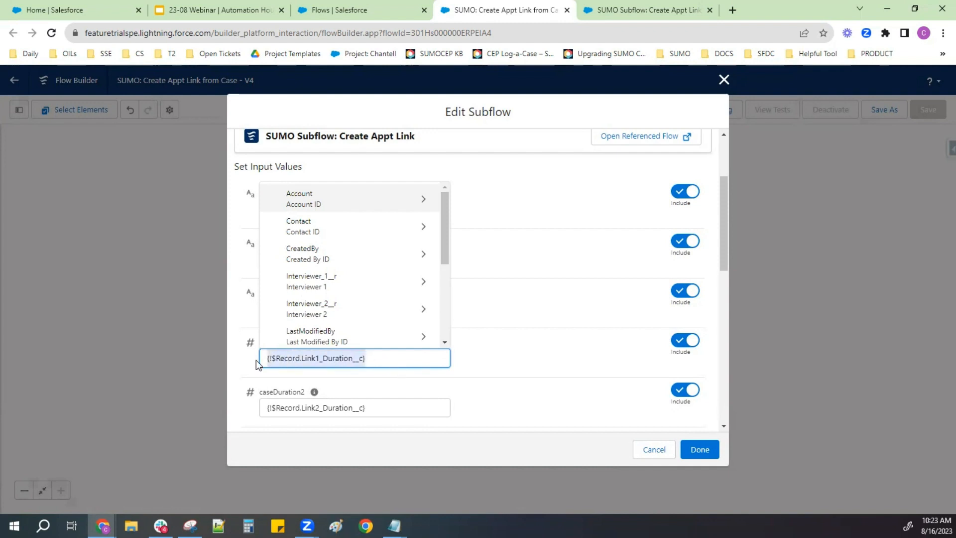
{"action": "left_click", "coordinate": [501, 381]}
{"action": "left_click", "coordinate": [311, 413]}
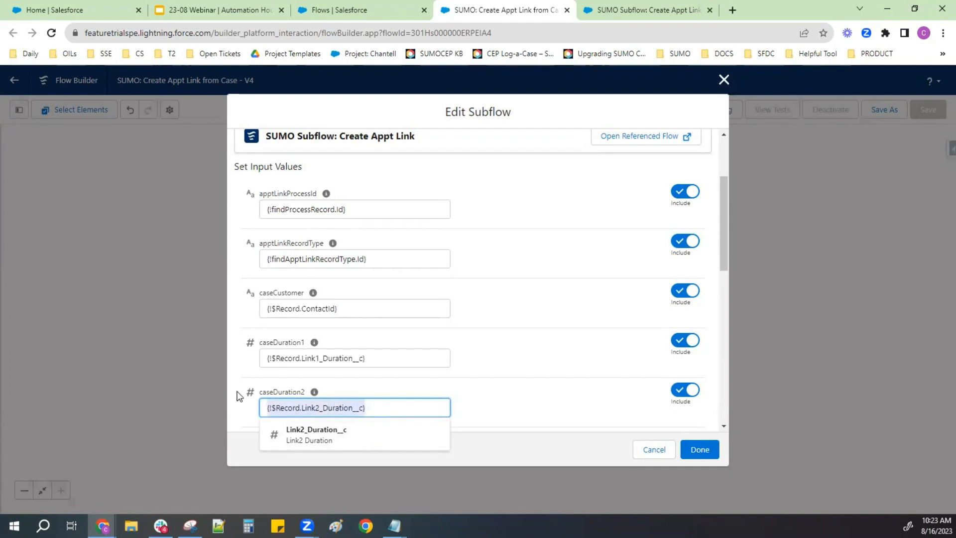
{"action": "left_click", "coordinate": [590, 365]}
- Examine the values passed to the subflow's start and end date-time, caseInterviewer and interviewer2 inputs
{"action": "scroll", "coordinate": [566, 390], "scroll_direction": "down", "scroll_amount": 4}
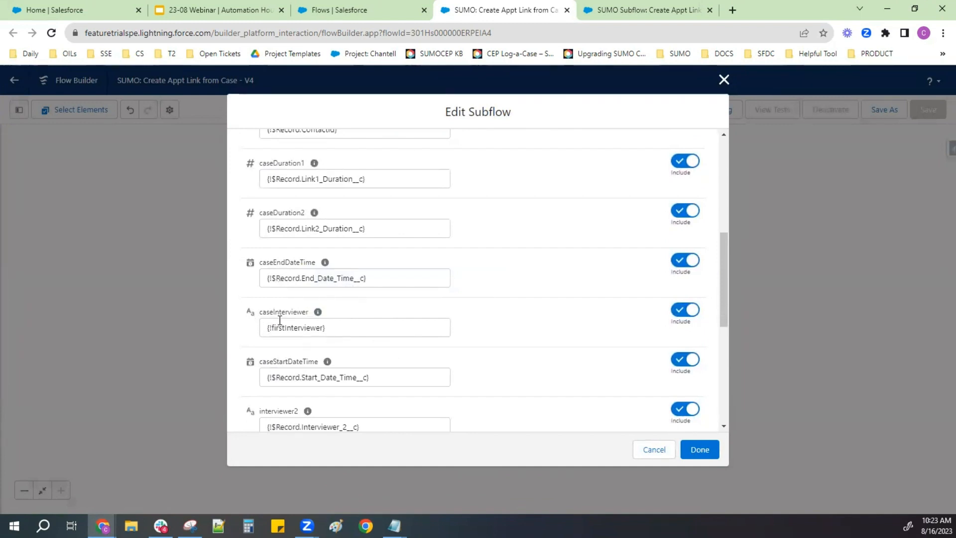
{"action": "left_click_drag", "start_coordinate": [309, 312], "coordinate": [262, 314]}
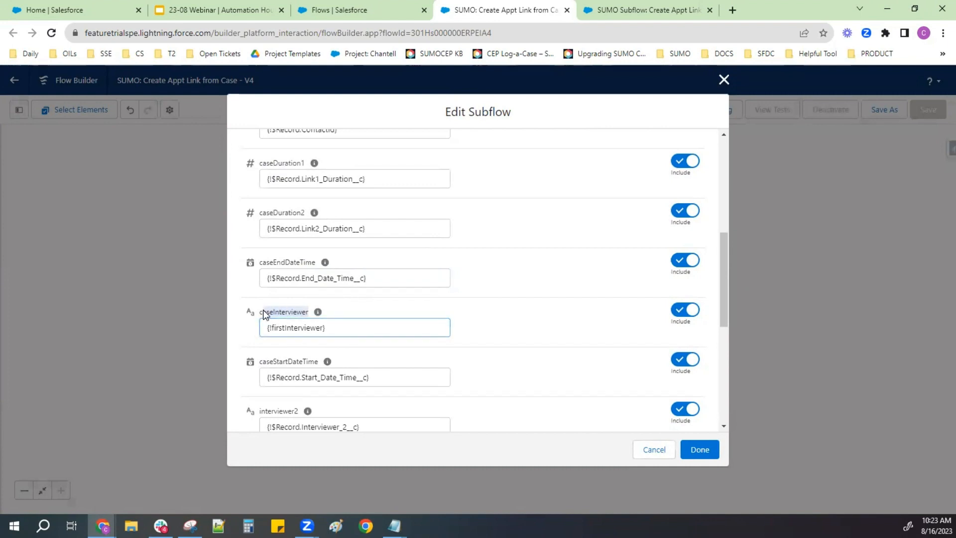
{"action": "left_click", "coordinate": [528, 325]}
{"action": "scroll", "coordinate": [442, 310], "scroll_direction": "down", "scroll_amount": 1}
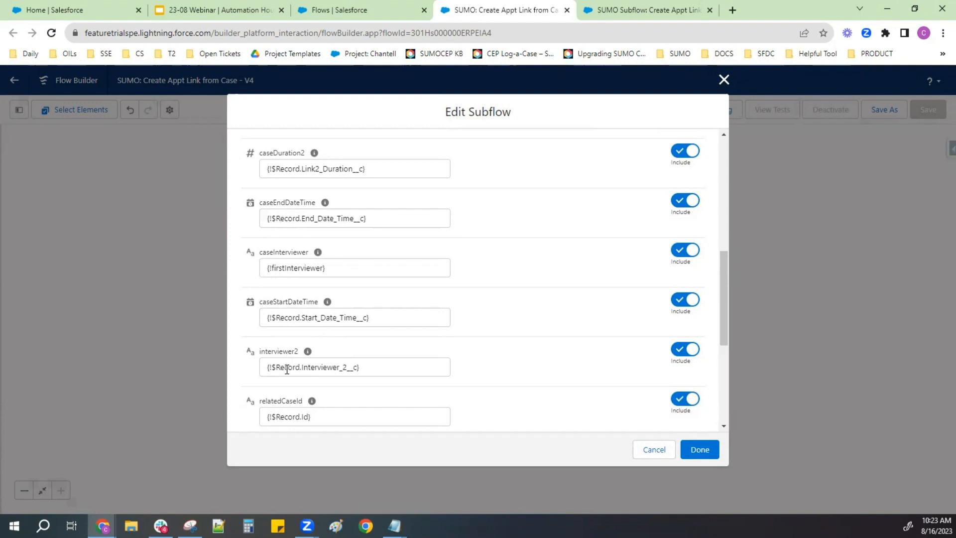
- Check the values passed to the subflow's relatedCaseId and rootURLforInviteLink inputs
{"action": "scroll", "coordinate": [287, 369], "scroll_direction": "down", "scroll_amount": 1}
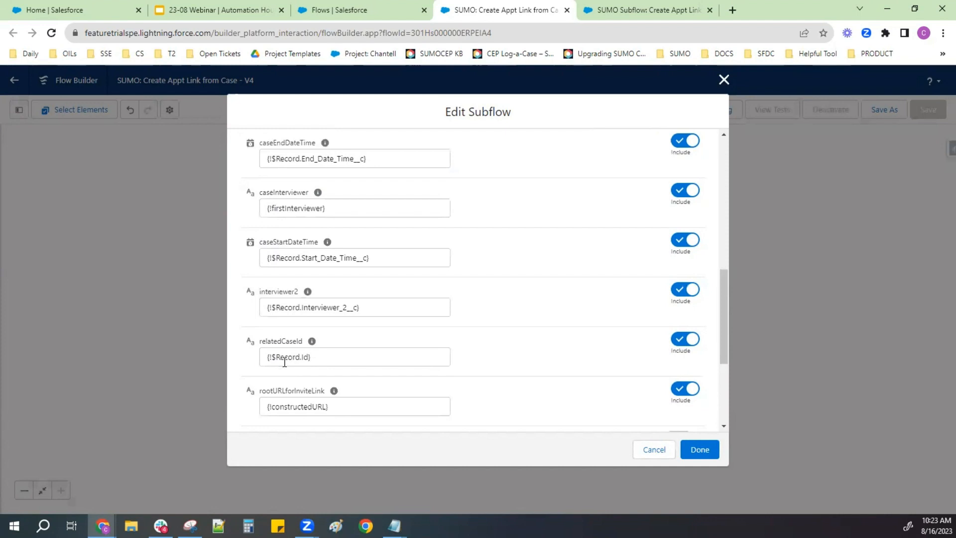
{"action": "left_click", "coordinate": [285, 358]}
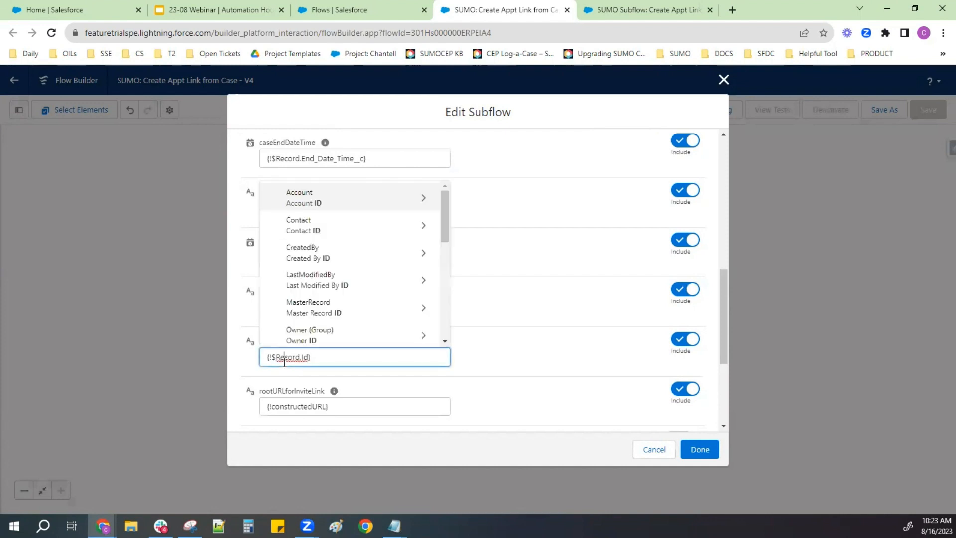
{"action": "left_click", "coordinate": [501, 375]}
{"action": "scroll", "coordinate": [310, 376], "scroll_direction": "down", "scroll_amount": 1}
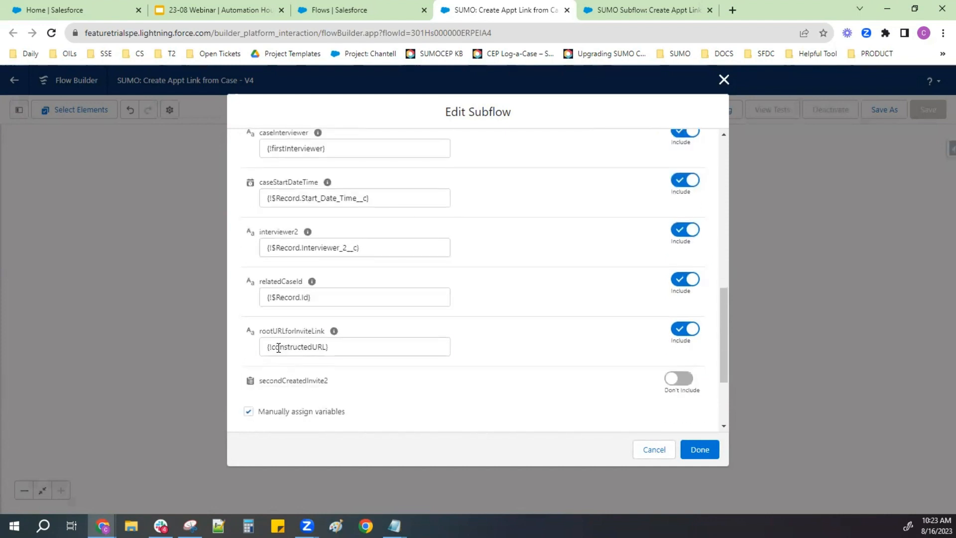
{"action": "left_click", "coordinate": [279, 347]}
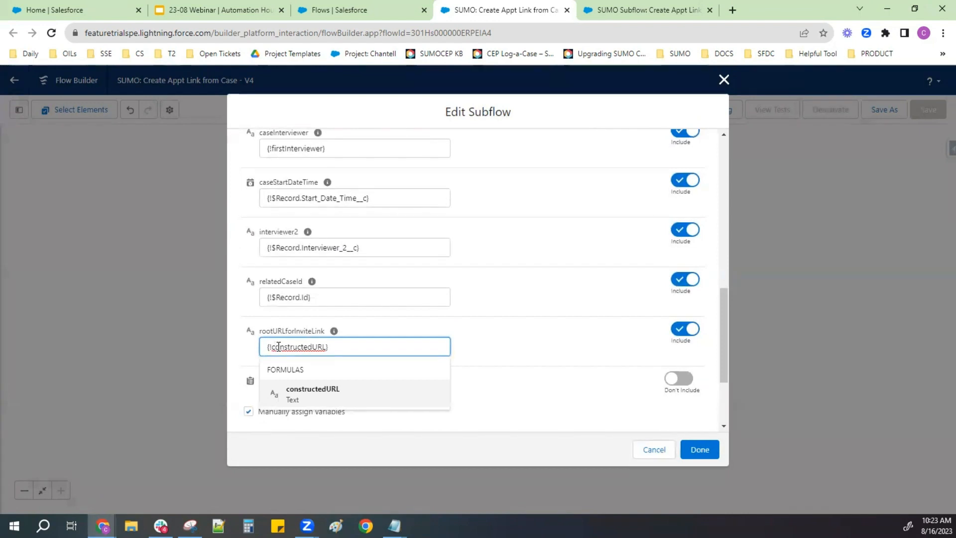
{"action": "left_click", "coordinate": [489, 349]}
- Recheck the values of the caseDuration1 and caseDuration2 inputs, and close the subflow element without changes
{"action": "scroll", "coordinate": [489, 348], "scroll_direction": "up", "scroll_amount": 4}
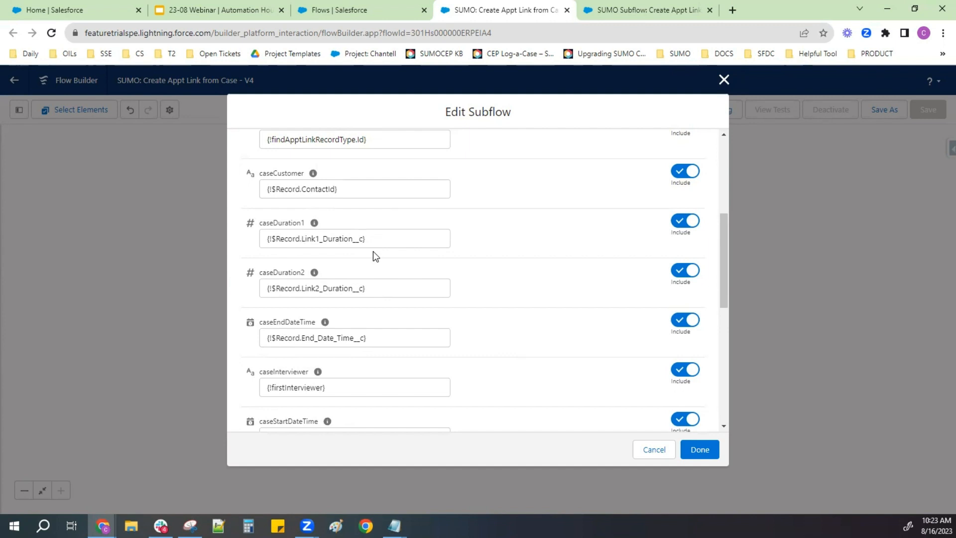
{"action": "left_click_drag", "start_coordinate": [369, 239], "coordinate": [244, 228]}
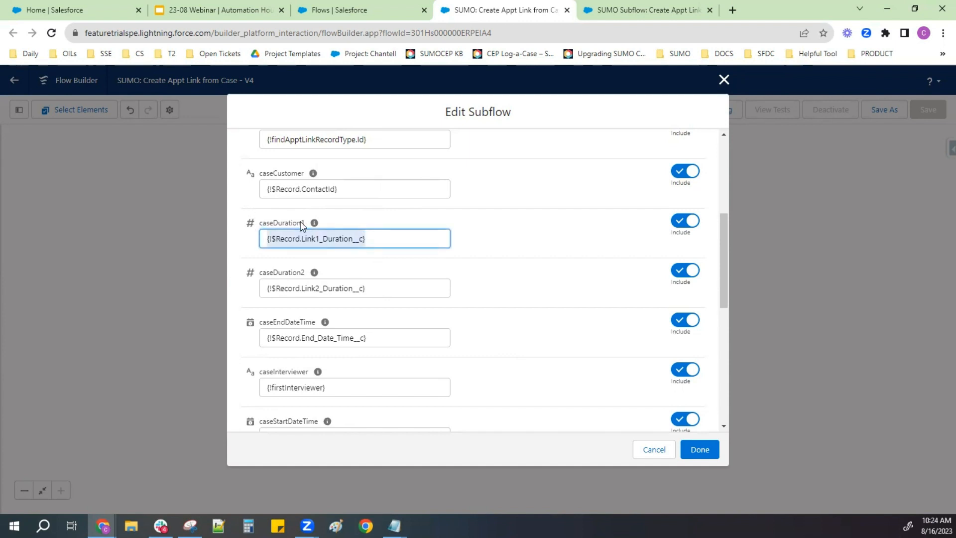
{"action": "mouse_move", "coordinate": [313, 227]}
{"action": "left_click", "coordinate": [375, 241]}
{"action": "left_click_drag", "start_coordinate": [375, 241], "coordinate": [249, 236]}
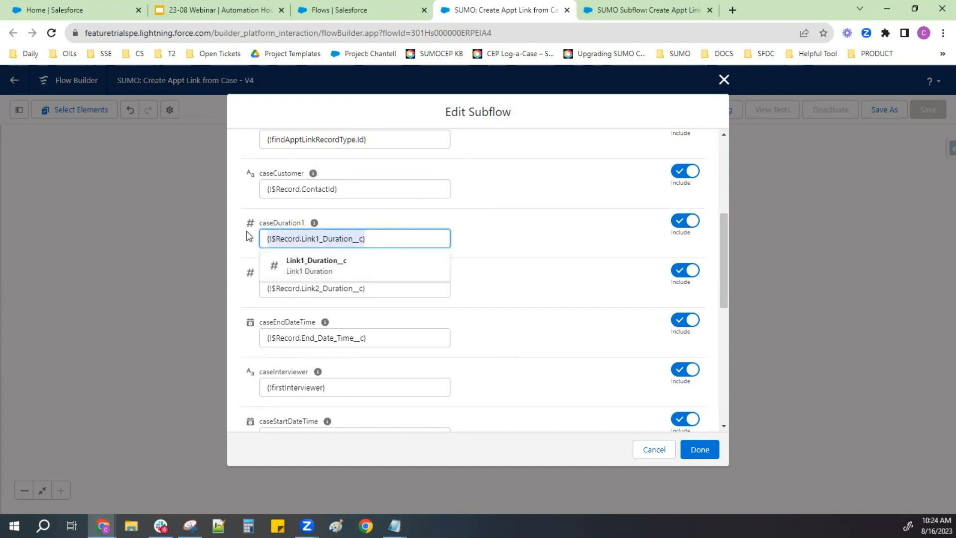
{"action": "left_click", "coordinate": [238, 230]}
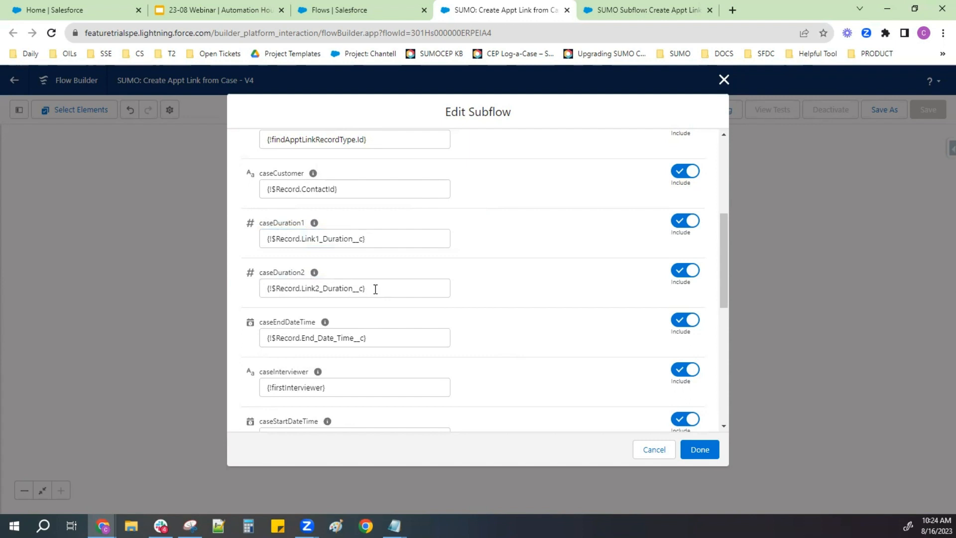
{"action": "left_click_drag", "start_coordinate": [376, 289], "coordinate": [221, 293]}
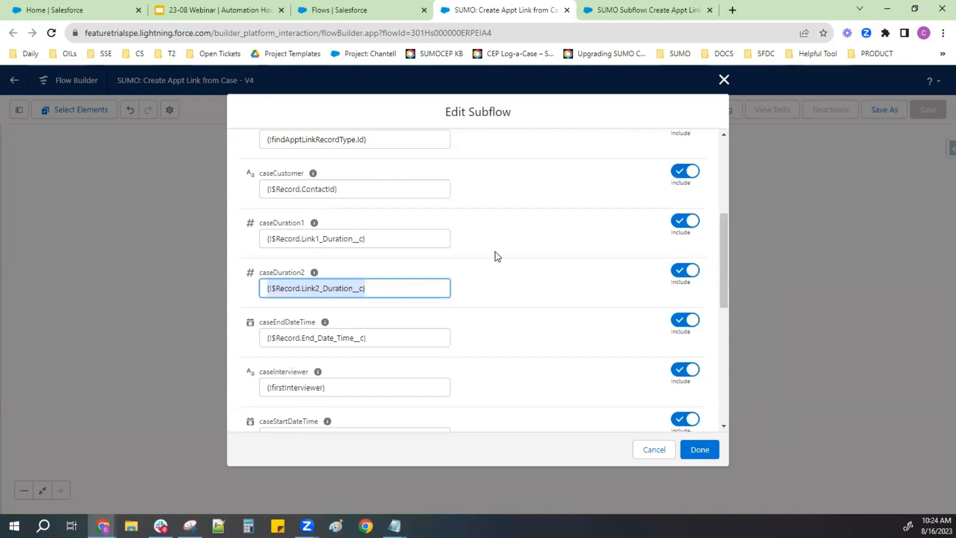
{"action": "left_click", "coordinate": [724, 80]}
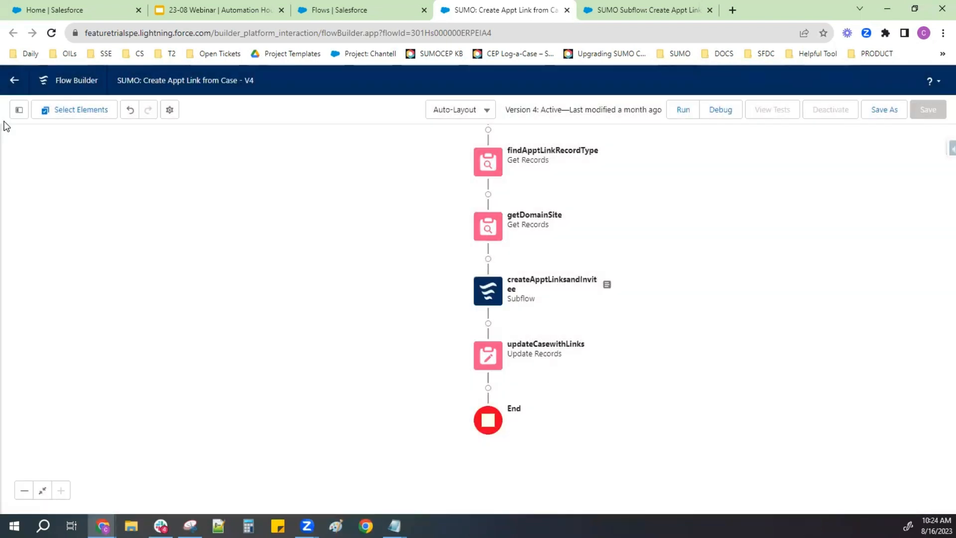
- Open the firstInterviewer formula from the flow's resources and examine its full IF/ISBLANK expression
{"action": "left_click", "coordinate": [16, 111]}
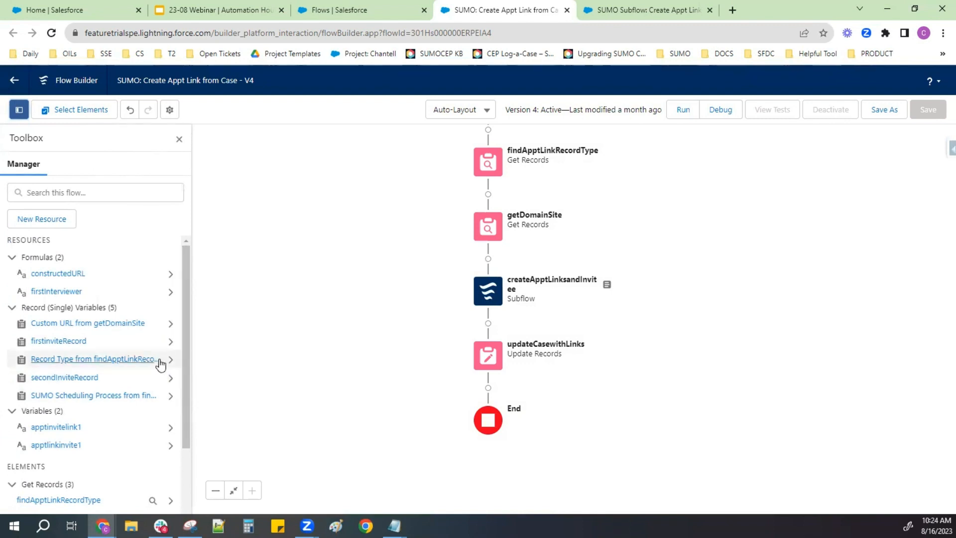
{"action": "left_click", "coordinate": [68, 297]}
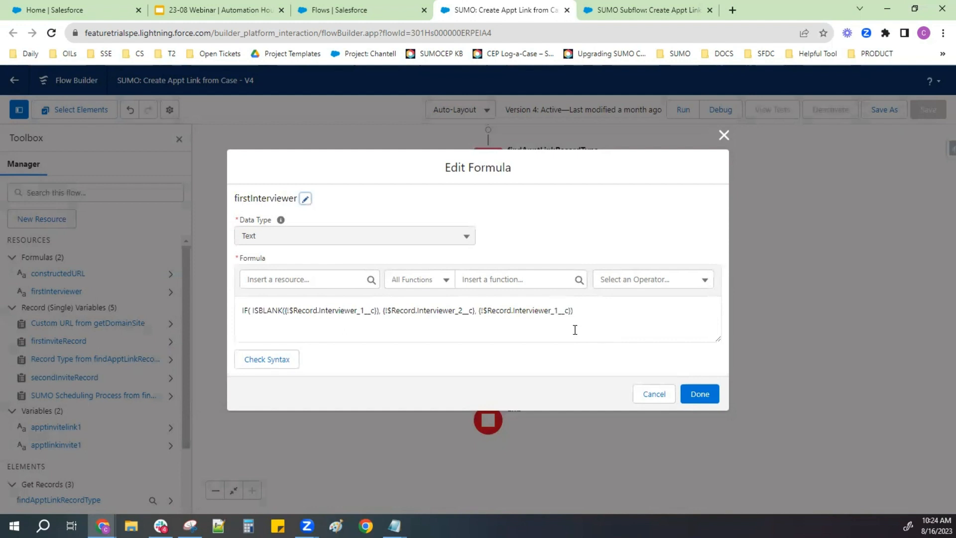
{"action": "left_click_drag", "start_coordinate": [577, 313], "coordinate": [208, 300]}
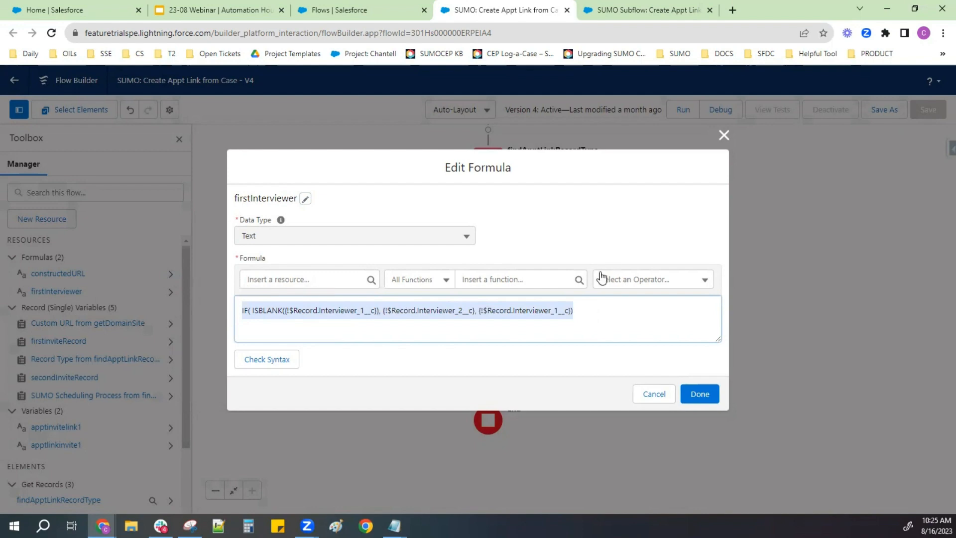
- Close the firstInterviewer formula and open the constructedURL formula, enlarging its text area enough to read the whole expression
{"action": "left_click", "coordinate": [724, 135]}
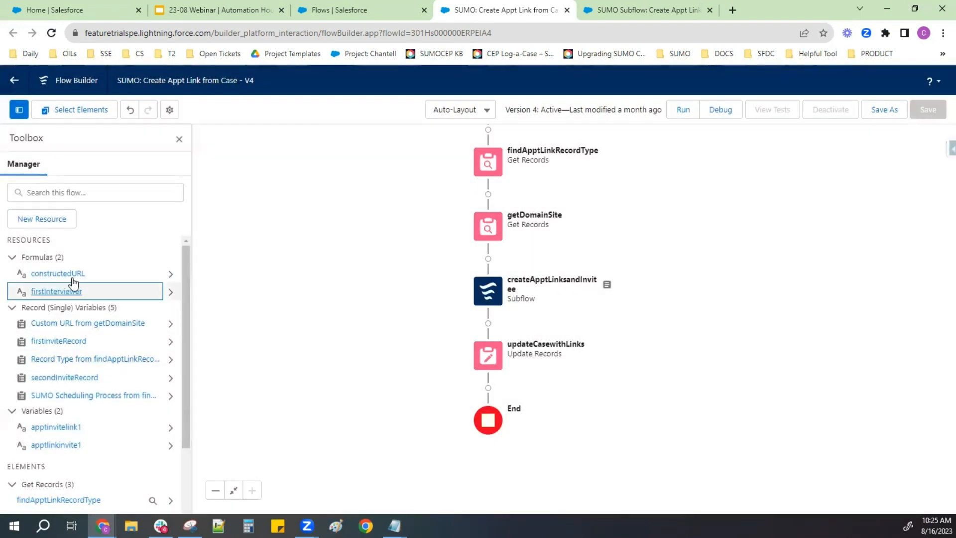
{"action": "left_click", "coordinate": [71, 275]}
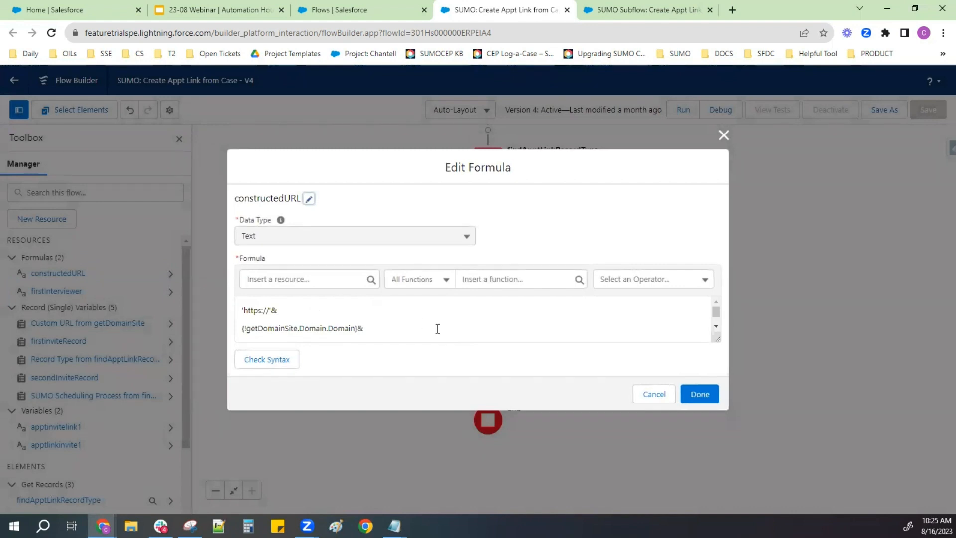
{"action": "left_click_drag", "start_coordinate": [367, 329], "coordinate": [293, 316]}
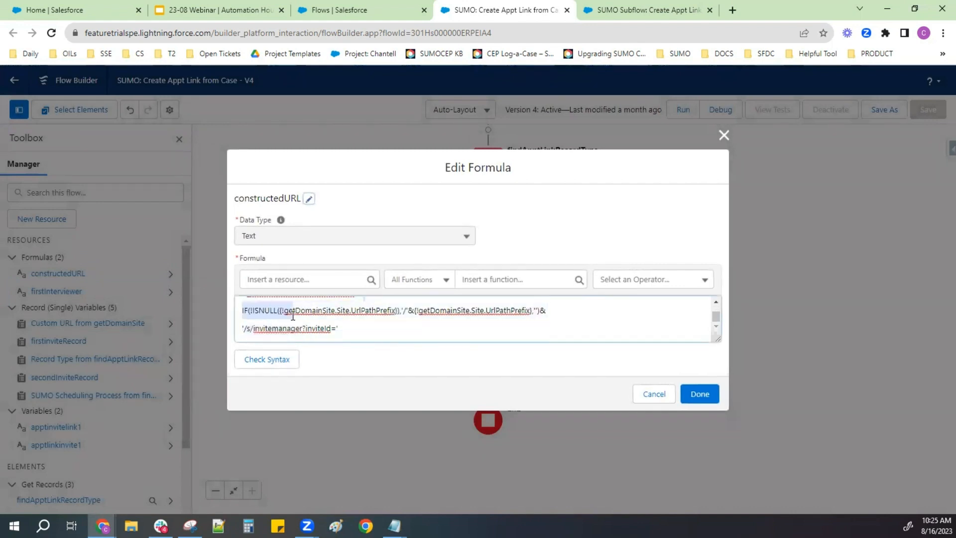
{"action": "left_click_drag", "start_coordinate": [719, 338], "coordinate": [722, 387]}
{"action": "left_click", "coordinate": [479, 321]}
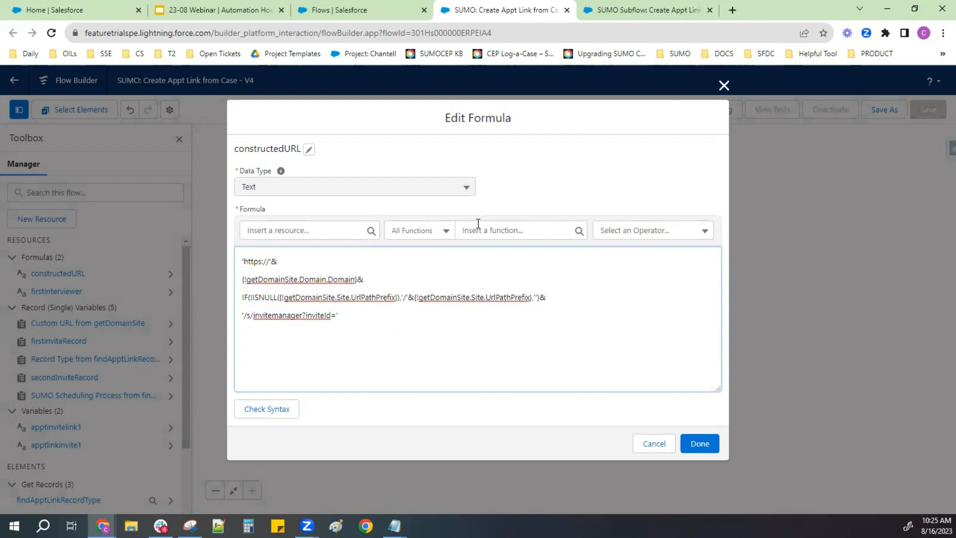
- Examine the domain, URL path prefix and invitemanager parts of the constructedURL formula, and close it without changes
{"action": "left_click", "coordinate": [346, 312]}
{"action": "left_click_drag", "start_coordinate": [355, 280], "coordinate": [244, 281]}
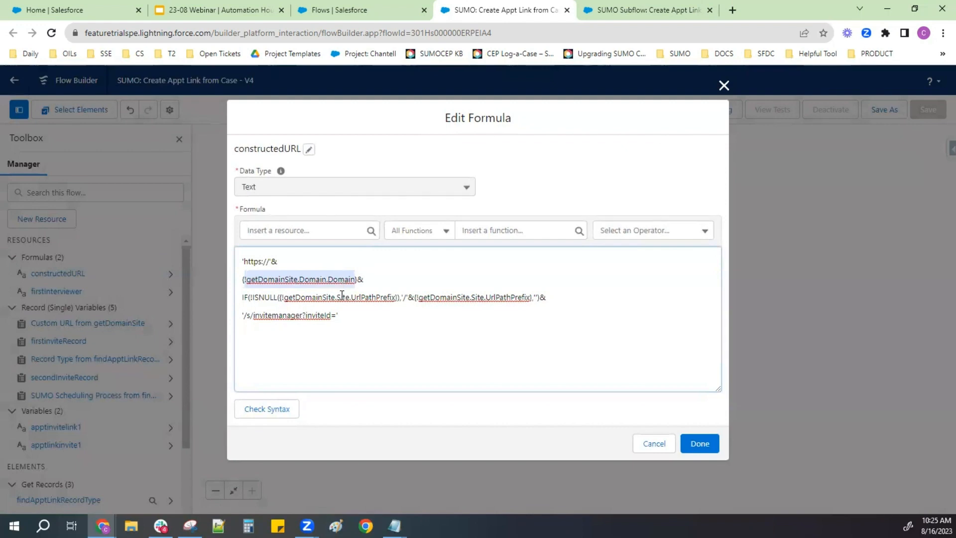
{"action": "left_click_drag", "start_coordinate": [289, 297], "coordinate": [388, 303]}
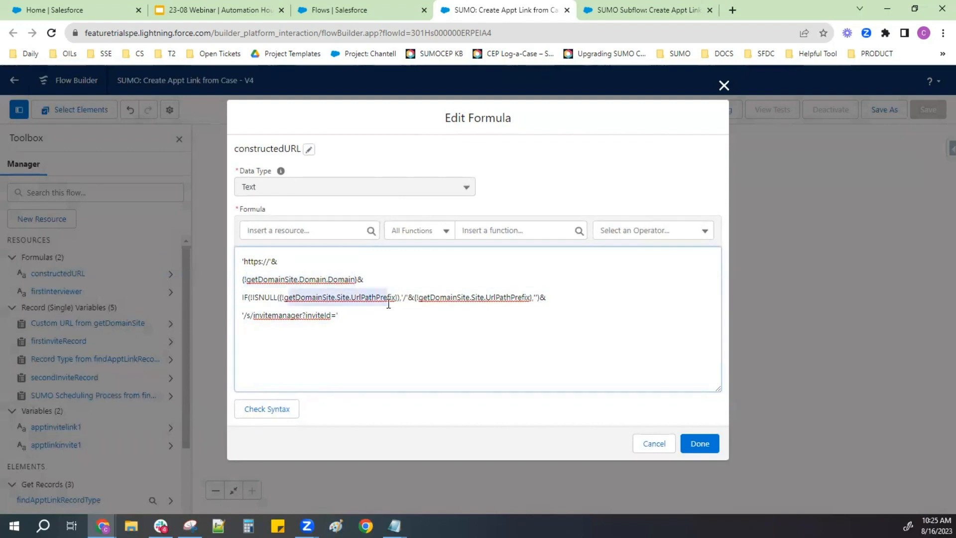
{"action": "double_click", "coordinate": [259, 316]}
{"action": "left_click", "coordinate": [354, 320], "text": "shift"}
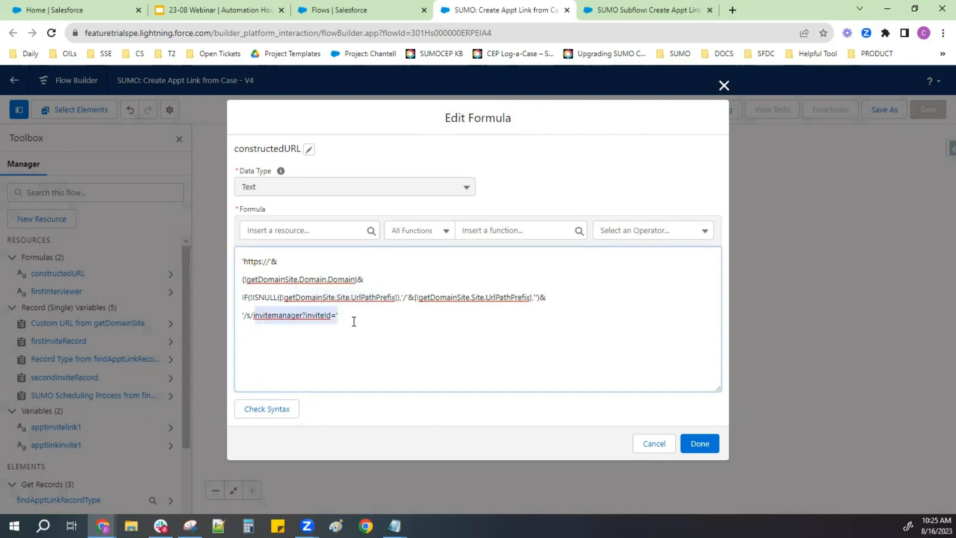
{"action": "left_click", "coordinate": [700, 443]}
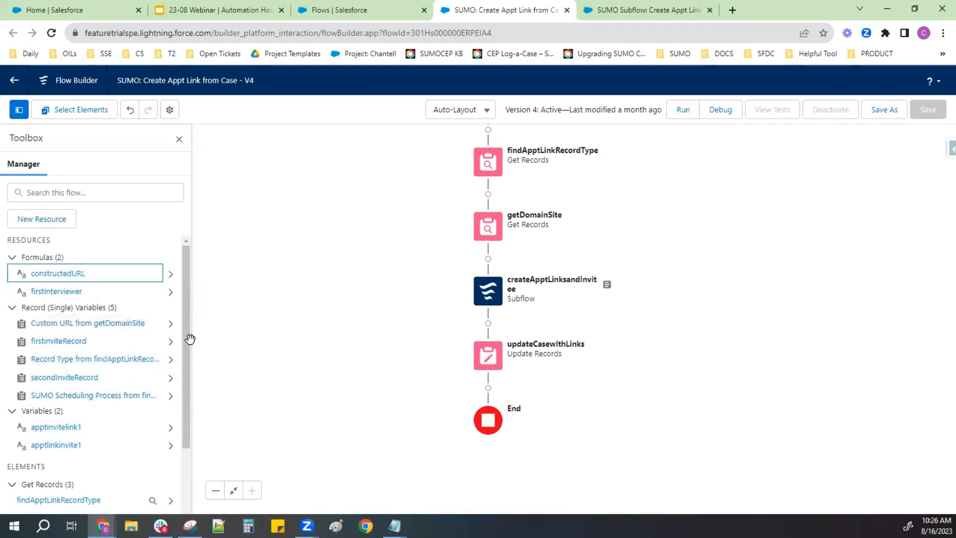
- Check the apptinvitelink1 variable's settings and close it without changes
{"action": "scroll", "coordinate": [172, 387], "scroll_direction": "down", "scroll_amount": 1}
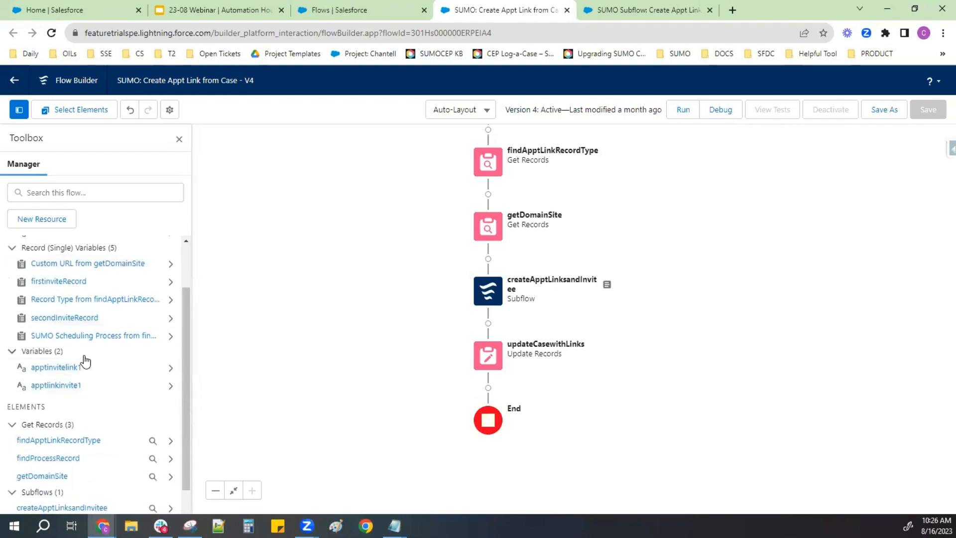
{"action": "left_click", "coordinate": [56, 368]}
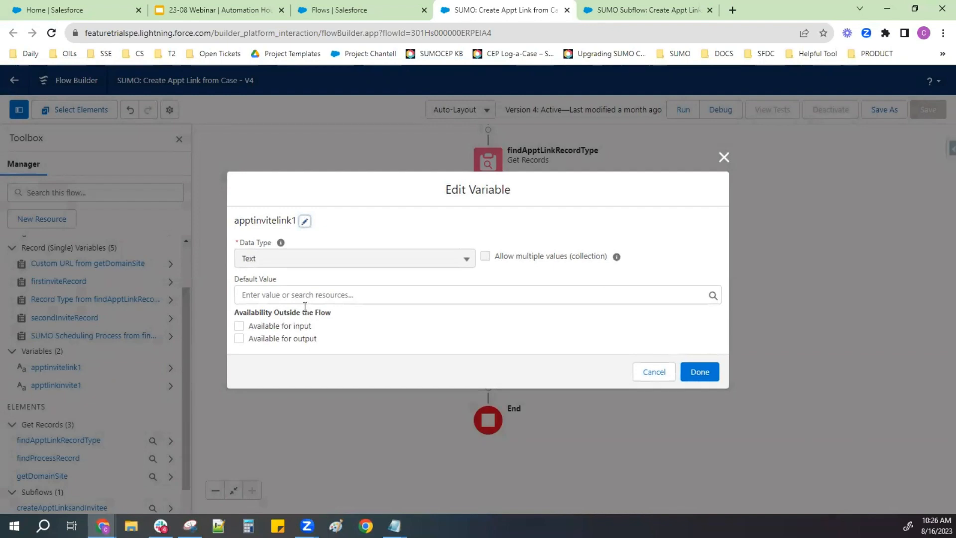
{"action": "left_click", "coordinate": [722, 158]}
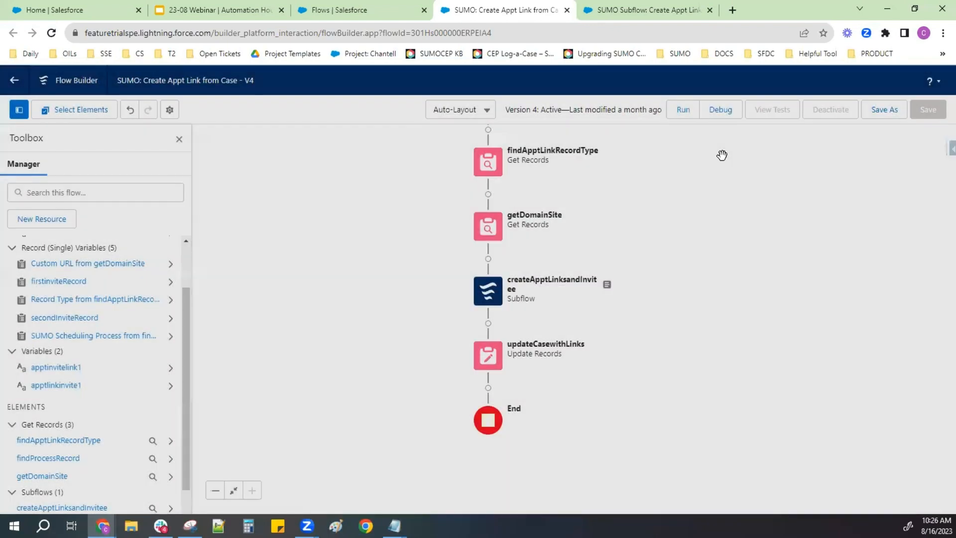
{"action": "scroll", "coordinate": [114, 374], "scroll_direction": "down", "scroll_amount": 1}
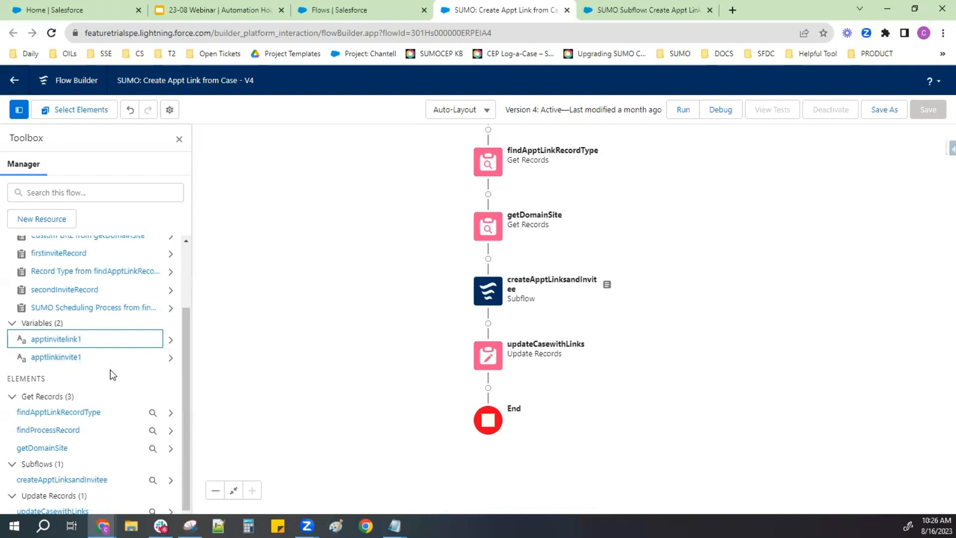
- Inspect the variables storing the createApptLinksandInvitee subflow's firstCreatedInvite and secondCreatedInvite2 outputs, and cancel out of the subflow element
{"action": "left_click", "coordinate": [490, 308]}
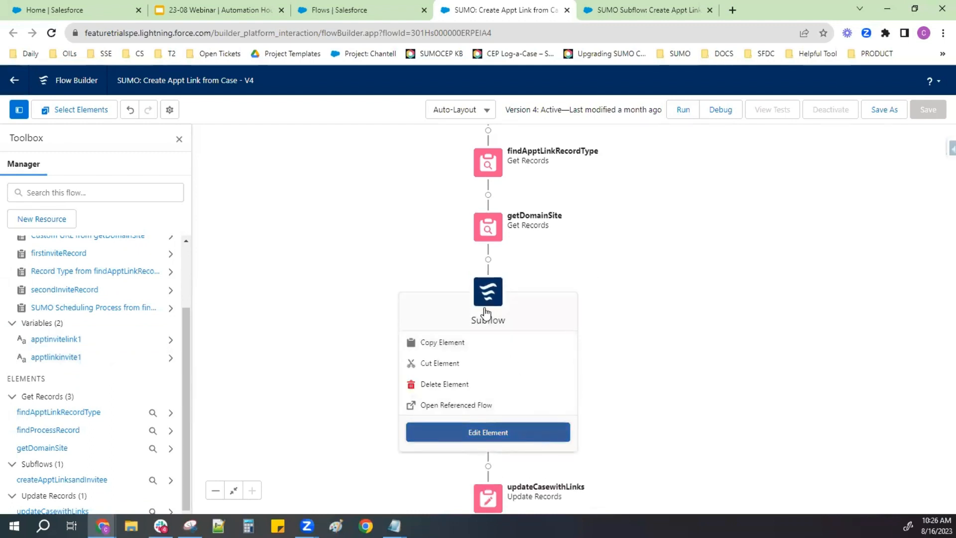
{"action": "double_click", "coordinate": [486, 312]}
{"action": "scroll", "coordinate": [501, 354], "scroll_direction": "down", "scroll_amount": 5}
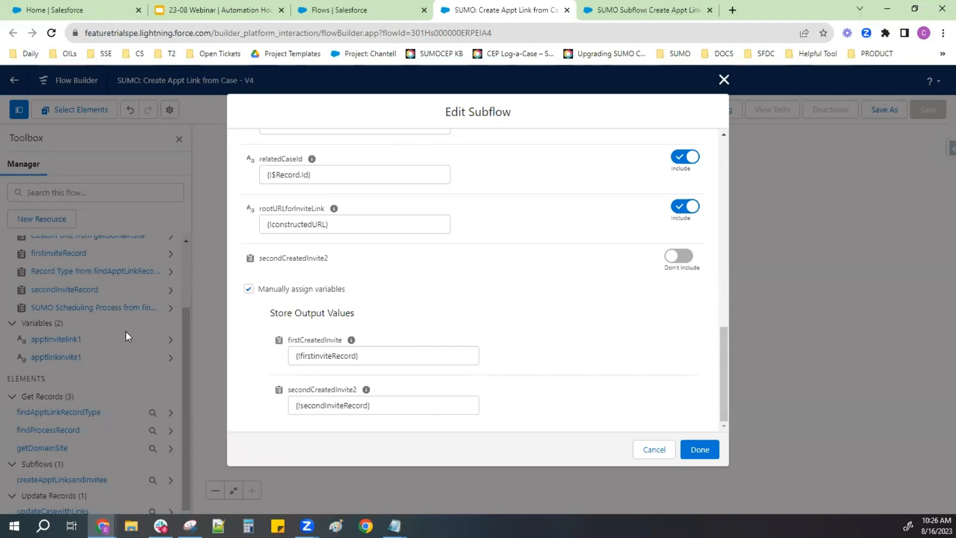
{"action": "left_click", "coordinate": [654, 450]}
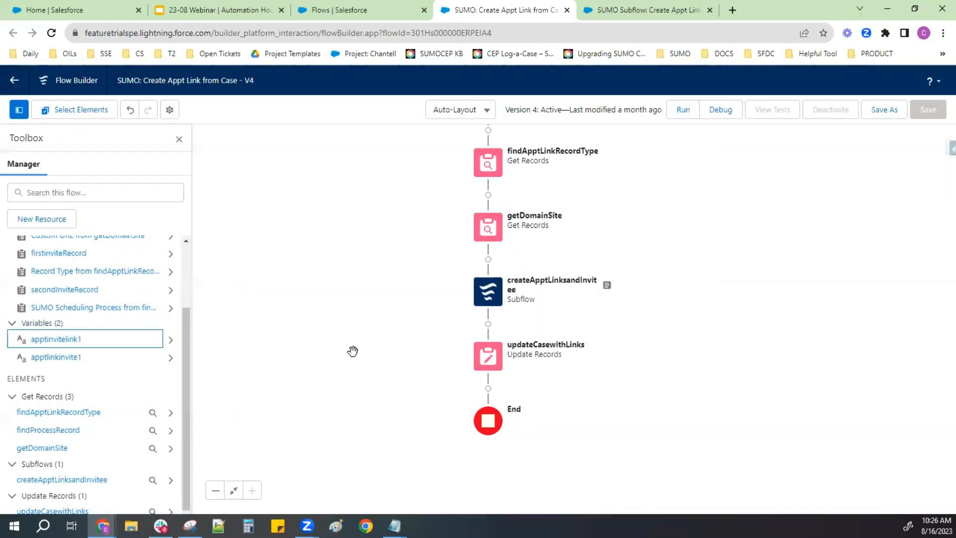
- Examine the values that updateCasewithLinks assigns to the ApptLink2__c and ApptLink_1__c case fields, and close the element without changes
{"action": "left_click", "coordinate": [493, 354]}
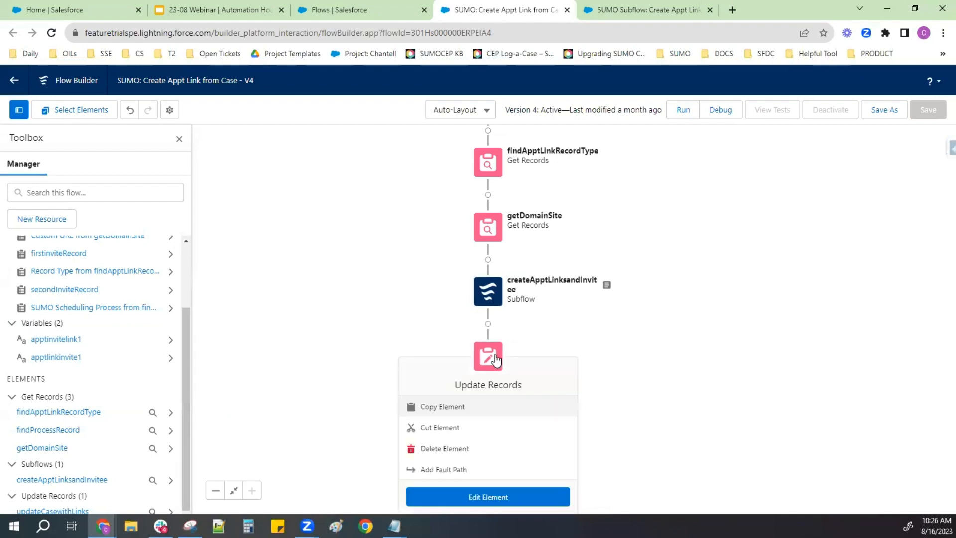
{"action": "left_click", "coordinate": [459, 497]}
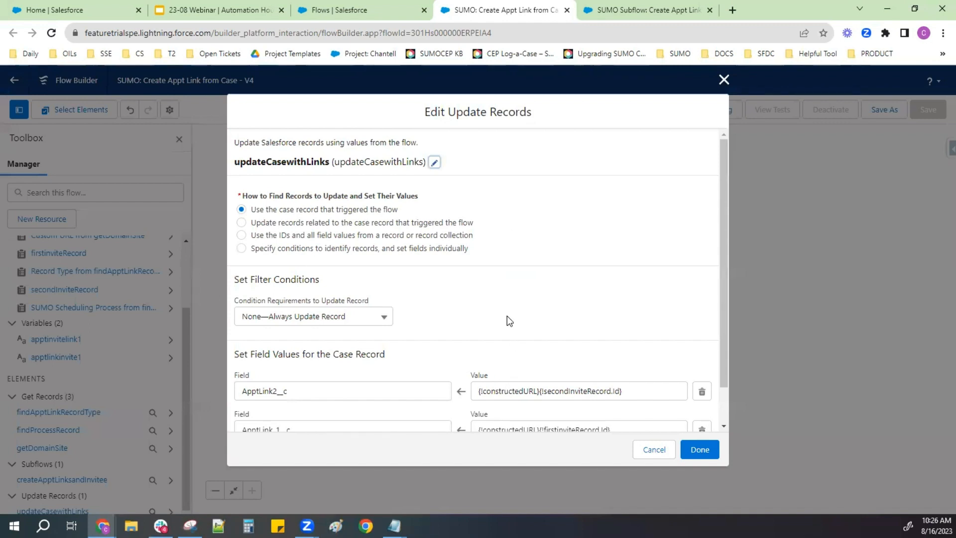
{"action": "scroll", "coordinate": [507, 316], "scroll_direction": "down", "scroll_amount": 2}
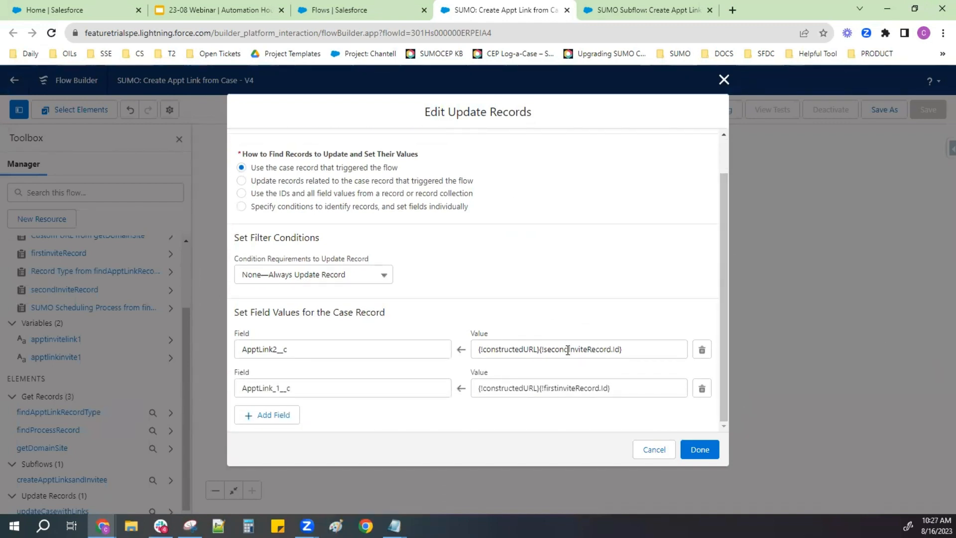
{"action": "left_click_drag", "start_coordinate": [631, 352], "coordinate": [444, 344]}
{"action": "left_click_drag", "start_coordinate": [623, 388], "coordinate": [472, 394]}
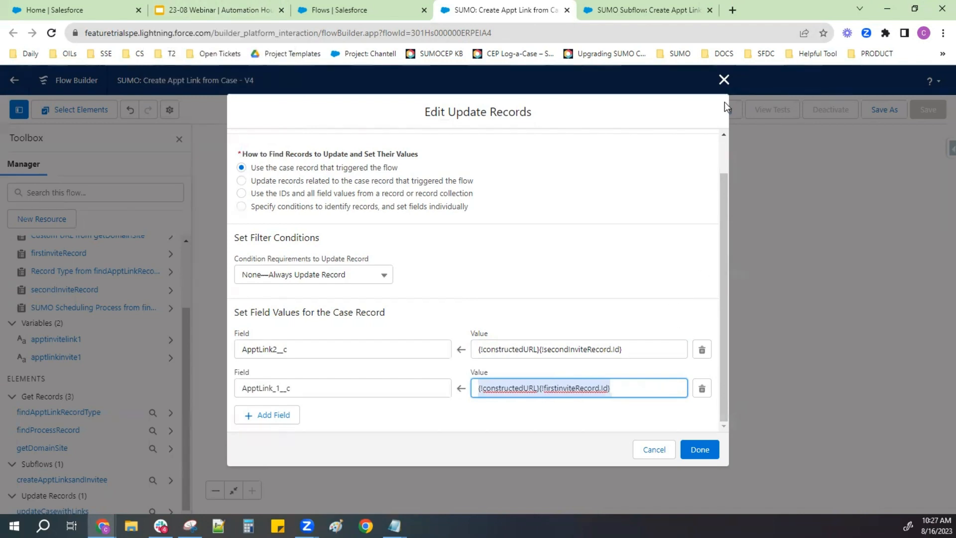
{"action": "left_click", "coordinate": [724, 79]}
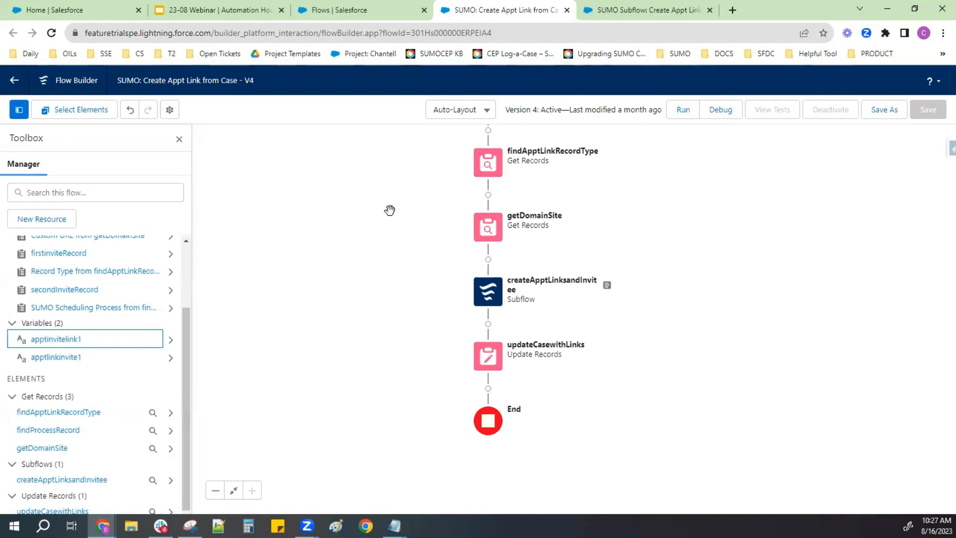
- Switch to the Salesforce Flows setup page, find Cases in the App Launcher and start a new case
{"action": "left_click", "coordinate": [362, 11]}
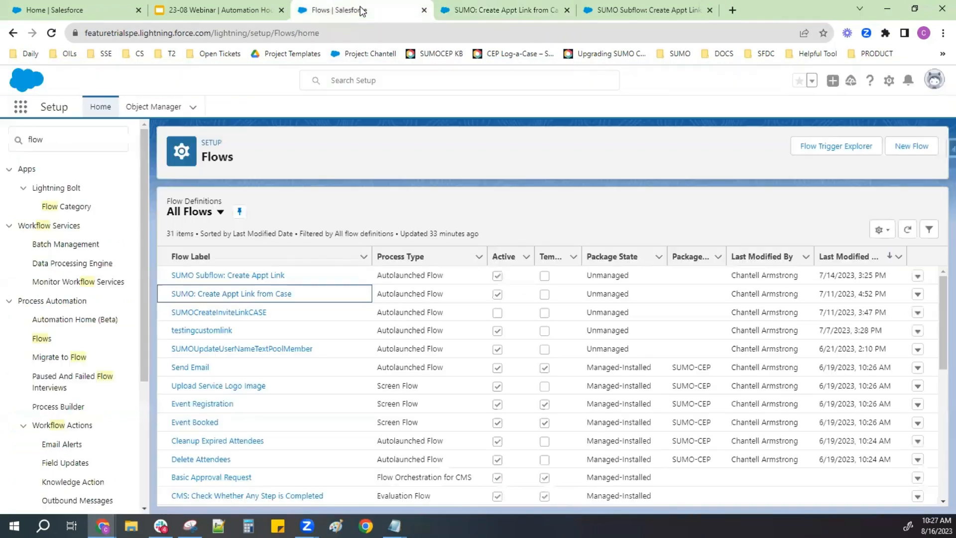
{"action": "left_click", "coordinate": [21, 114]}
{"action": "type", "text": "Case"}
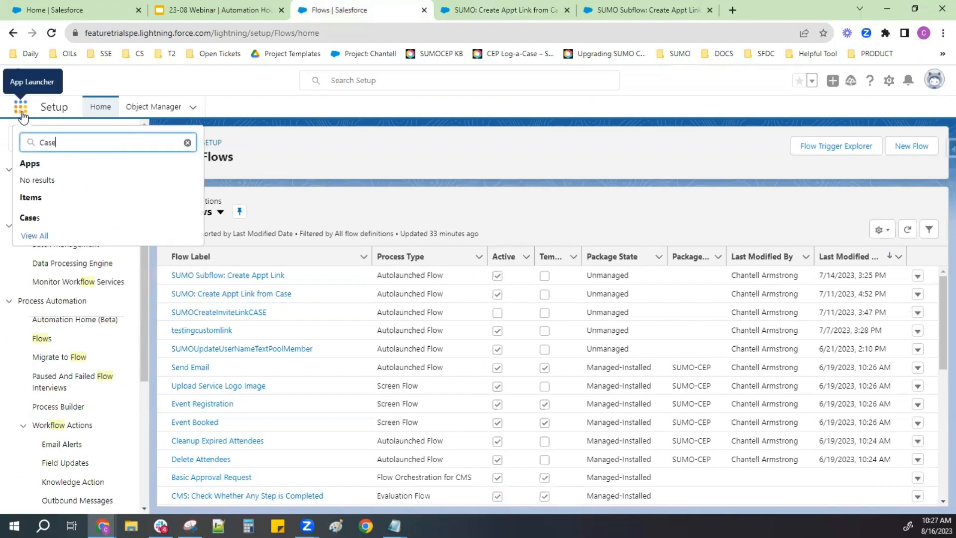
{"action": "left_click", "coordinate": [35, 219]}
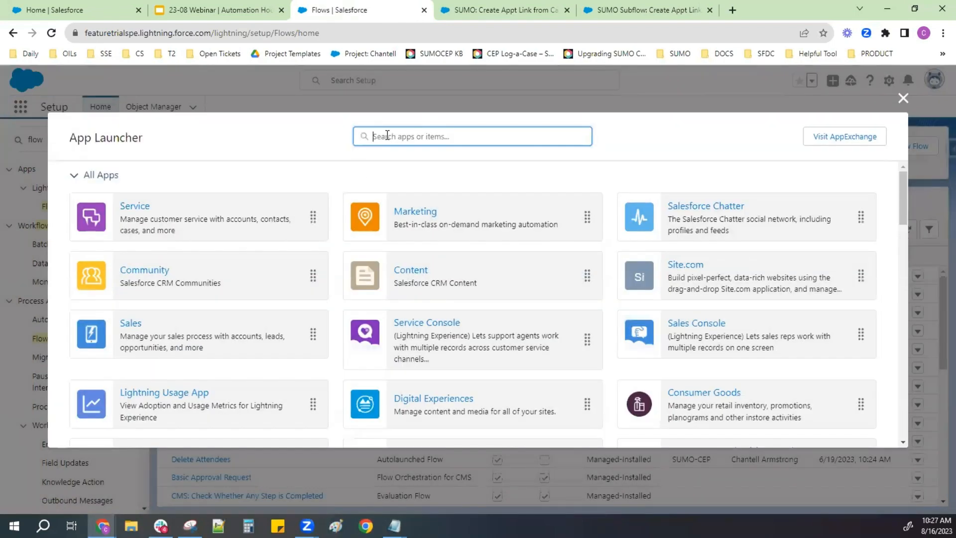
{"action": "left_click", "coordinate": [78, 234]}
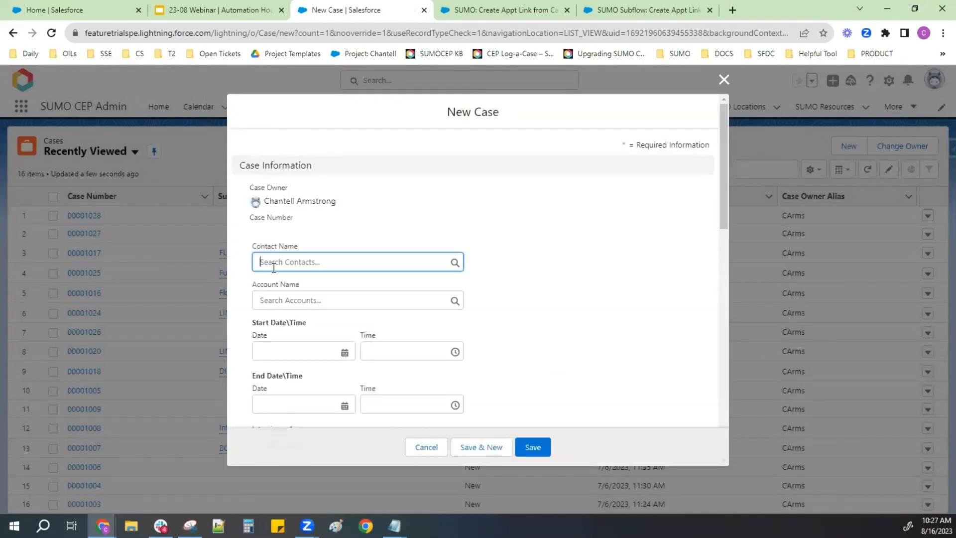
- Set the new case's Contact Name to the recent contact from SUMO Test Account and its Account Name to Acme
{"action": "left_click", "coordinate": [273, 267]}
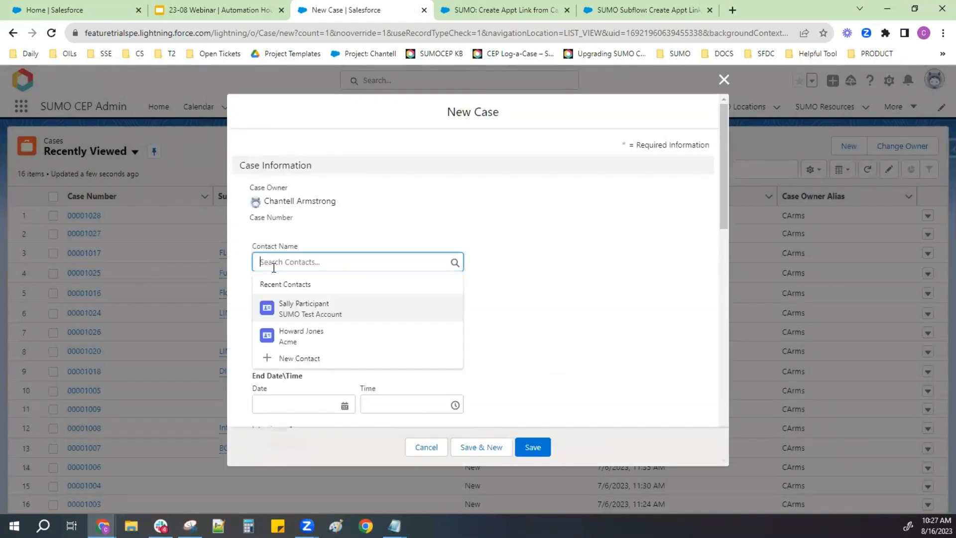
{"action": "left_click", "coordinate": [293, 314]}
{"action": "left_click", "coordinate": [291, 301]}
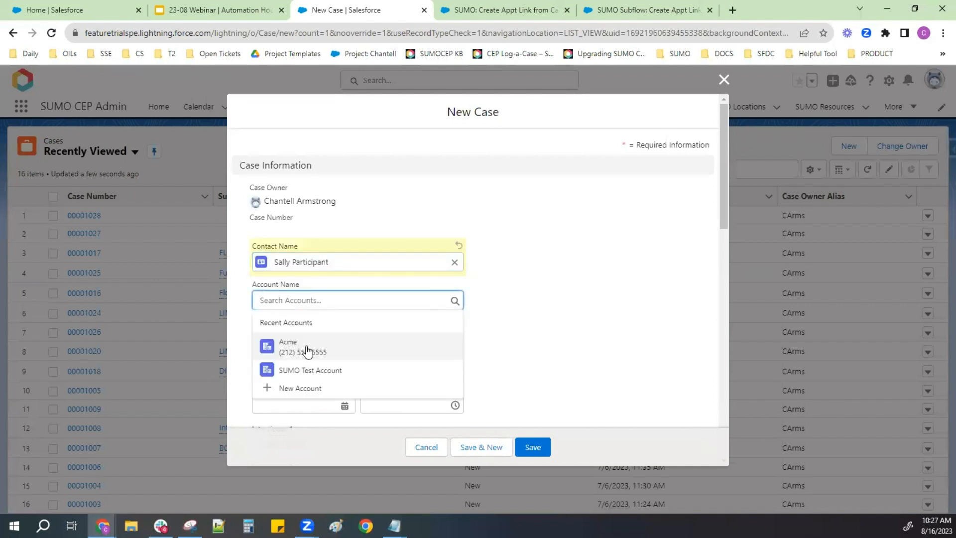
{"action": "left_click", "coordinate": [307, 351]}
- Set the case's start to 8/25/2023 at 12:00 PM and its end to 8/25/2023 at 5:00 PM
{"action": "scroll", "coordinate": [307, 349], "scroll_direction": "down", "scroll_amount": 3}
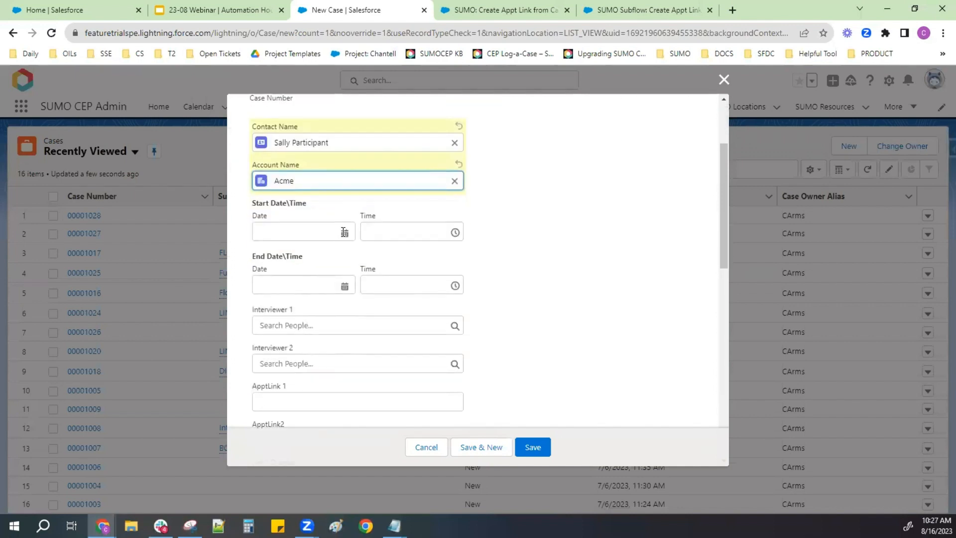
{"action": "left_click", "coordinate": [304, 232]}
{"action": "left_click", "coordinate": [386, 390]}
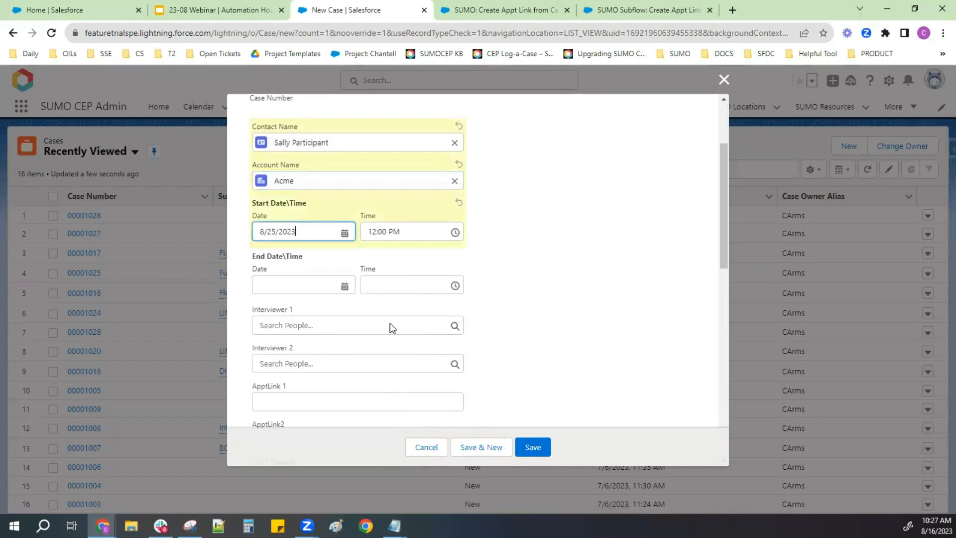
{"action": "left_click", "coordinate": [307, 285]}
{"action": "left_click", "coordinate": [384, 443]}
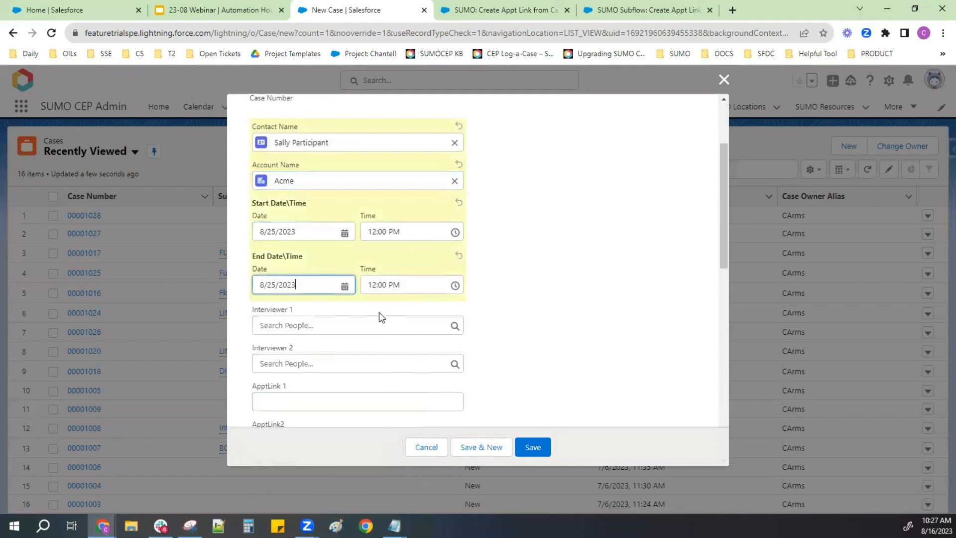
{"action": "left_click", "coordinate": [380, 285]}
{"action": "scroll", "coordinate": [433, 403], "scroll_direction": "down", "scroll_amount": 5}
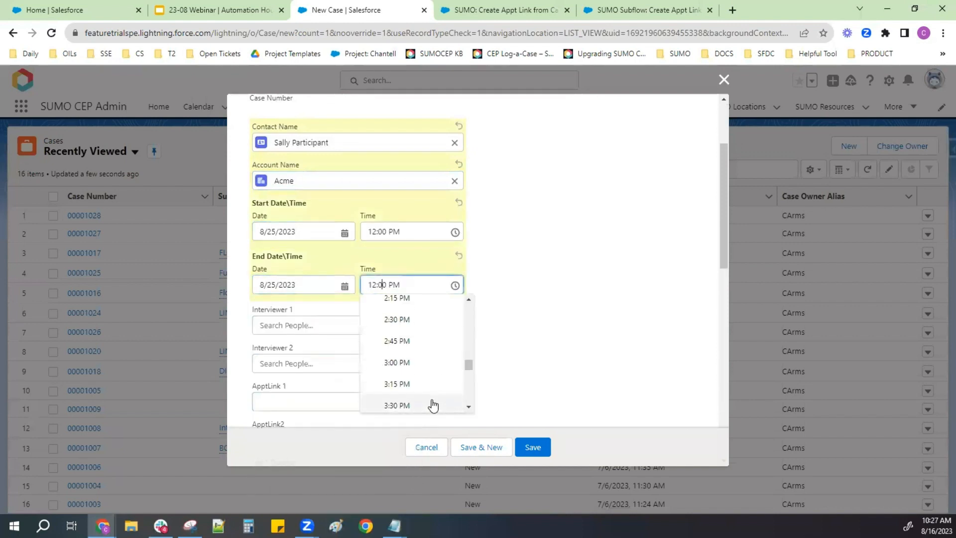
{"action": "scroll", "coordinate": [425, 388], "scroll_direction": "down", "scroll_amount": 4}
{"action": "left_click", "coordinate": [420, 356]}
- Assign the first recent person as the case's Interviewer 1 and the second recent person as Interviewer 2
{"action": "left_click", "coordinate": [339, 326]}
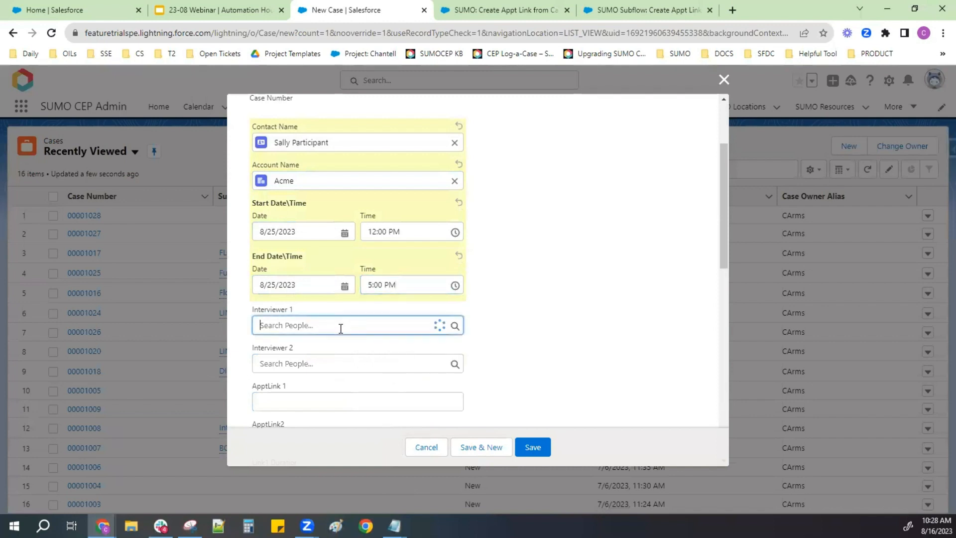
{"action": "left_click", "coordinate": [343, 377]}
{"action": "left_click", "coordinate": [324, 363]}
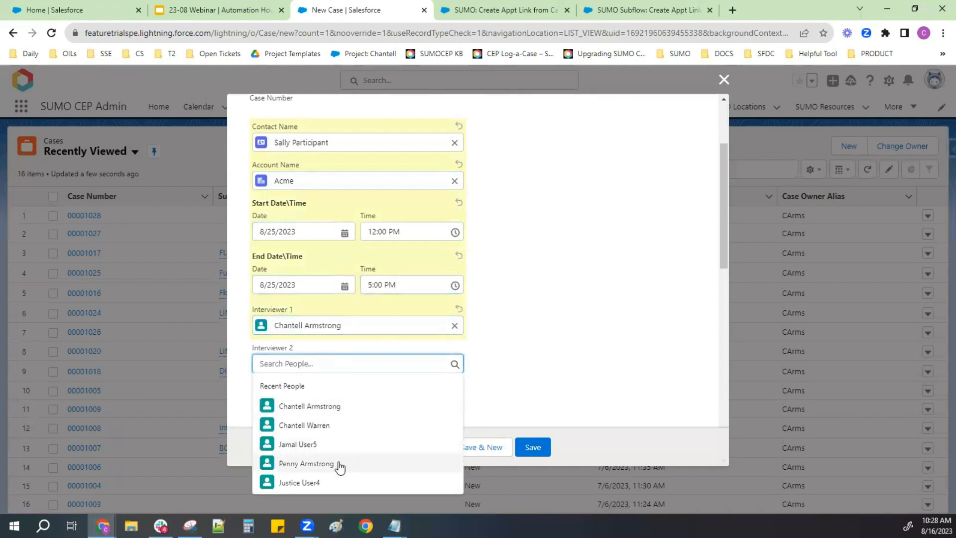
{"action": "left_click", "coordinate": [337, 427]}
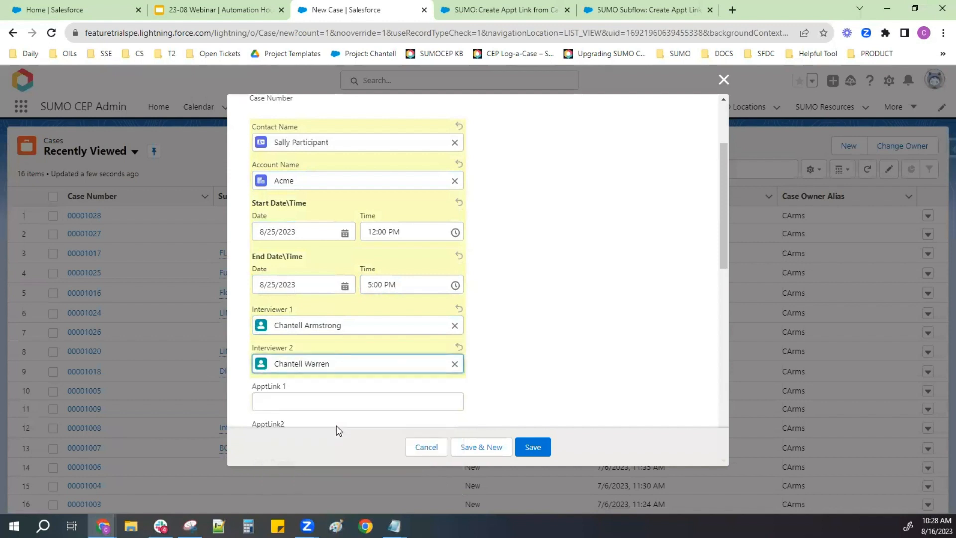
- Clear the case's Interviewer 1 and select the first recent person for it again
{"action": "scroll", "coordinate": [522, 342], "scroll_direction": "down", "scroll_amount": 3}
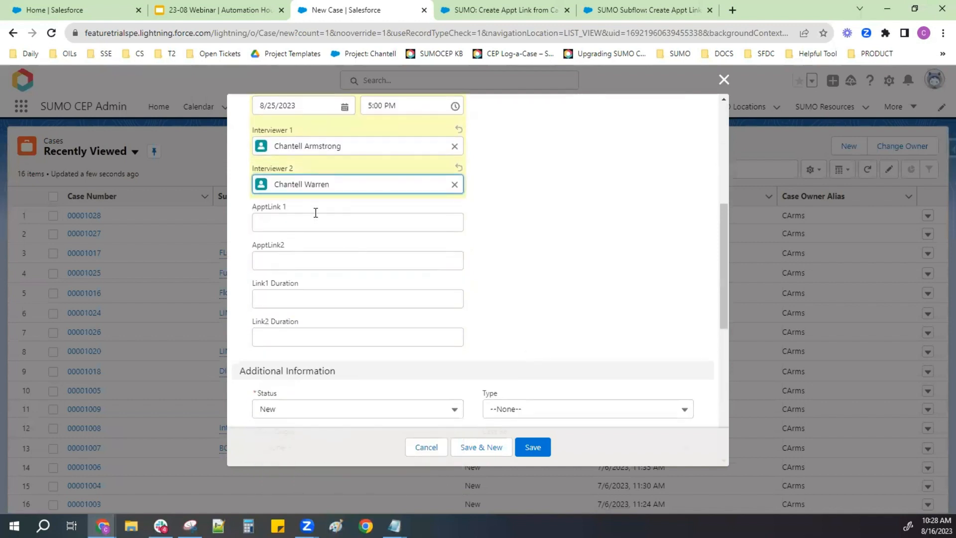
{"action": "left_click", "coordinate": [454, 146]}
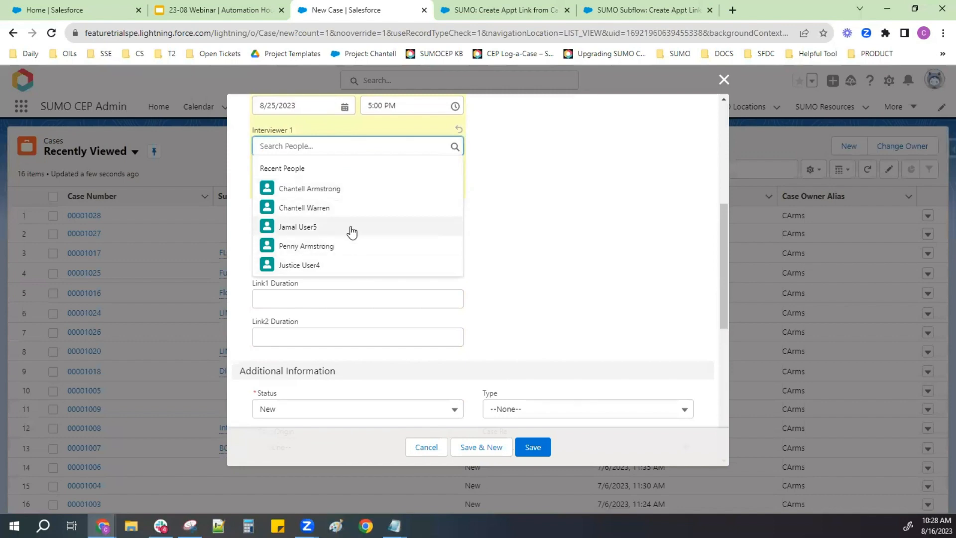
{"action": "left_click", "coordinate": [346, 193]}
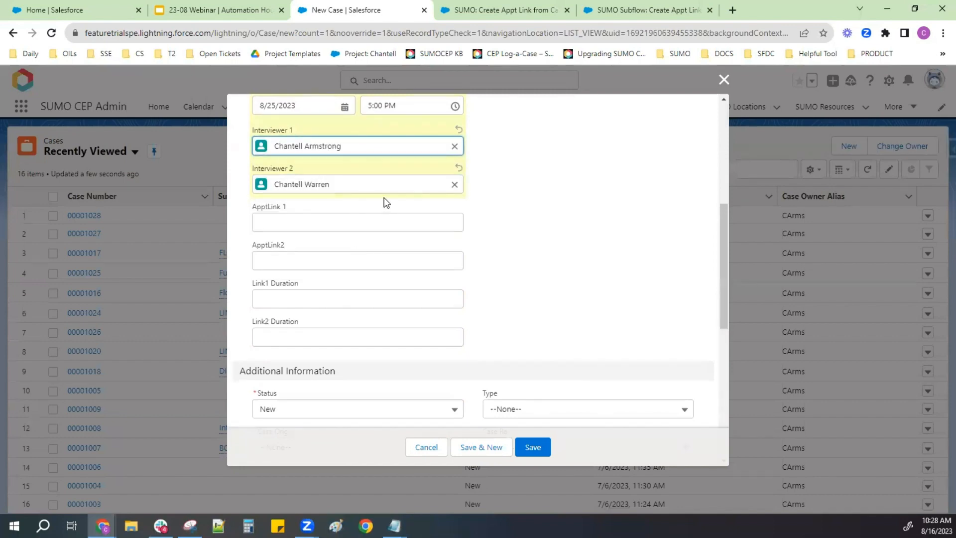
- Leave both appointment link fields empty and set Link1 Duration to 30 and Link2 Duration to 60
{"action": "left_click", "coordinate": [320, 219]}
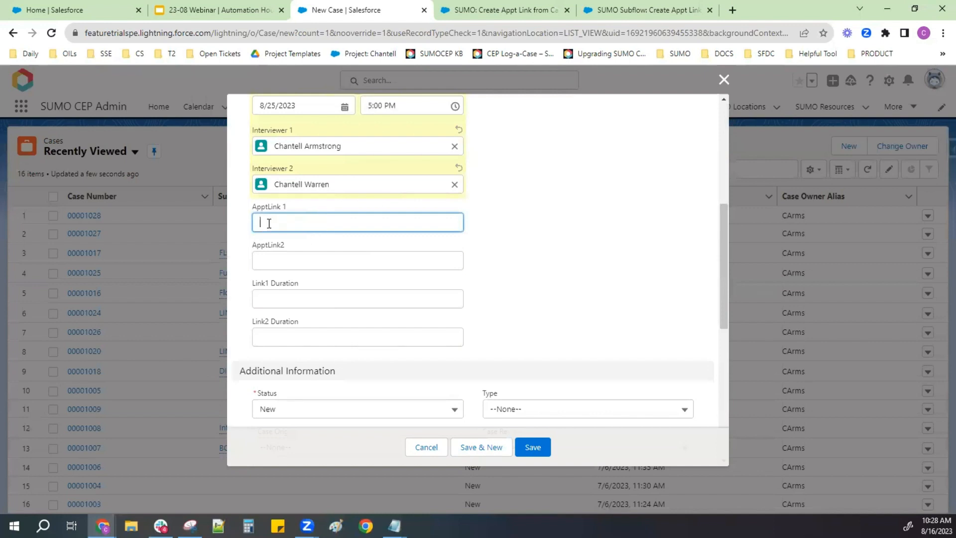
{"action": "left_click", "coordinate": [273, 259]}
{"action": "left_click", "coordinate": [263, 217]}
{"action": "left_click", "coordinate": [275, 262]}
{"action": "left_click", "coordinate": [271, 294]}
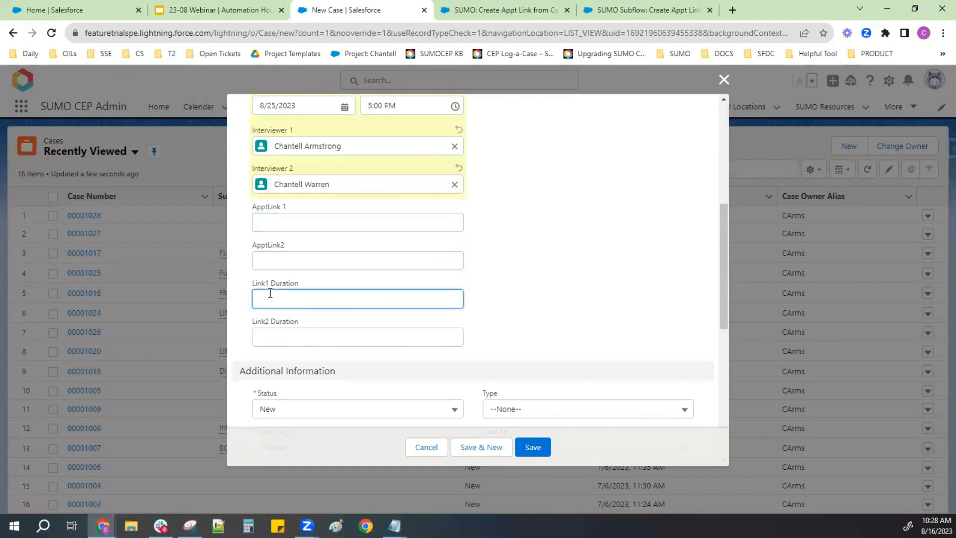
{"action": "type", "text": "30"}
{"action": "key", "text": "Tab"}
{"action": "type", "text": "60"}
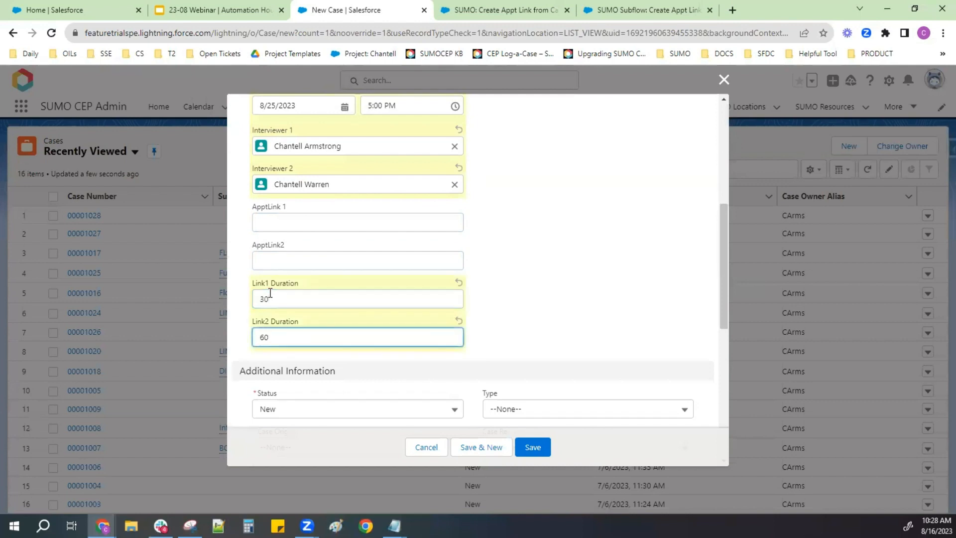
- Keep the case's Status as New, set its Case Origin to Email and save the case
{"action": "scroll", "coordinate": [278, 314], "scroll_direction": "down", "scroll_amount": 4}
{"action": "left_click", "coordinate": [286, 231]}
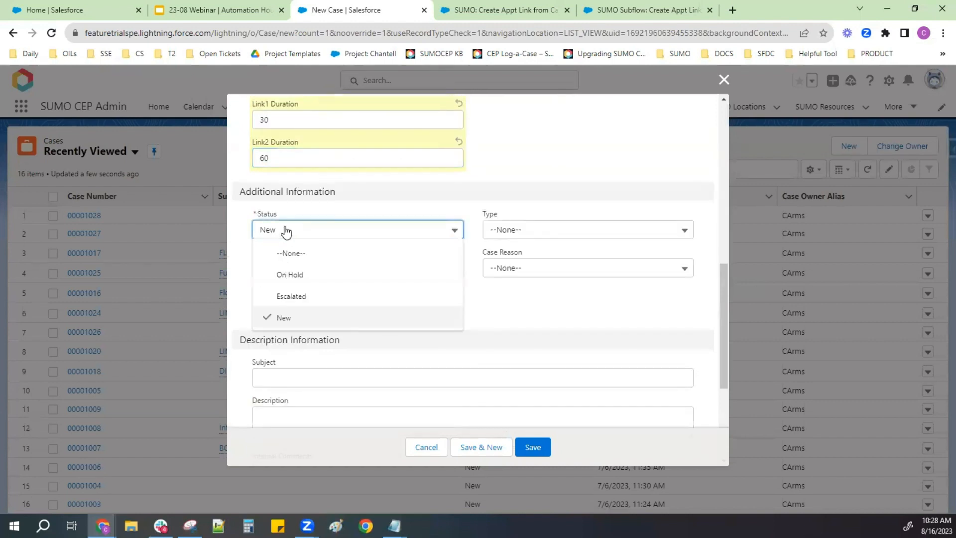
{"action": "left_click", "coordinate": [269, 230]}
{"action": "left_click", "coordinate": [353, 268]}
{"action": "left_click", "coordinate": [336, 312]}
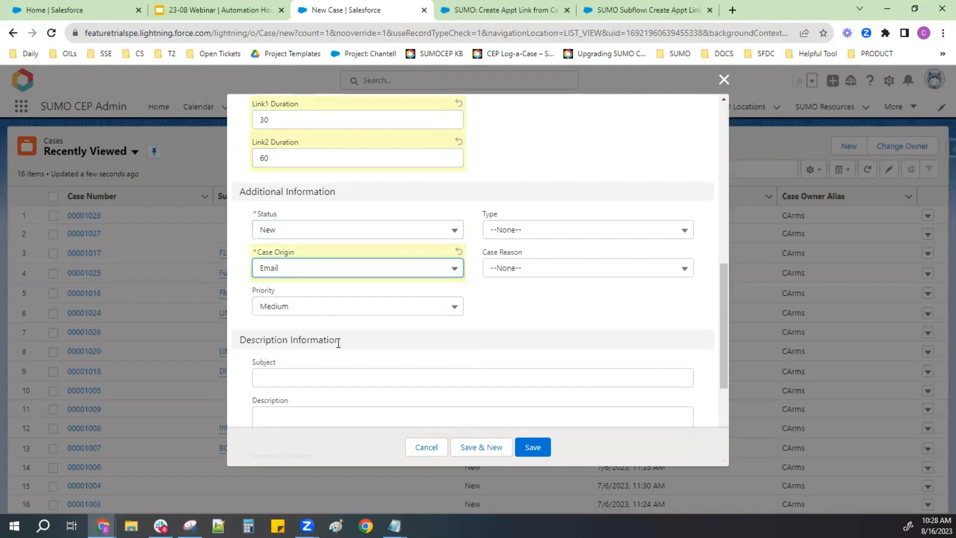
{"action": "scroll", "coordinate": [338, 342], "scroll_direction": "down", "scroll_amount": 4}
{"action": "scroll", "coordinate": [327, 219], "scroll_direction": "down", "scroll_amount": 1}
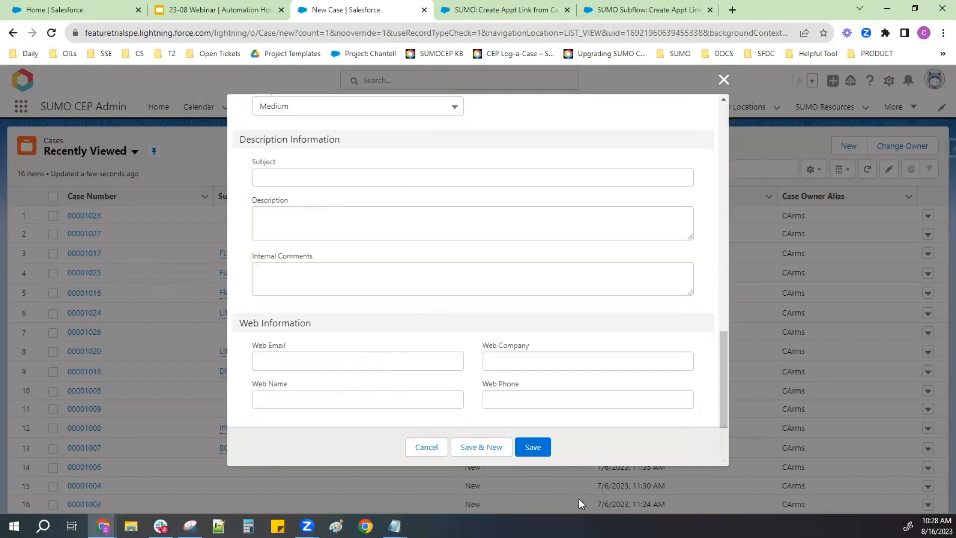
{"action": "left_click", "coordinate": [541, 451]}
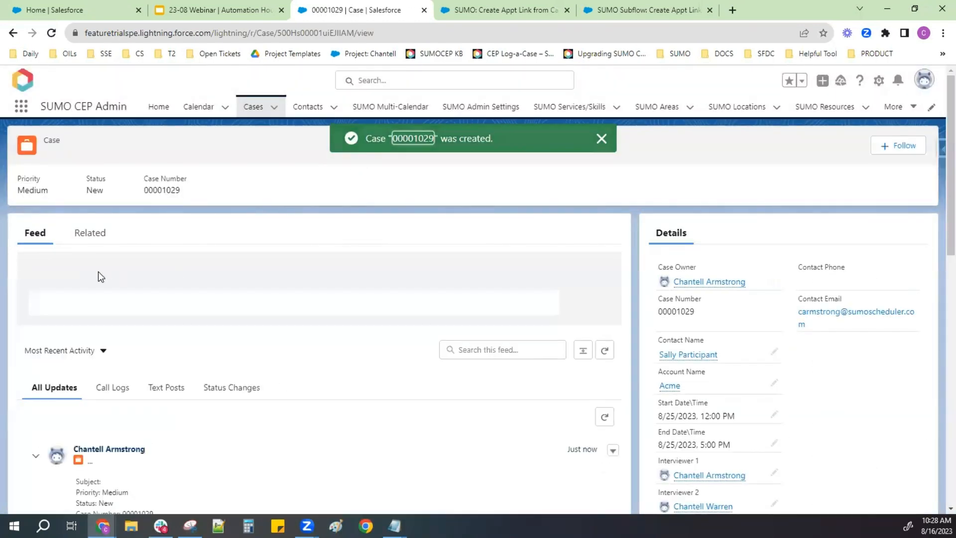
- Examine the appointment link fields in the new case's details and open the ApptLink 1 link
{"action": "left_click", "coordinate": [90, 237]}
{"action": "left_click", "coordinate": [42, 239]}
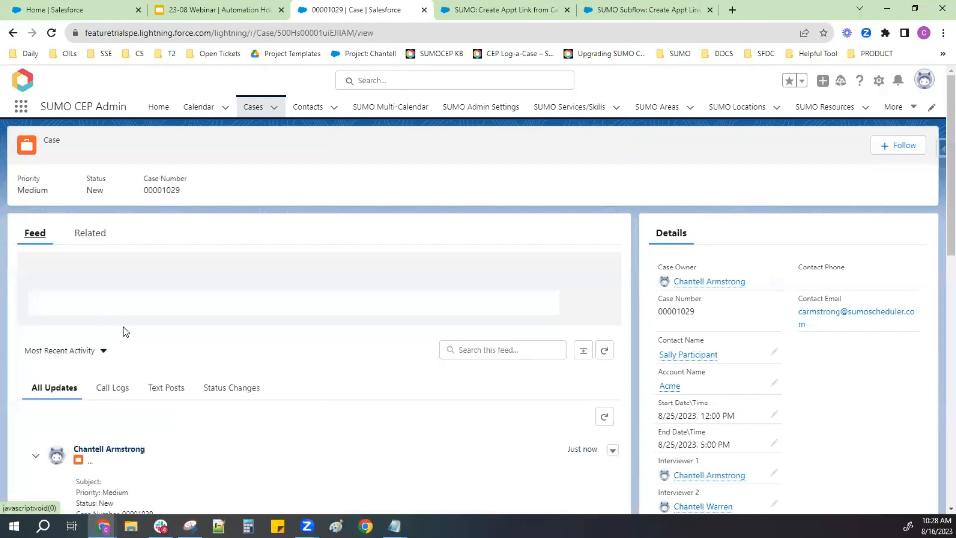
{"action": "scroll", "coordinate": [126, 331], "scroll_direction": "down", "scroll_amount": 6}
{"action": "scroll", "coordinate": [128, 332], "scroll_direction": "down", "scroll_amount": 1}
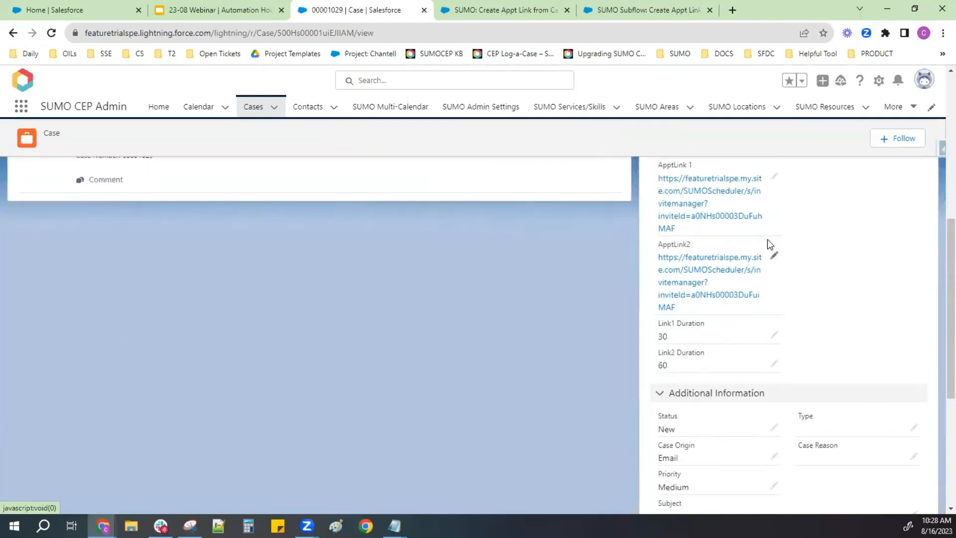
{"action": "scroll", "coordinate": [776, 258], "scroll_direction": "up", "scroll_amount": 1}
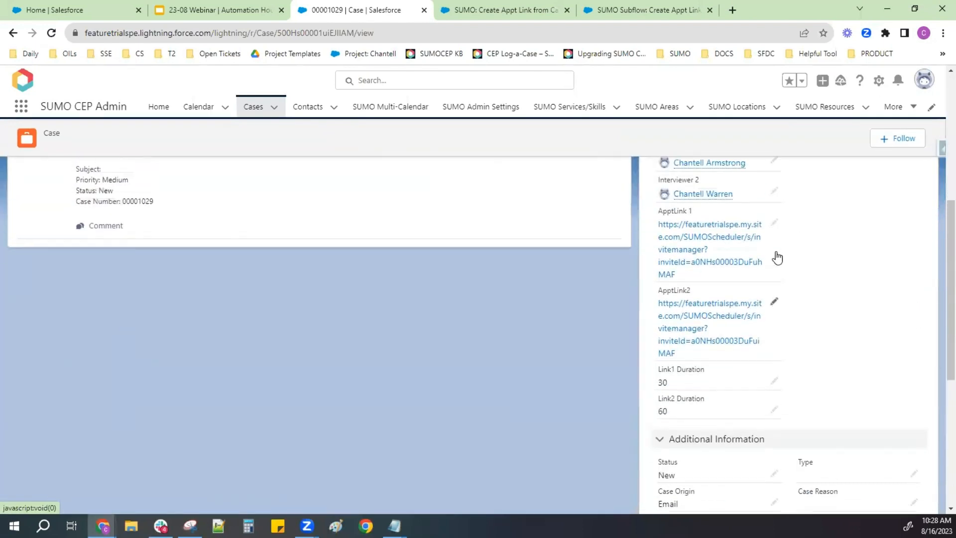
{"action": "left_click", "coordinate": [695, 244]}
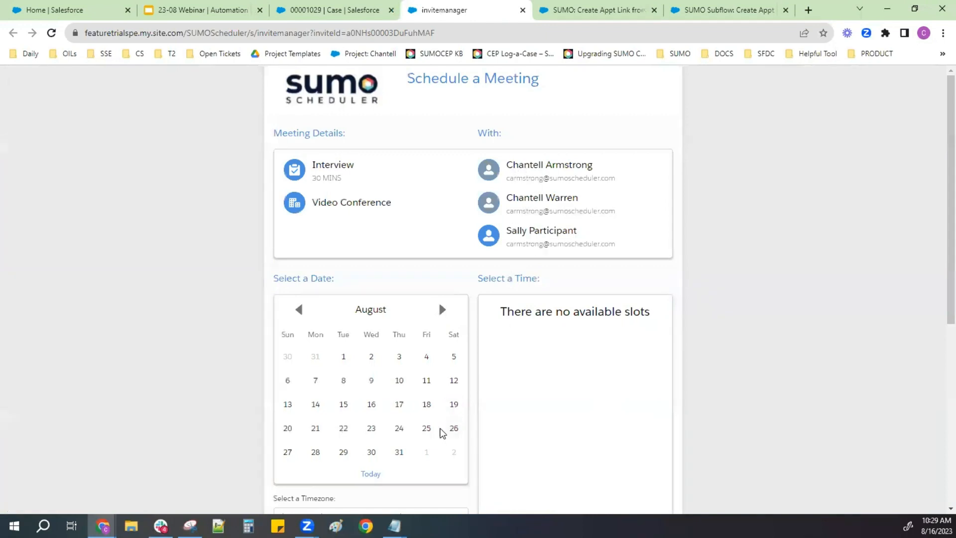
- Select August 25 on the scheduling page and check its time slots and the rest of the booking form
{"action": "left_click", "coordinate": [427, 428]}
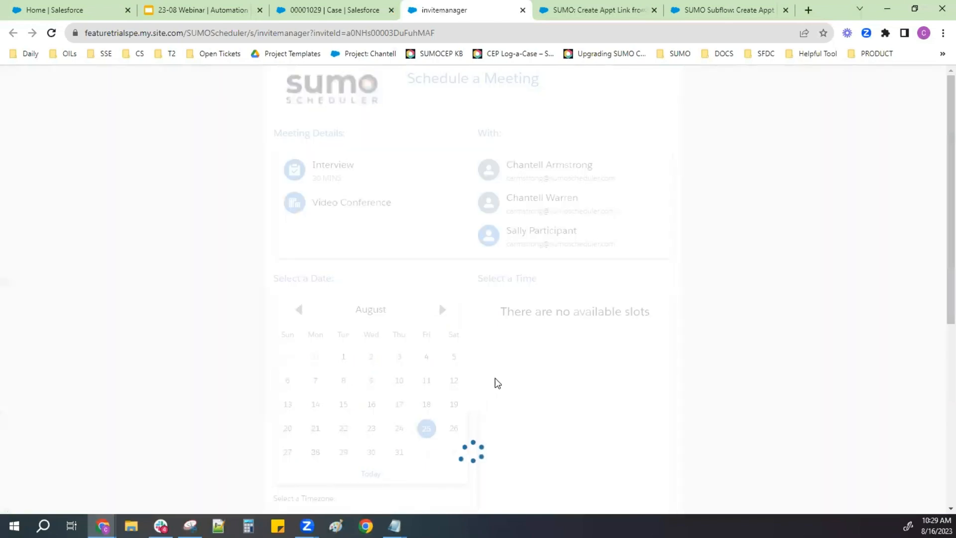
{"action": "scroll", "coordinate": [495, 382], "scroll_direction": "down", "scroll_amount": 5}
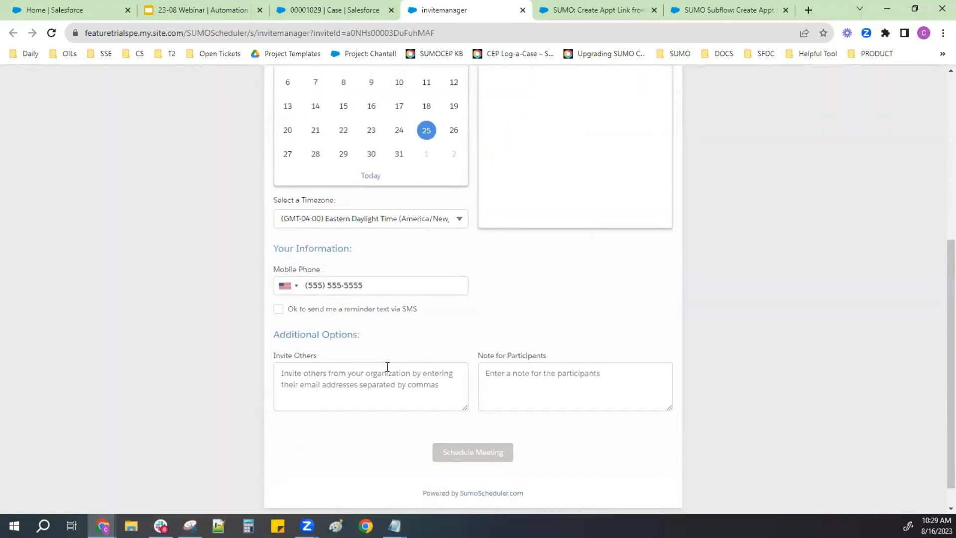
{"action": "scroll", "coordinate": [387, 368], "scroll_direction": "up", "scroll_amount": 5}
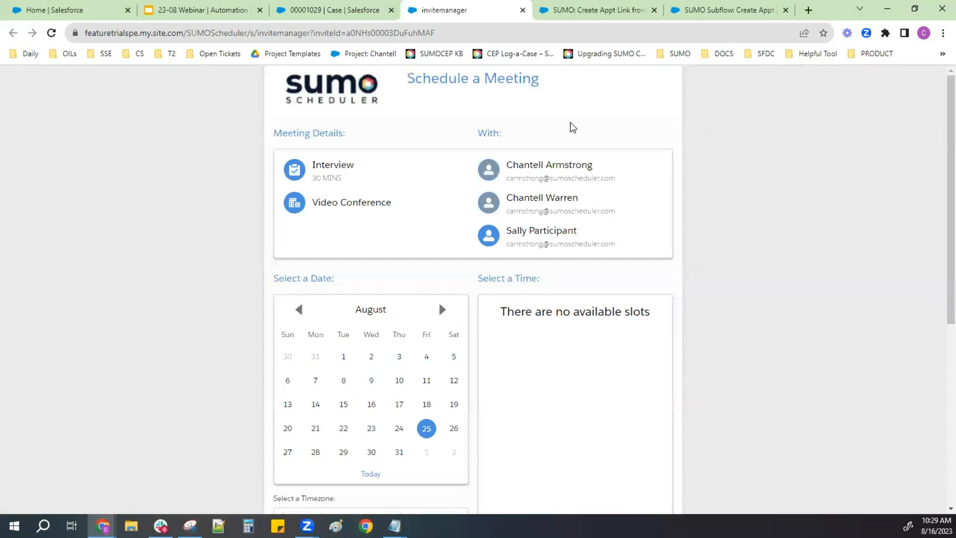
- Compare the case with its scheduling page and copy the invite ID from the scheduling page's address
{"action": "left_click", "coordinate": [378, 10]}
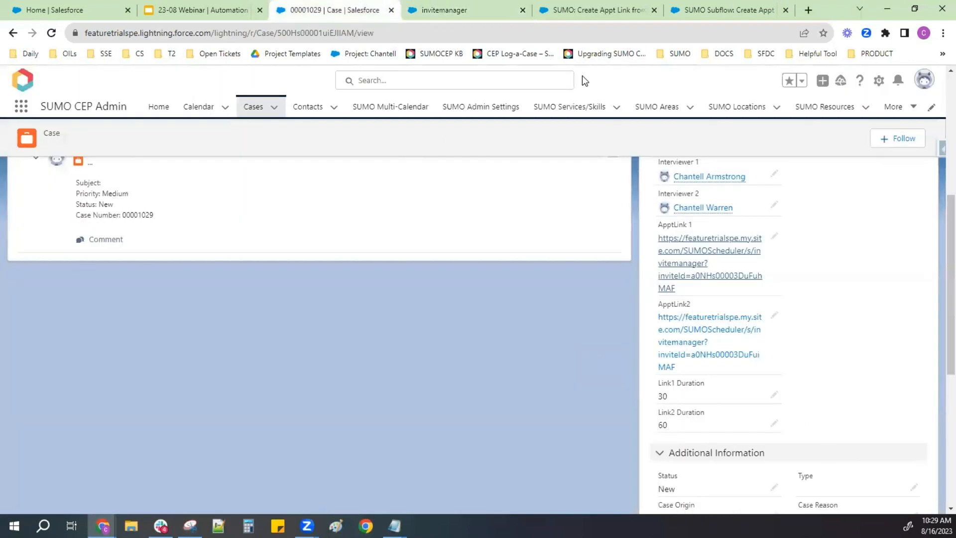
{"action": "left_click", "coordinate": [485, 7]}
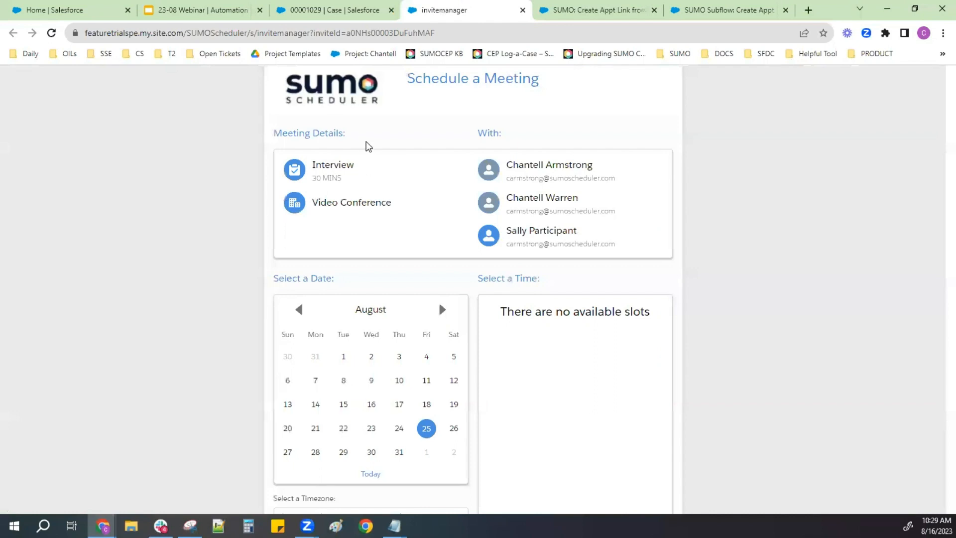
{"action": "left_click", "coordinate": [294, 6]}
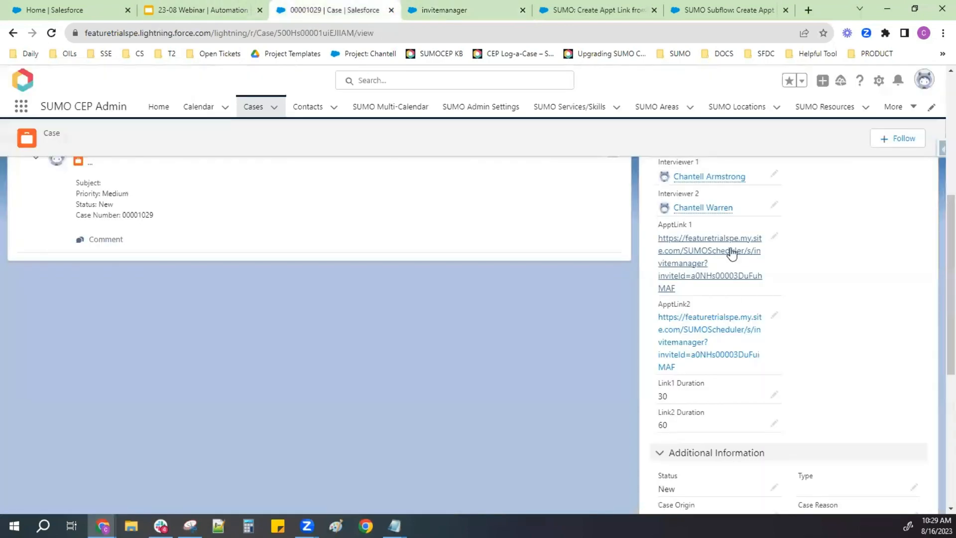
{"action": "left_click", "coordinate": [490, 7]}
{"action": "left_click_drag", "start_coordinate": [439, 31], "coordinate": [374, 31]}
{"action": "key", "text": "ctrl+c"}
{"action": "left_click", "coordinate": [564, 9]}
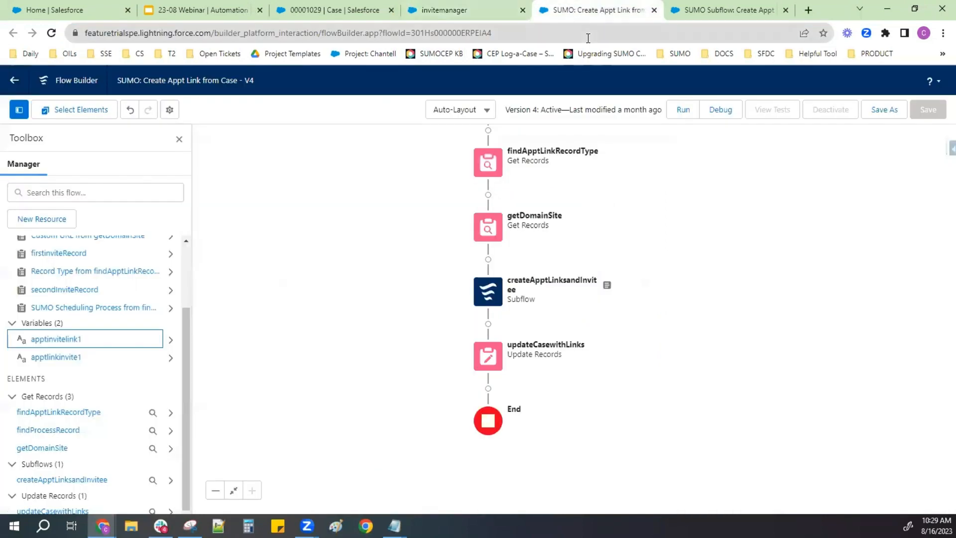
- Replace the record path in the case page's address with the copied invite ID and load the SUMO Appt Invite record
{"action": "left_click", "coordinate": [358, 9]}
{"action": "left_click_drag", "start_coordinate": [316, 48], "coordinate": [214, 56]}
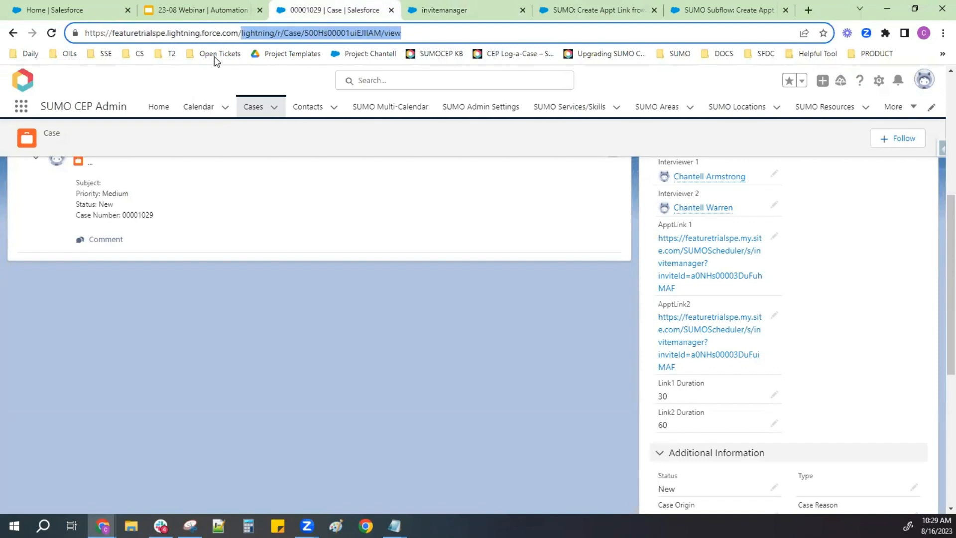
{"action": "key", "text": "ctrl+v"}
{"action": "key", "text": "Return"}
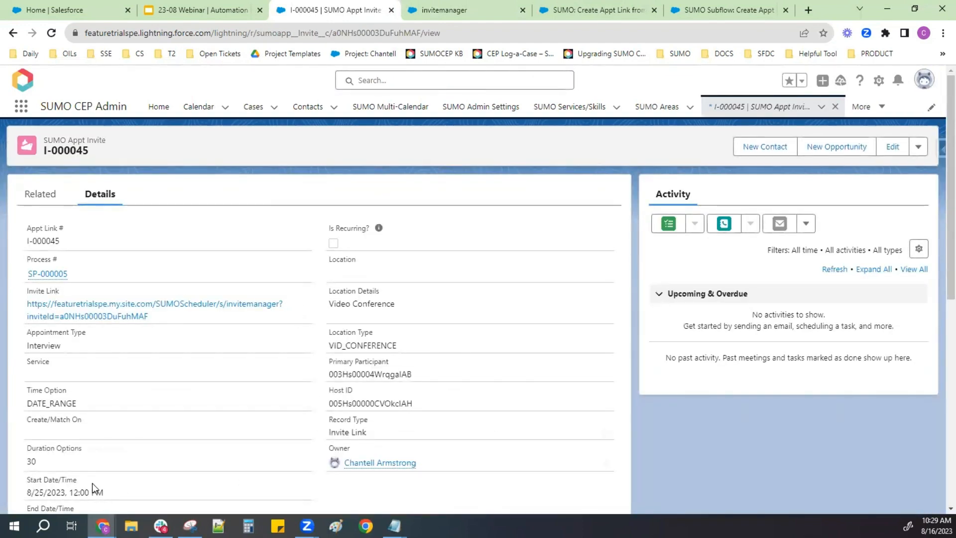
- Examine the invite record's start and end date/time, Host ID, location details and type, and Time Option
{"action": "scroll", "coordinate": [92, 483], "scroll_direction": "down", "scroll_amount": 2}
{"action": "left_click_drag", "start_coordinate": [30, 372], "coordinate": [373, 410]}
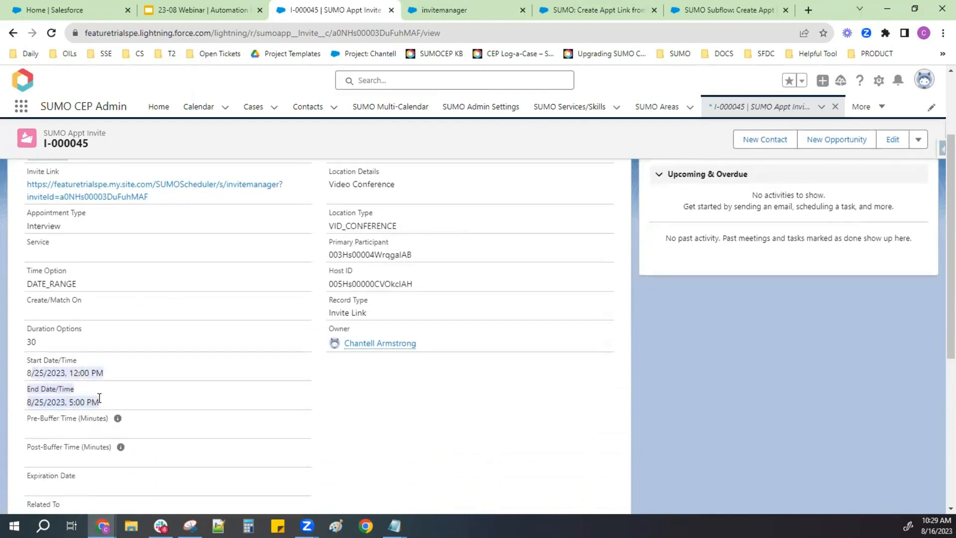
{"action": "scroll", "coordinate": [374, 410], "scroll_direction": "up", "scroll_amount": 1}
{"action": "left_click_drag", "start_coordinate": [438, 339], "coordinate": [324, 334]}
{"action": "left_click", "coordinate": [275, 340]}
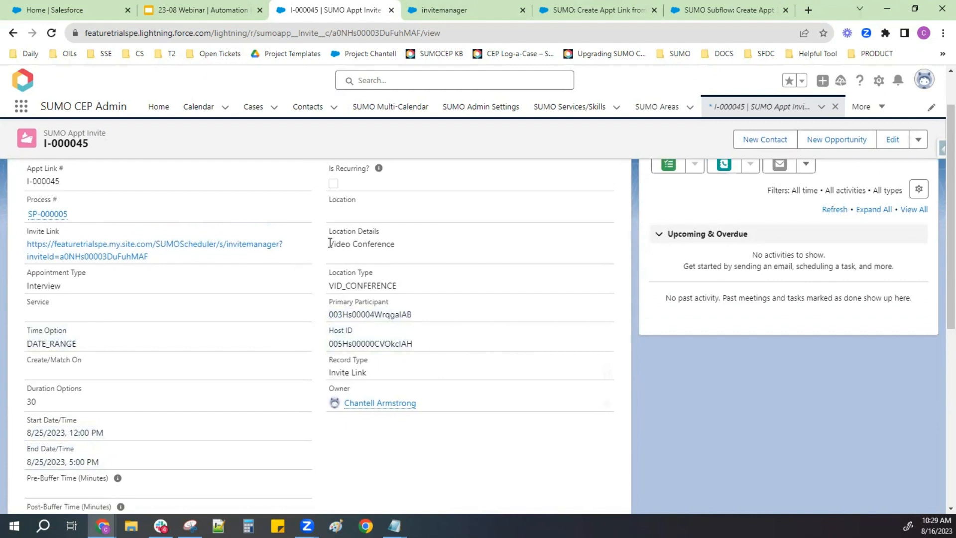
{"action": "left_click_drag", "start_coordinate": [329, 244], "coordinate": [408, 289]}
{"action": "left_click", "coordinate": [398, 257]}
{"action": "left_click_drag", "start_coordinate": [78, 345], "coordinate": [19, 356]}
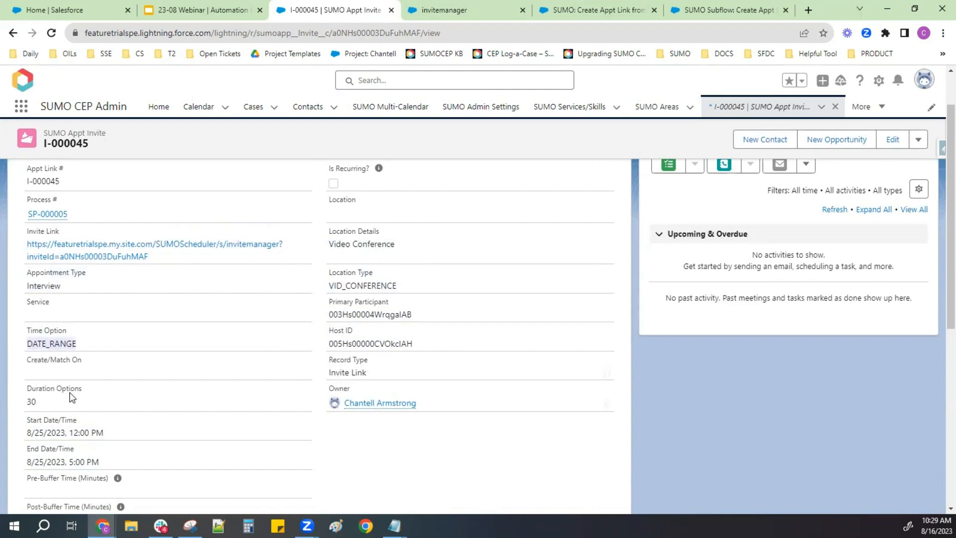
- Check the invite's Duration Options, Related To and DomainSiteValue fields, and show its related invite attendees
{"action": "scroll", "coordinate": [70, 393], "scroll_direction": "down", "scroll_amount": 2}
{"action": "left_click_drag", "start_coordinate": [37, 286], "coordinate": [26, 281]}
{"action": "scroll", "coordinate": [63, 364], "scroll_direction": "down", "scroll_amount": 3}
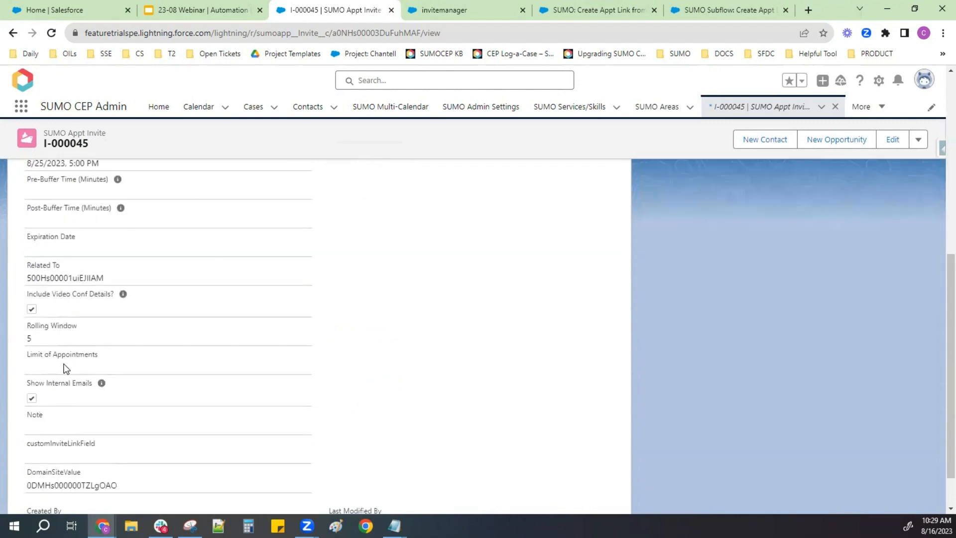
{"action": "left_click_drag", "start_coordinate": [122, 278], "coordinate": [22, 280]}
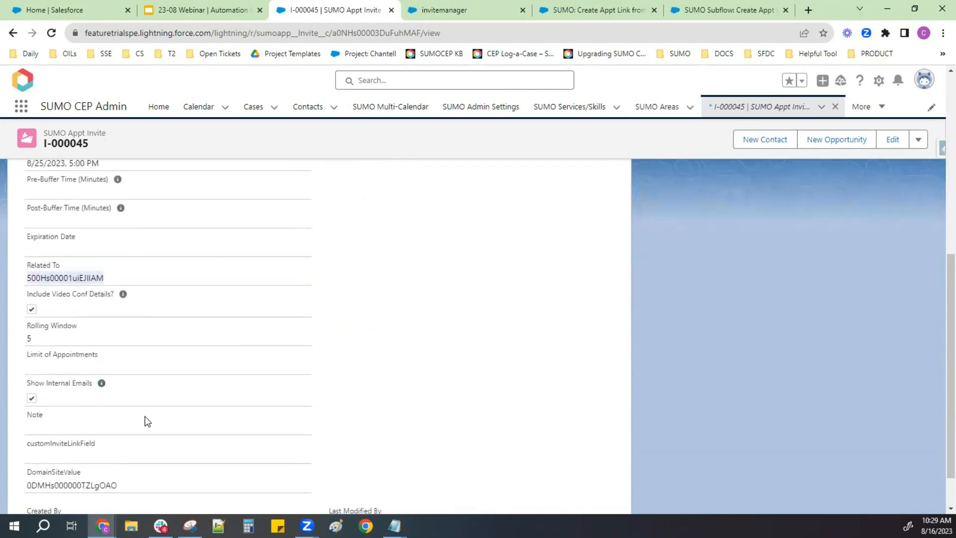
{"action": "scroll", "coordinate": [148, 421], "scroll_direction": "down", "scroll_amount": 1}
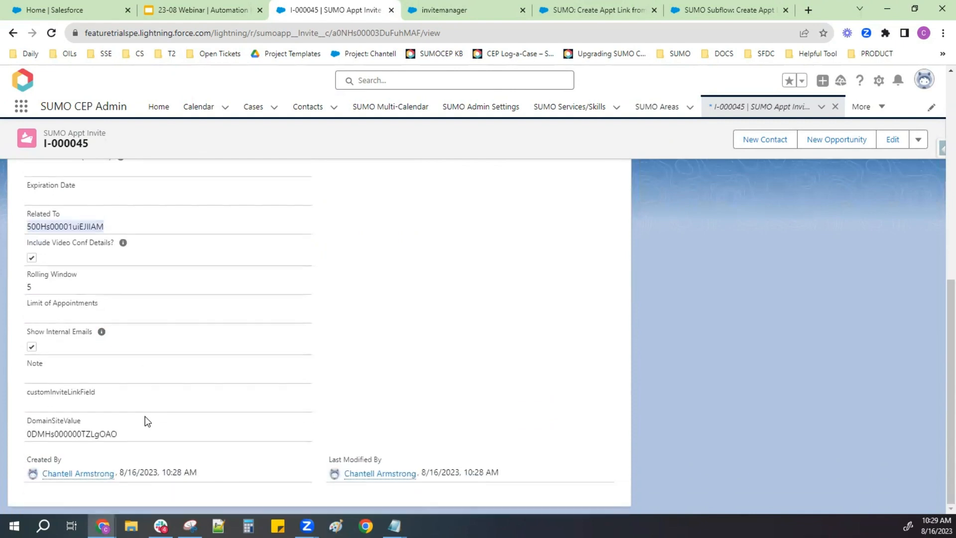
{"action": "double_click", "coordinate": [112, 435]}
{"action": "scroll", "coordinate": [274, 427], "scroll_direction": "up", "scroll_amount": 10}
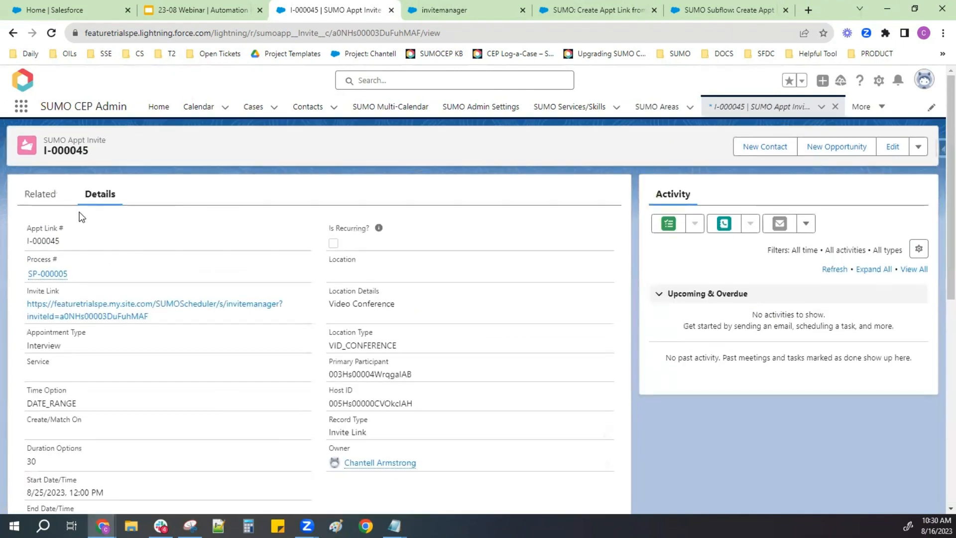
{"action": "left_click", "coordinate": [37, 193]}
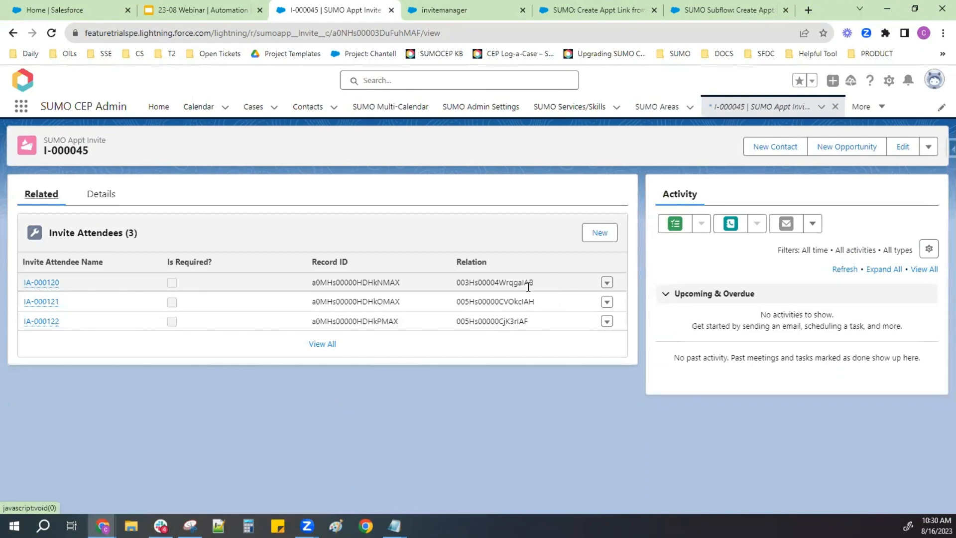